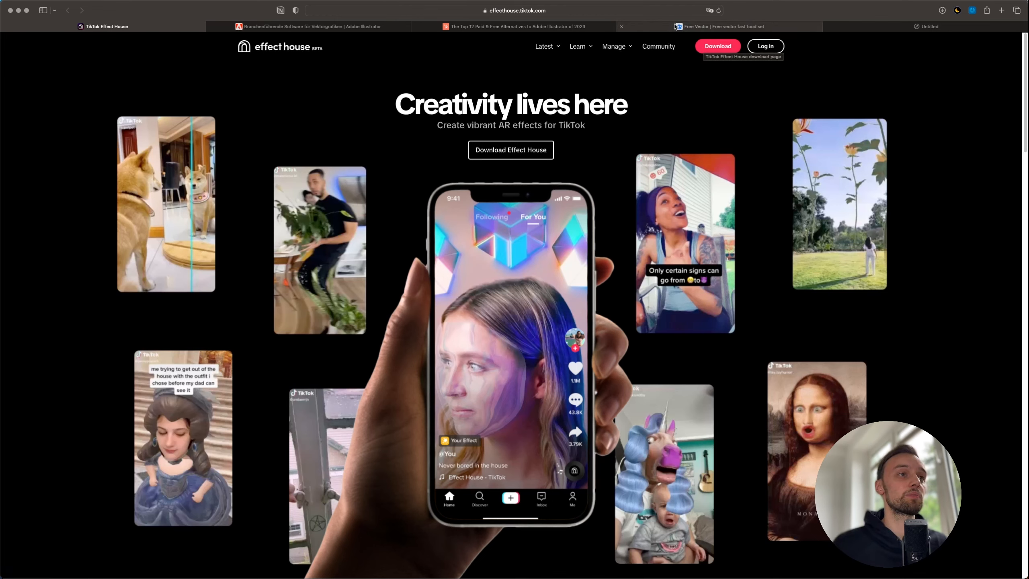
- Scroll through Freepik's 'food' vector results, then bring up the adobe.com Illustrator product page
{"action": "left_click", "coordinate": [720, 26]}
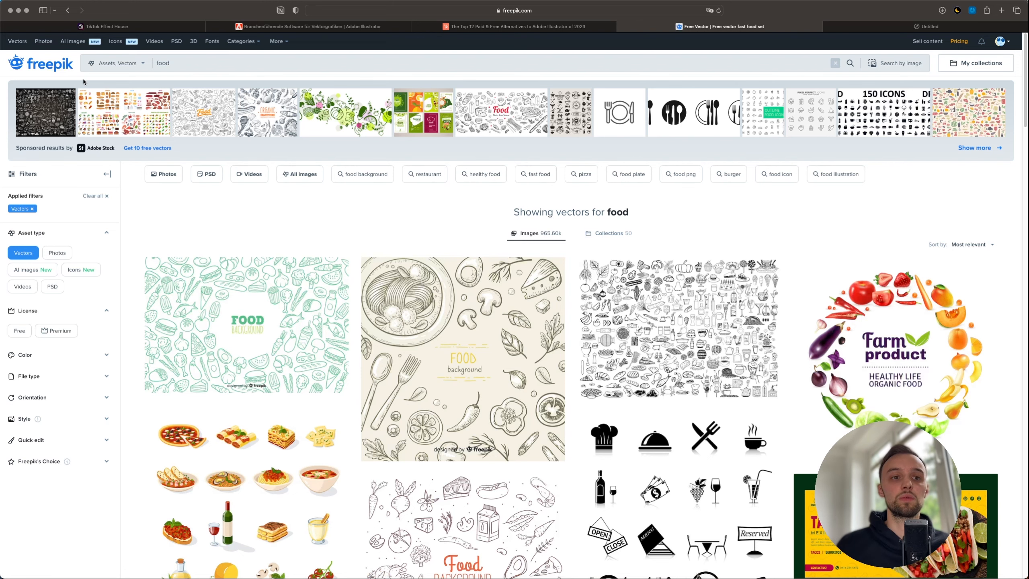
{"action": "scroll", "coordinate": [207, 183], "scroll_direction": "down", "scroll_amount": 7}
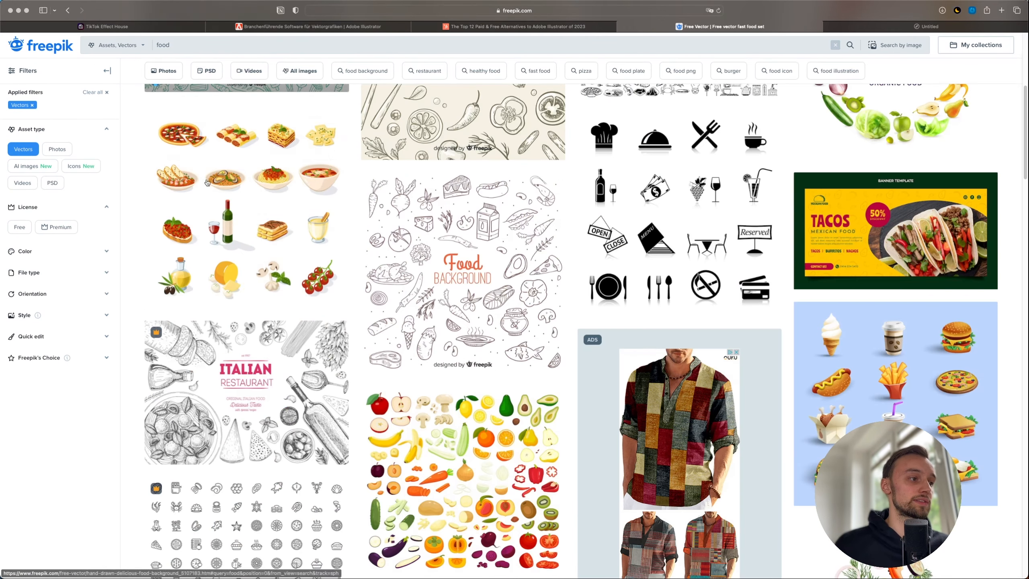
{"action": "scroll", "coordinate": [219, 201], "scroll_direction": "up", "scroll_amount": 7}
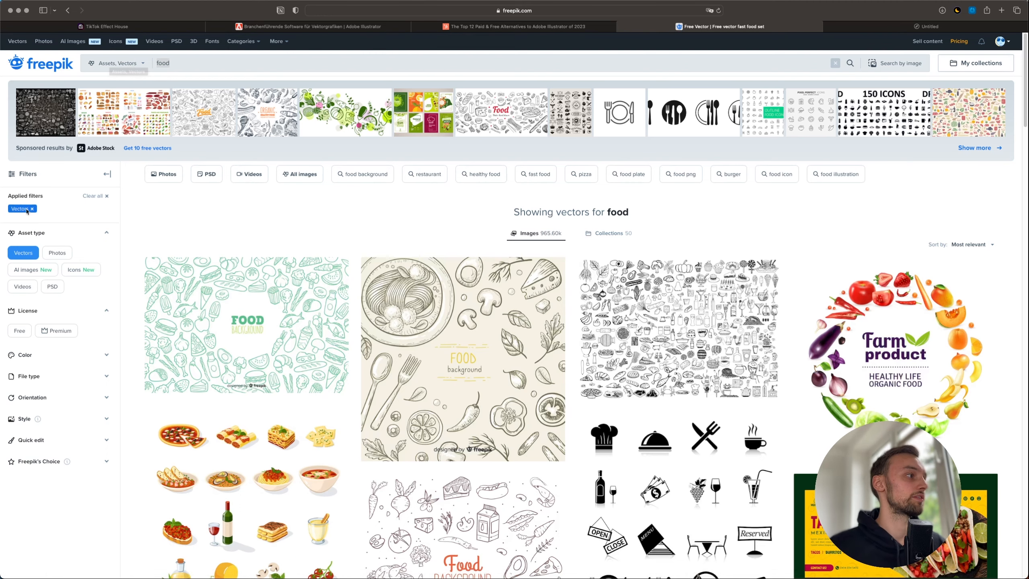
{"action": "scroll", "coordinate": [243, 219], "scroll_direction": "down", "scroll_amount": 7}
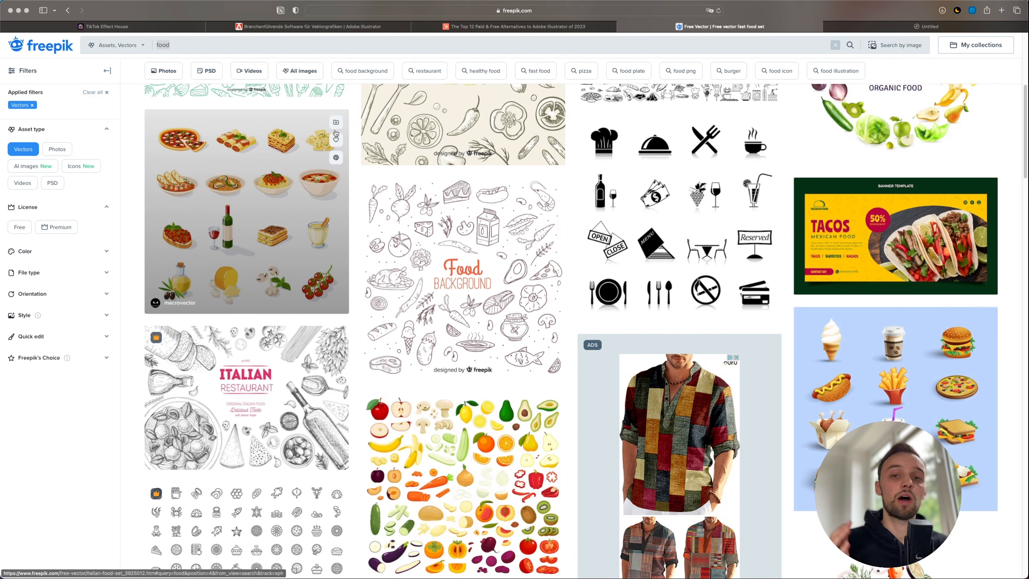
{"action": "left_click", "coordinate": [308, 26]}
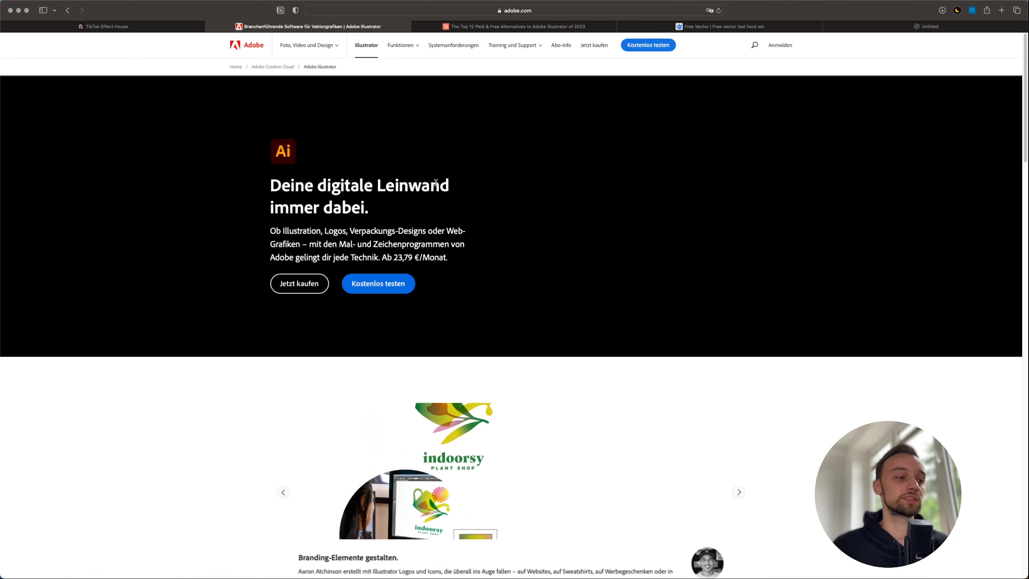
- In the maximized Illustrator window, drag the fast-food pizza slice slightly lower, then minimize Illustrator
{"action": "scroll", "coordinate": [481, 195], "scroll_direction": "down", "scroll_amount": 3}
{"action": "mouse_move", "coordinate": [567, 551]}
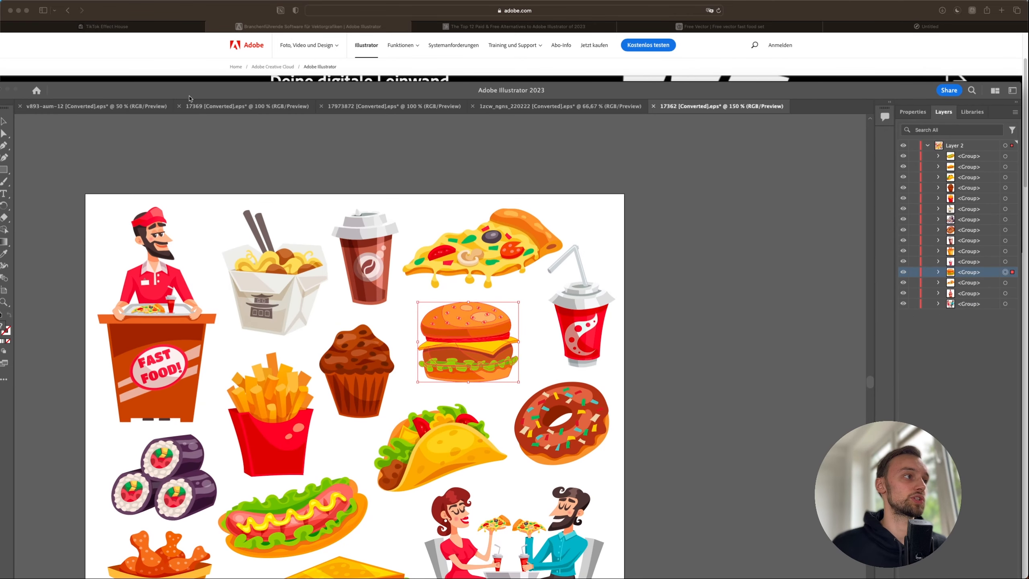
{"action": "double_click", "coordinate": [189, 97]}
{"action": "left_click", "coordinate": [469, 178]}
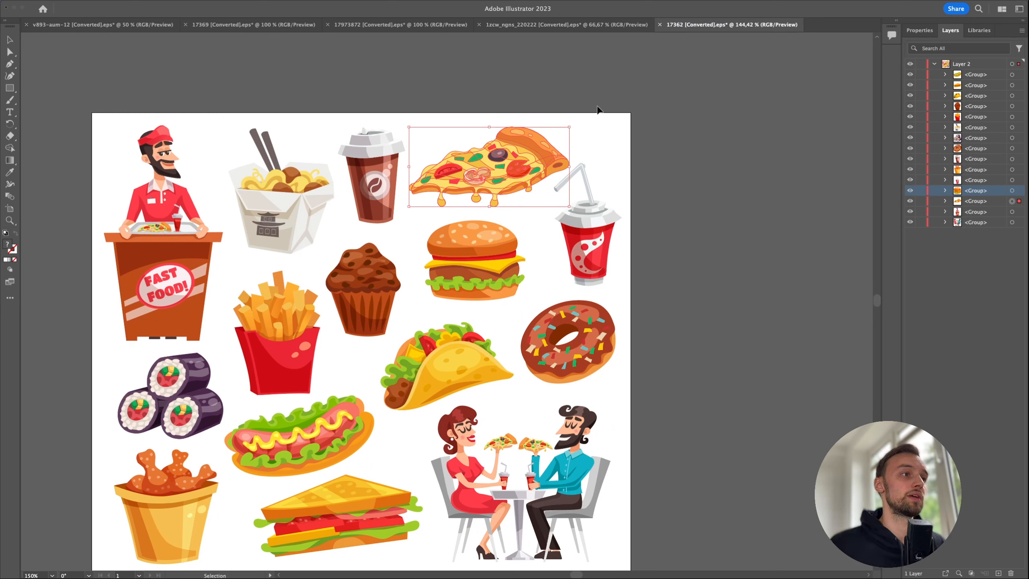
{"action": "left_click_drag", "start_coordinate": [512, 151], "coordinate": [511, 152]}
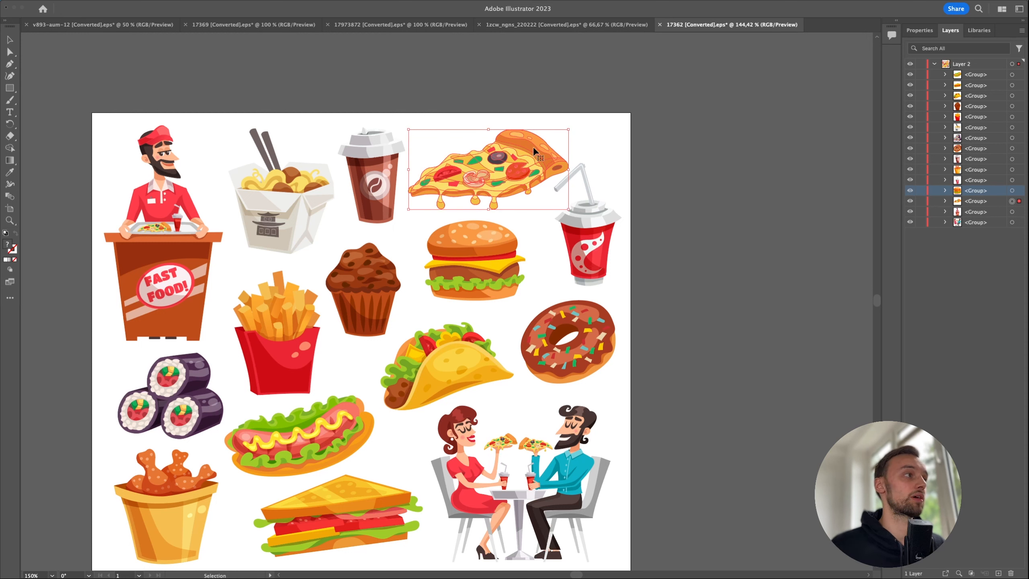
{"action": "left_click_drag", "start_coordinate": [533, 148], "coordinate": [533, 156]}
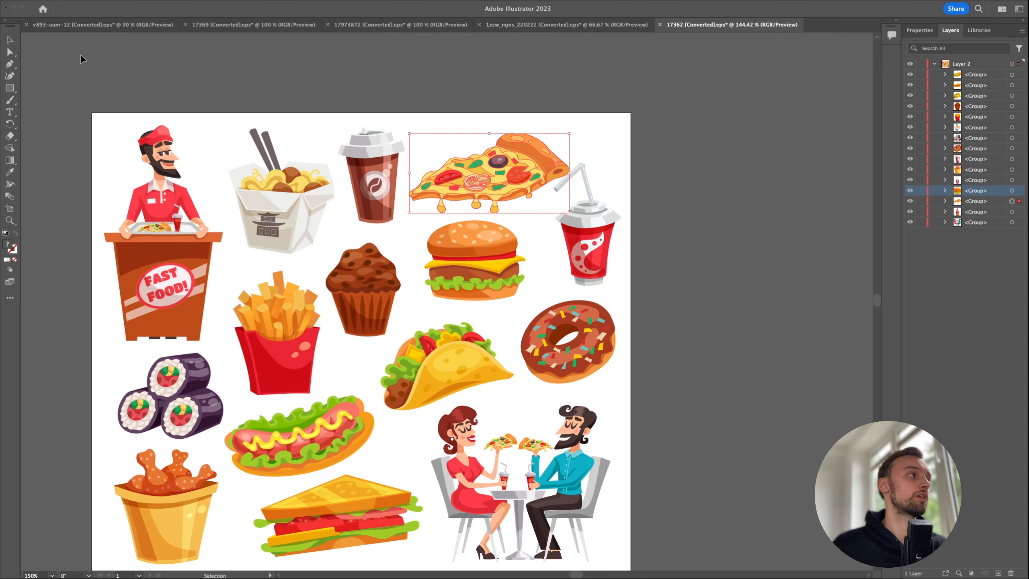
{"action": "left_click", "coordinate": [14, 8]}
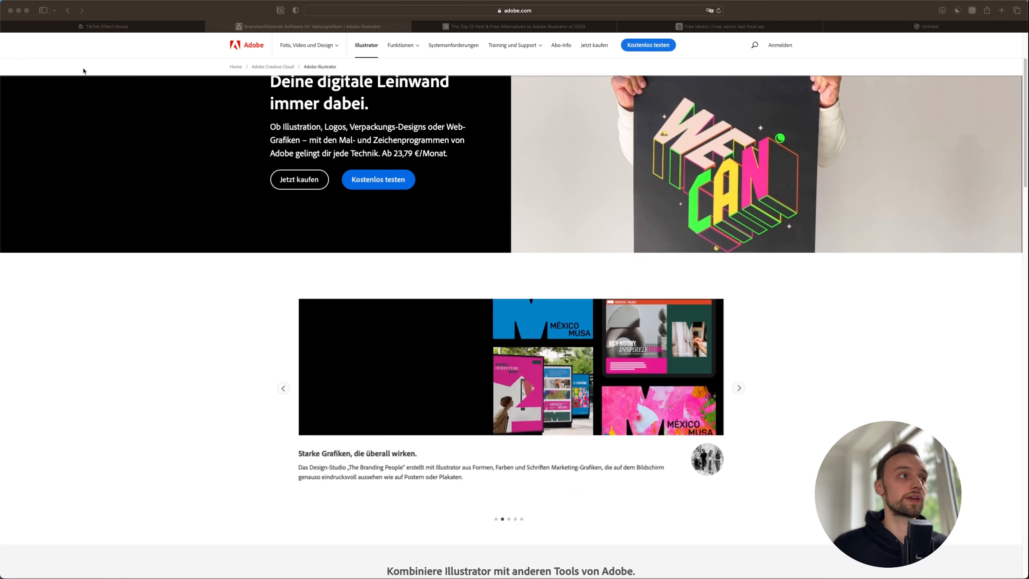
- Switch to HubSpot's 'Top 12 Paid & Free Alternatives to Adobe Illustrator' article and read the Inkscape and GIMP entries
{"action": "left_click", "coordinate": [139, 149]}
{"action": "scroll", "coordinate": [140, 149], "scroll_direction": "up", "scroll_amount": 3}
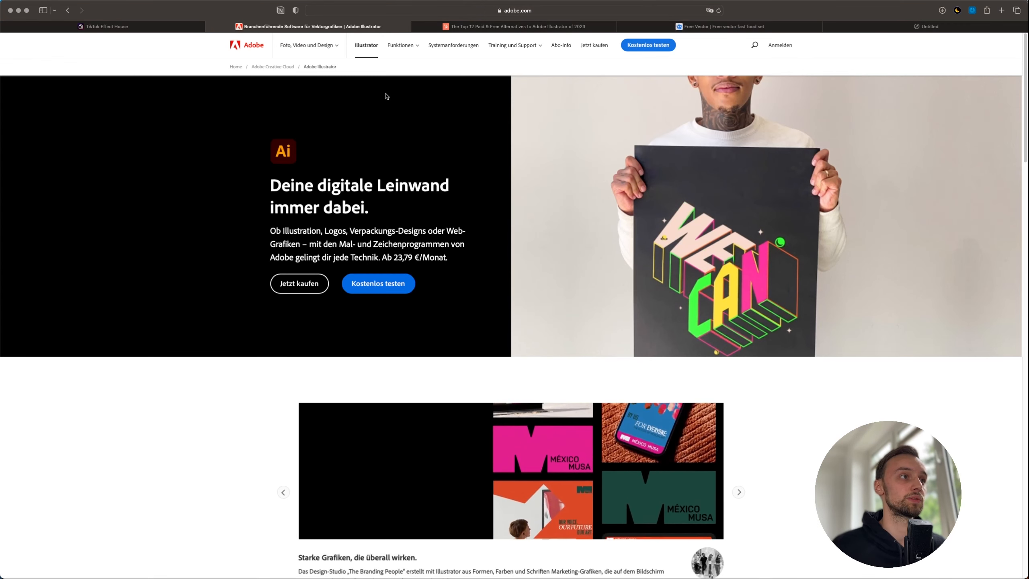
{"action": "key", "text": "ctrl+Tab"}
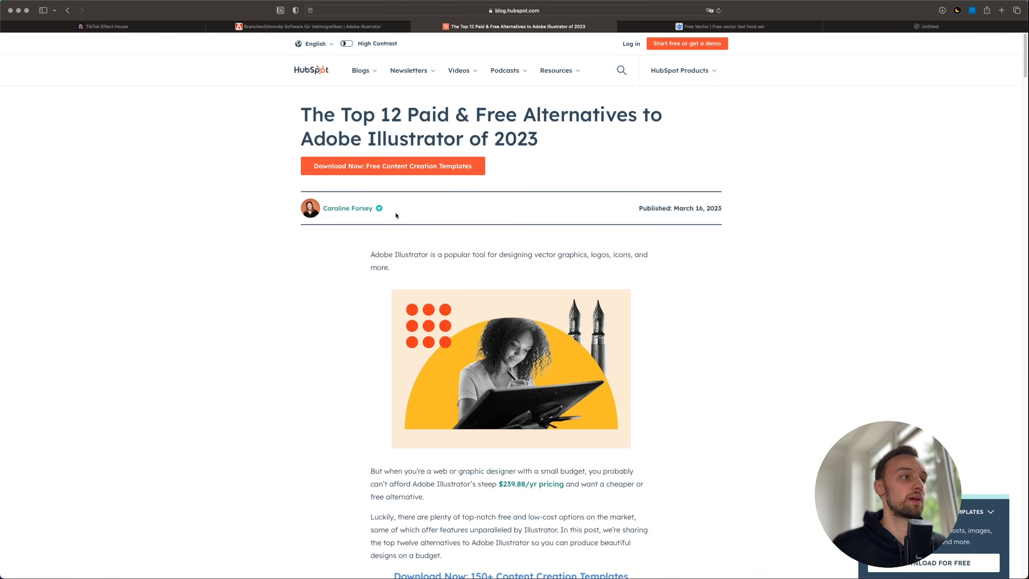
{"action": "scroll", "coordinate": [396, 215], "scroll_direction": "down", "scroll_amount": 1}
{"action": "scroll", "coordinate": [395, 214], "scroll_direction": "down", "scroll_amount": 5}
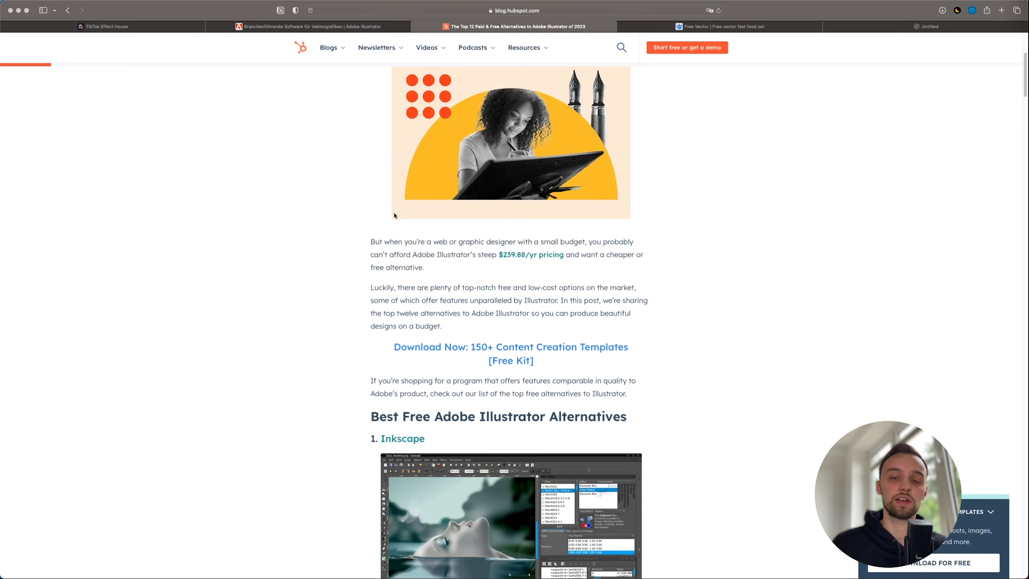
{"action": "scroll", "coordinate": [441, 288], "scroll_direction": "down", "scroll_amount": 3}
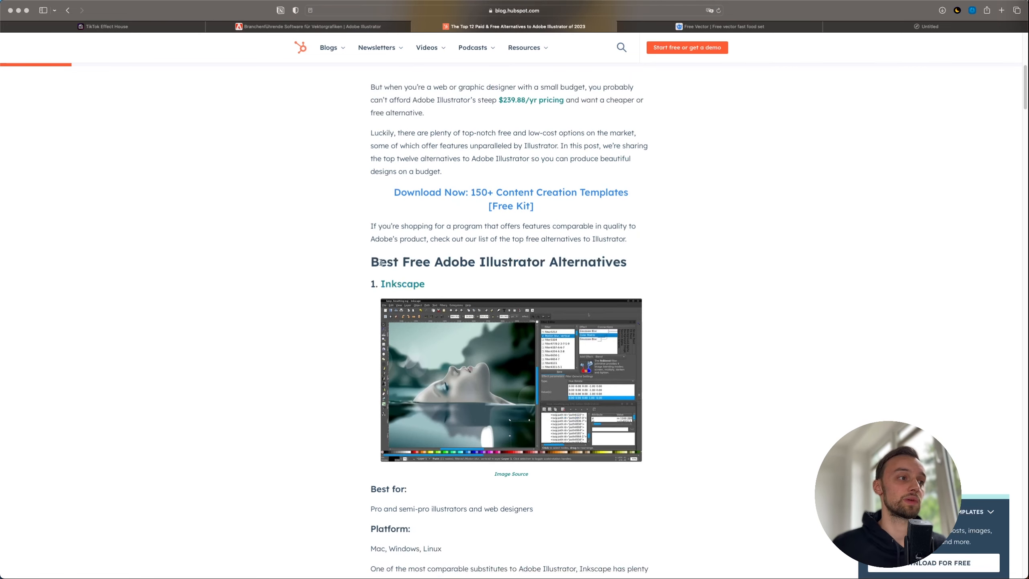
{"action": "scroll", "coordinate": [381, 262], "scroll_direction": "up", "scroll_amount": 8}
{"action": "scroll", "coordinate": [420, 239], "scroll_direction": "down", "scroll_amount": 15}
{"action": "scroll", "coordinate": [421, 254], "scroll_direction": "down", "scroll_amount": 4}
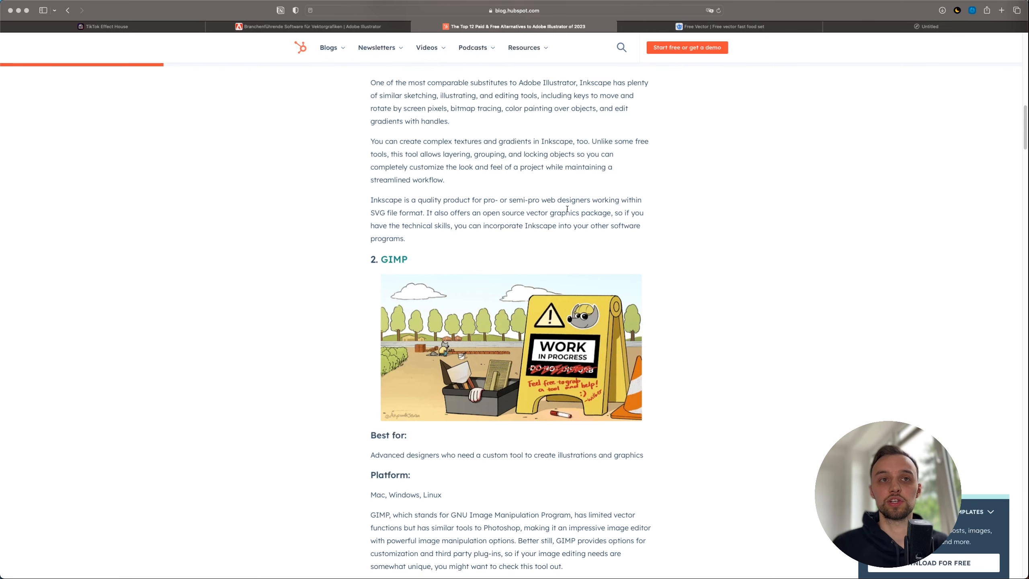
{"action": "scroll", "coordinate": [558, 240], "scroll_direction": "up", "scroll_amount": 15}
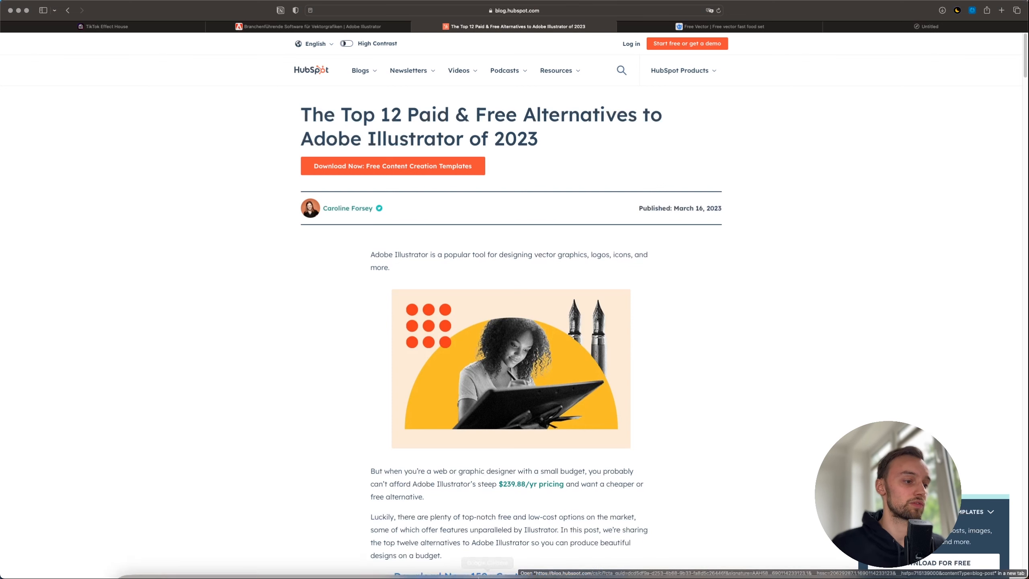
- Recentre the Scene and Visual Scripting views, then go Home and save the Hand Gesture project
{"action": "mouse_move", "coordinate": [405, 574]}
{"action": "left_click", "coordinate": [362, 559]}
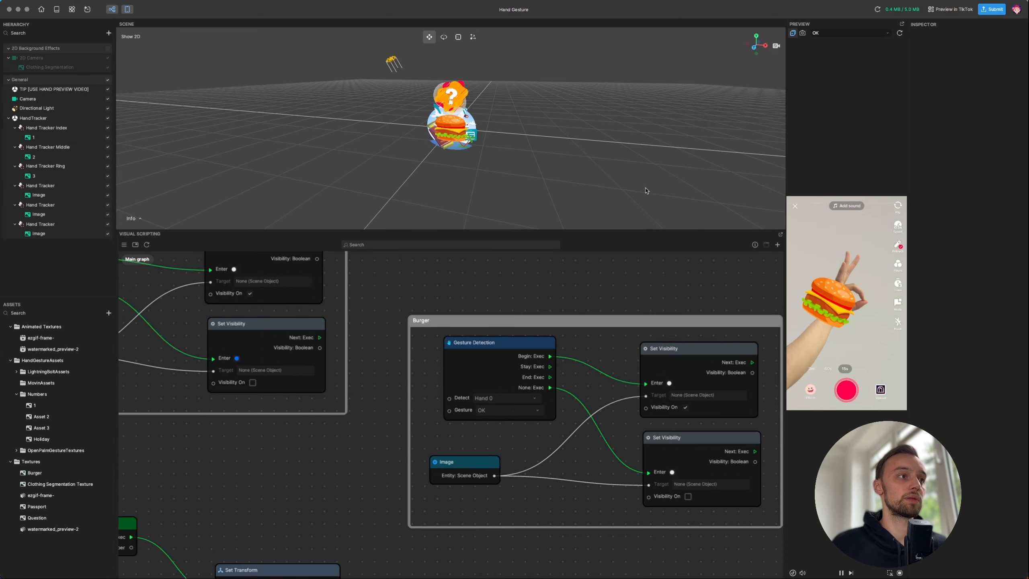
{"action": "middle_click_drag", "start_coordinate": [484, 115], "coordinate": [505, 157]}
{"action": "right_click_drag", "start_coordinate": [506, 158], "coordinate": [508, 139]}
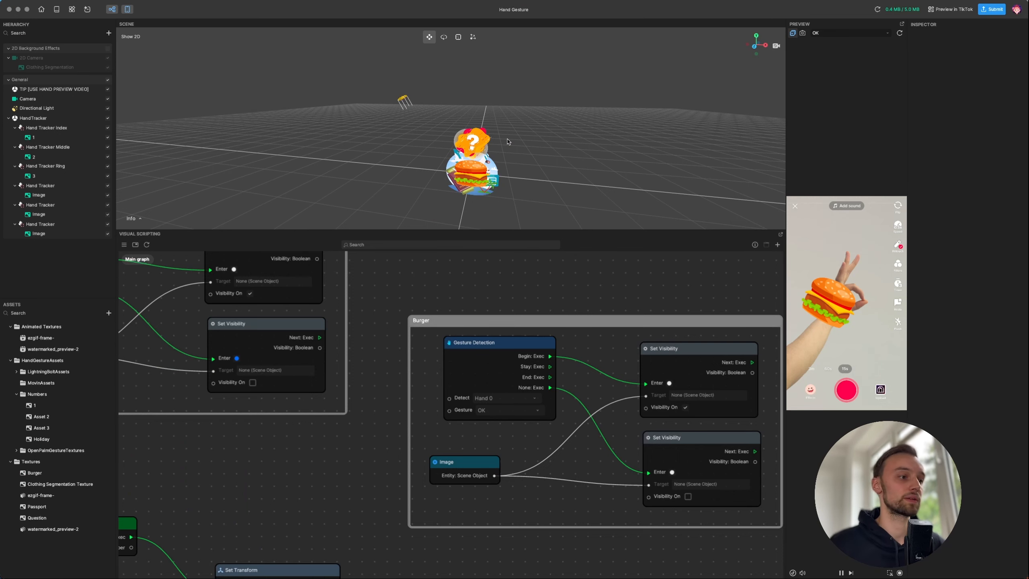
{"action": "scroll", "coordinate": [421, 280], "scroll_direction": "down", "scroll_amount": 10}
{"action": "middle_click_drag", "start_coordinate": [244, 288], "coordinate": [295, 326]}
{"action": "left_click_drag", "start_coordinate": [320, 233], "coordinate": [320, 349]}
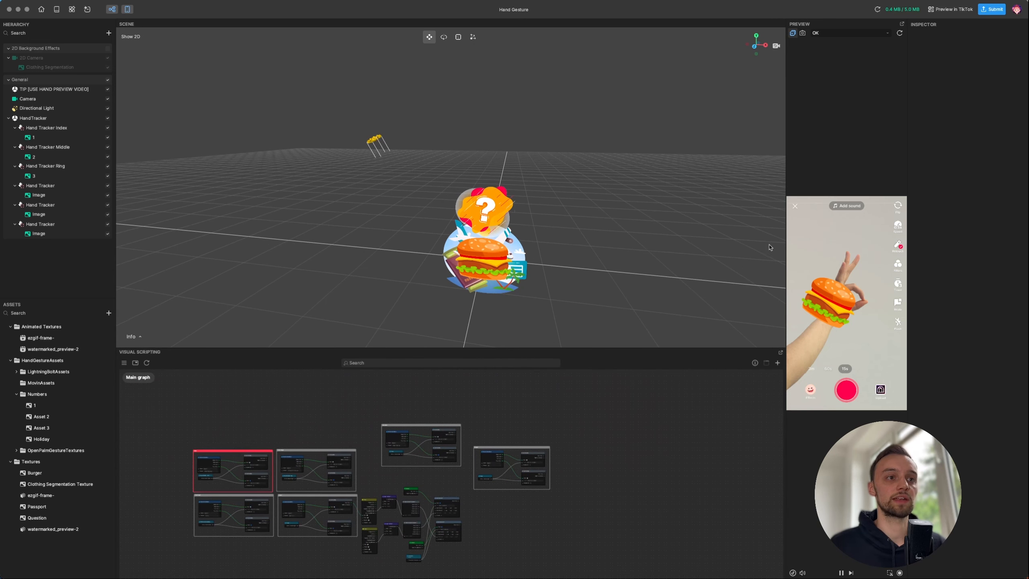
{"action": "left_click", "coordinate": [41, 9]}
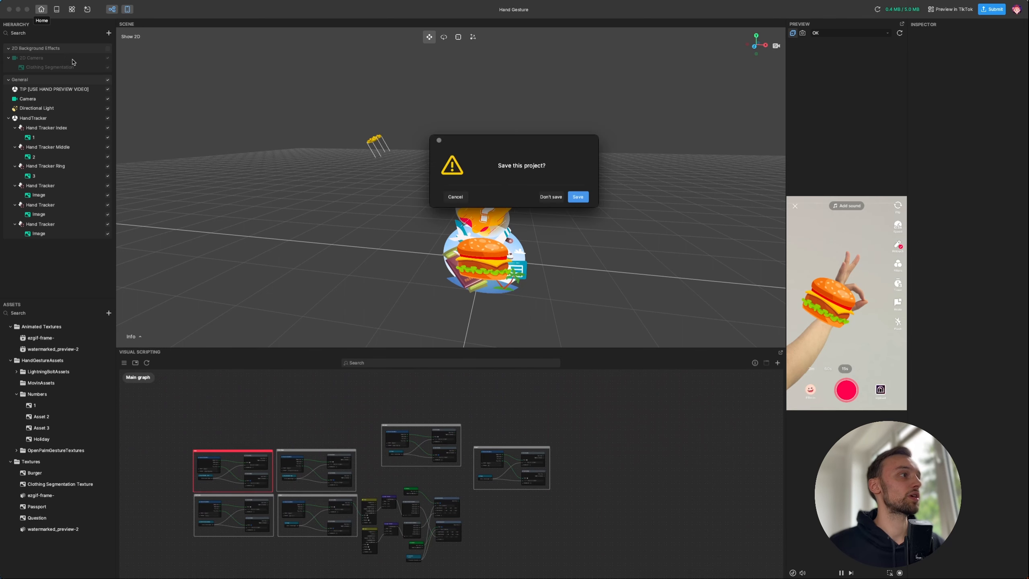
{"action": "left_click", "coordinate": [577, 197]}
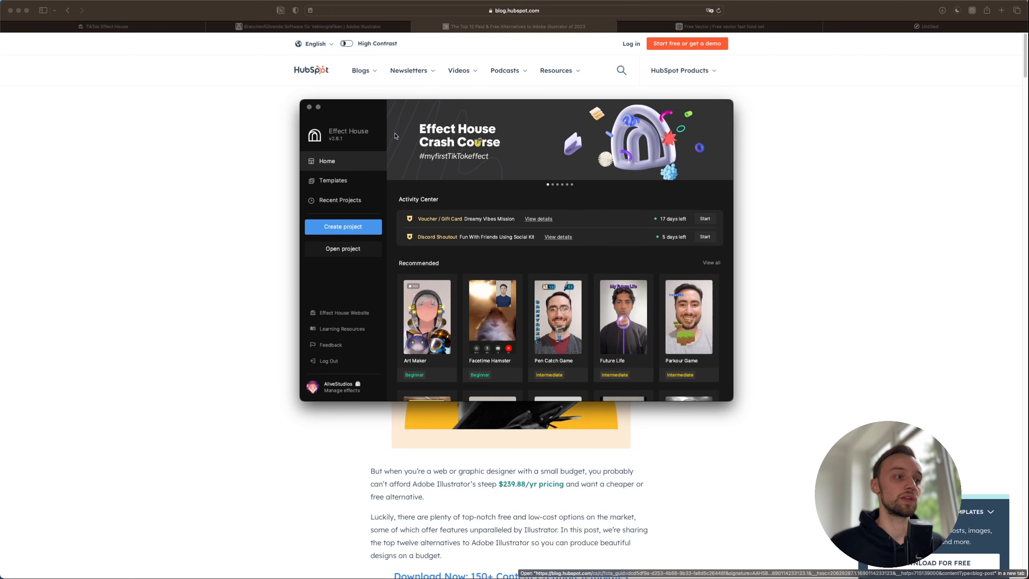
- Open the Templates gallery and filter it to the Body category to reach the Hand Gesture template
{"action": "mouse_move", "coordinate": [489, 318]}
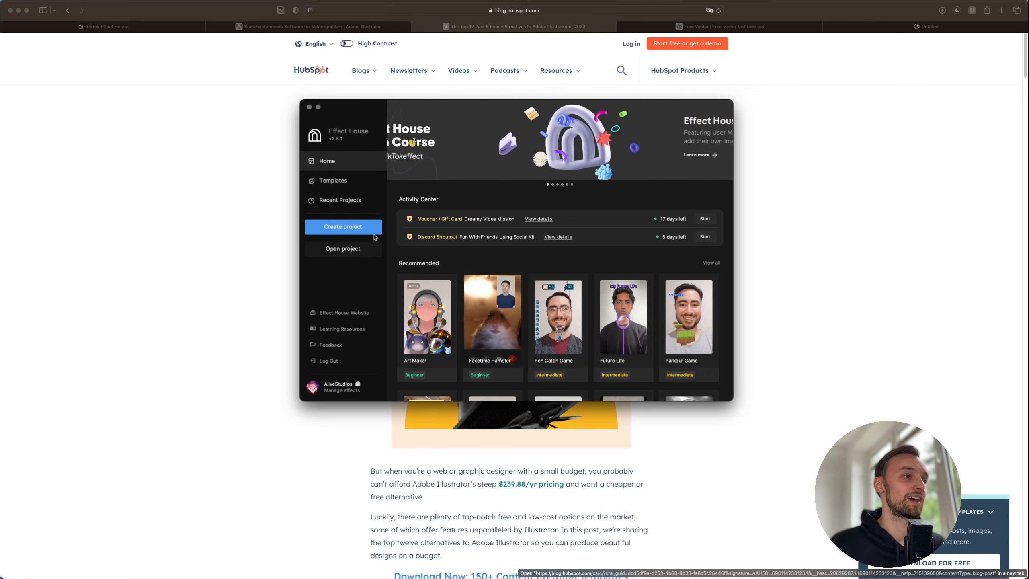
{"action": "left_click", "coordinate": [347, 182]}
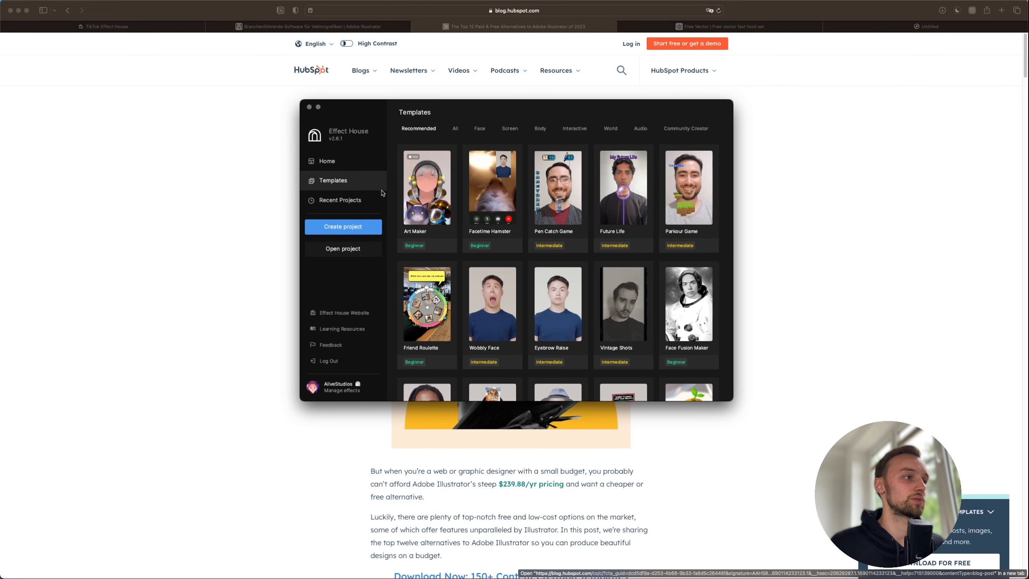
{"action": "mouse_move", "coordinate": [491, 205]}
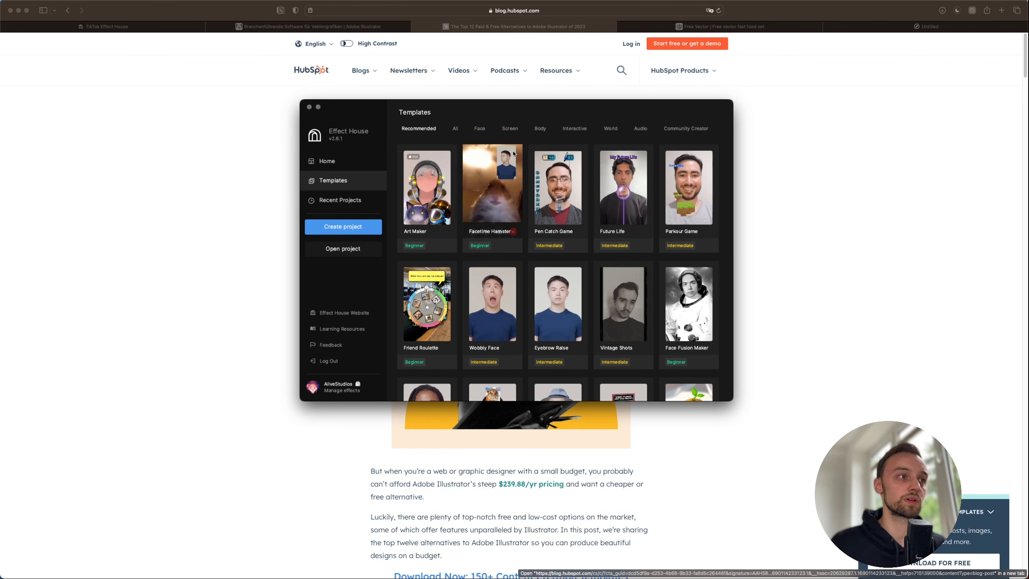
{"action": "left_click", "coordinate": [539, 129]}
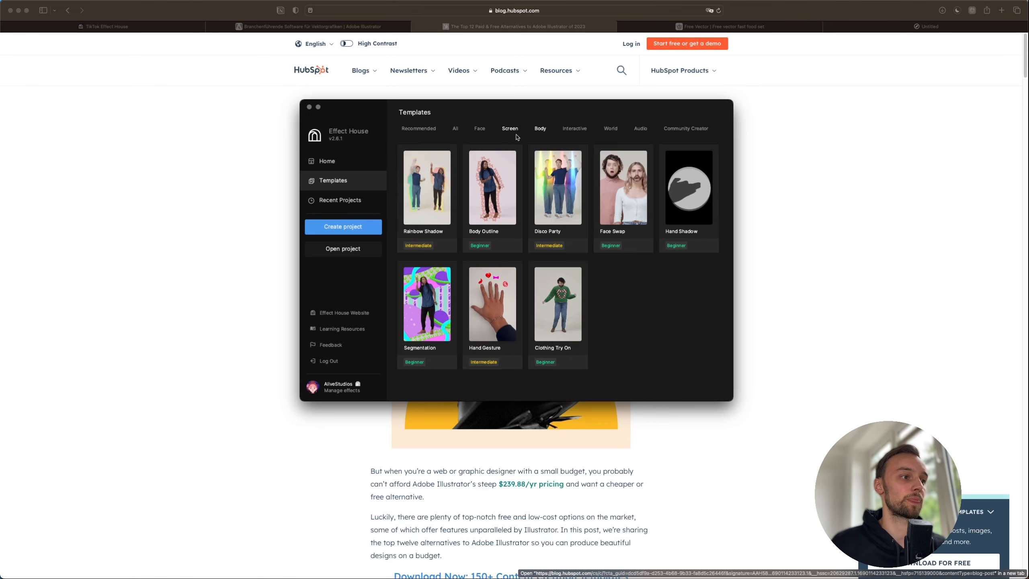
{"action": "mouse_move", "coordinate": [499, 297]}
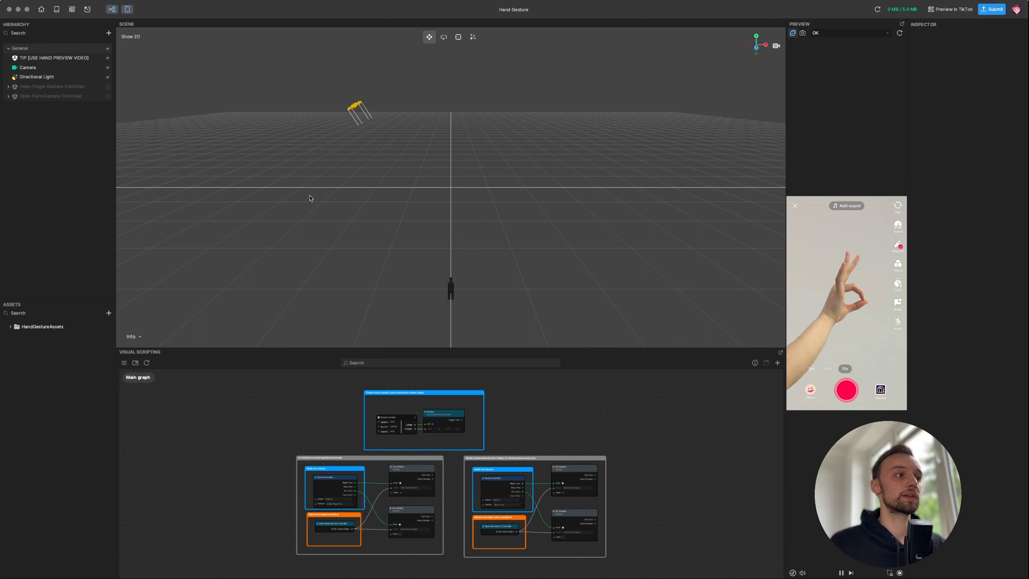
- Adjust the scene view, widen the phone preview, and toggle the preview panel off and back on
{"action": "middle_click_drag", "start_coordinate": [477, 161], "coordinate": [441, 179]}
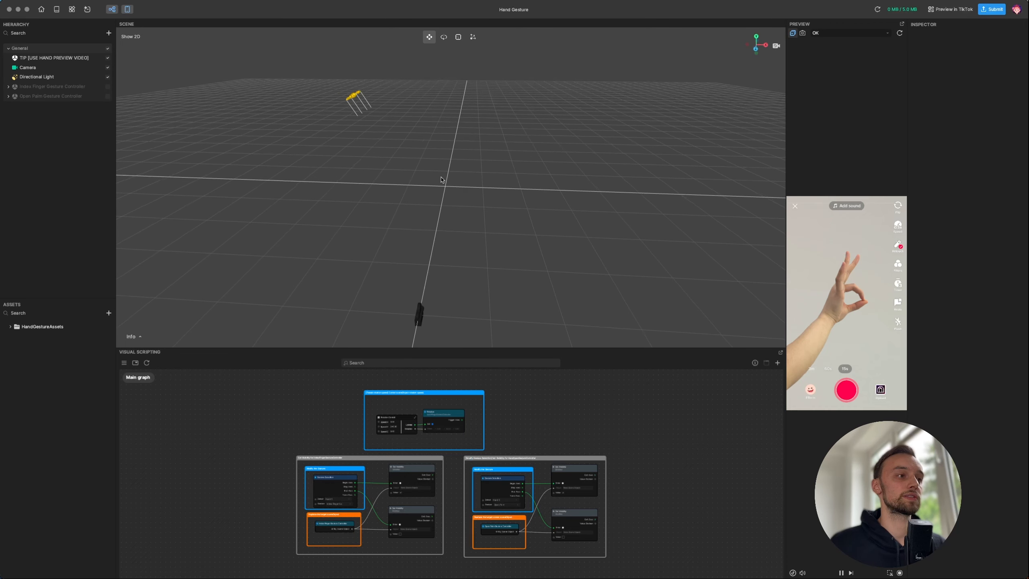
{"action": "left_click_drag", "start_coordinate": [240, 388], "coordinate": [644, 554]}
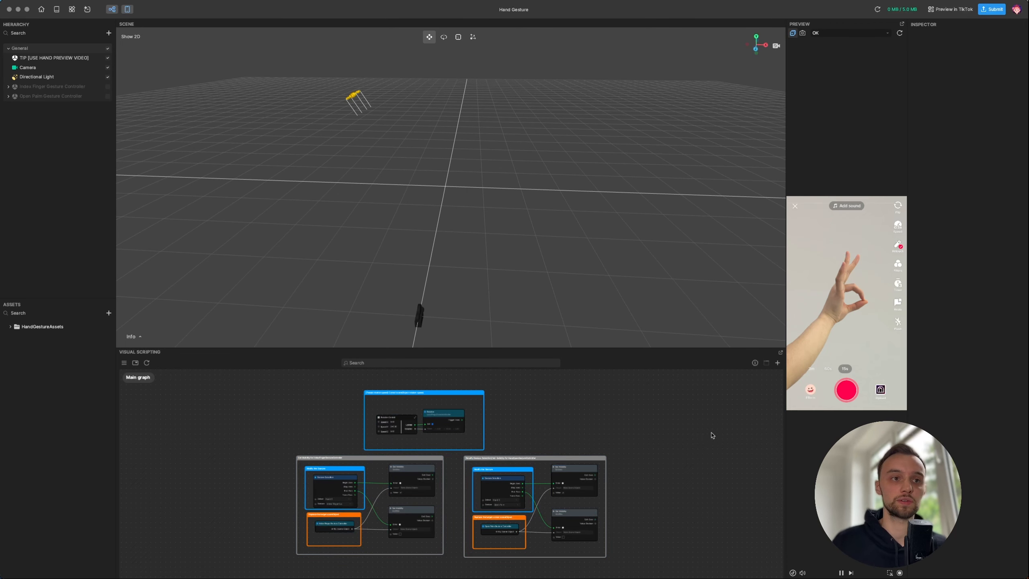
{"action": "left_click_drag", "start_coordinate": [785, 123], "coordinate": [708, 125]}
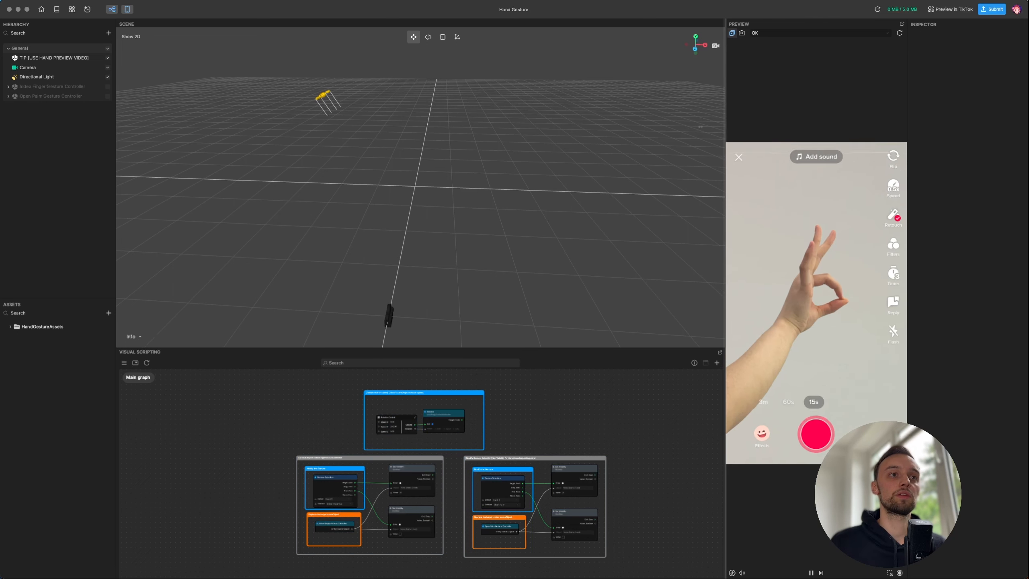
{"action": "left_click", "coordinate": [764, 35]}
{"action": "mouse_move", "coordinate": [762, 80]}
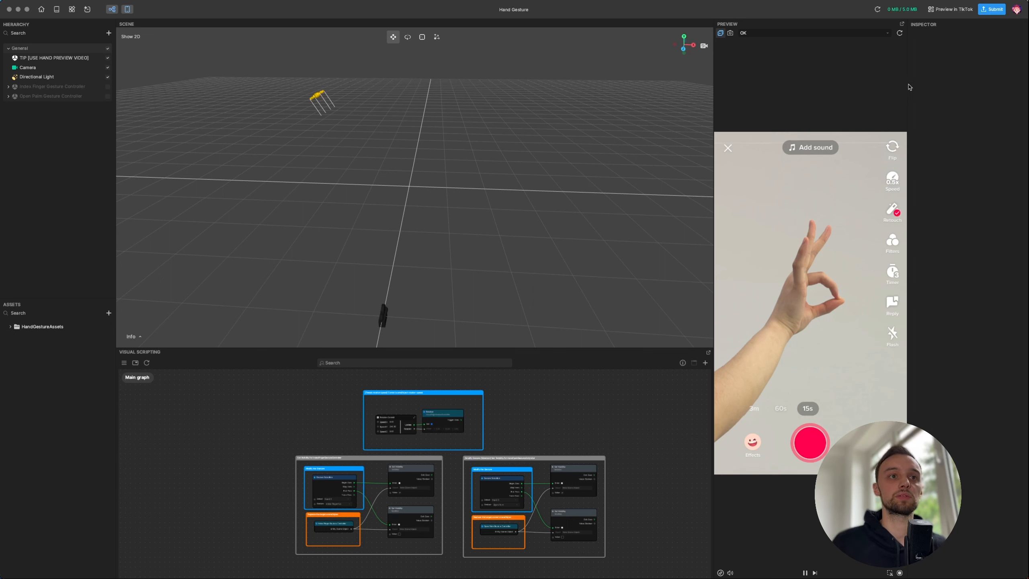
{"action": "right_click_drag", "start_coordinate": [517, 130], "coordinate": [410, 147]}
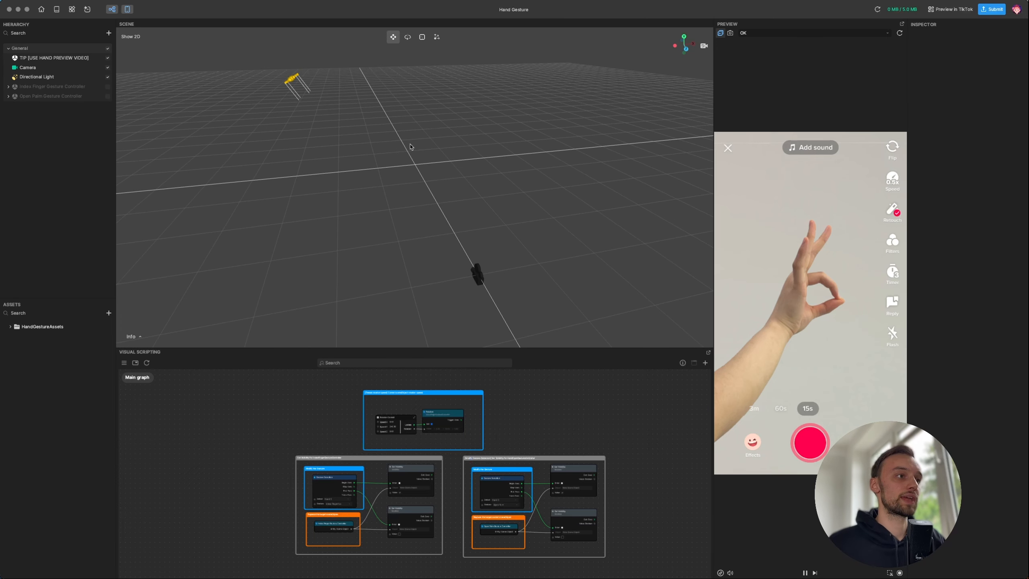
{"action": "left_click", "coordinate": [781, 37]}
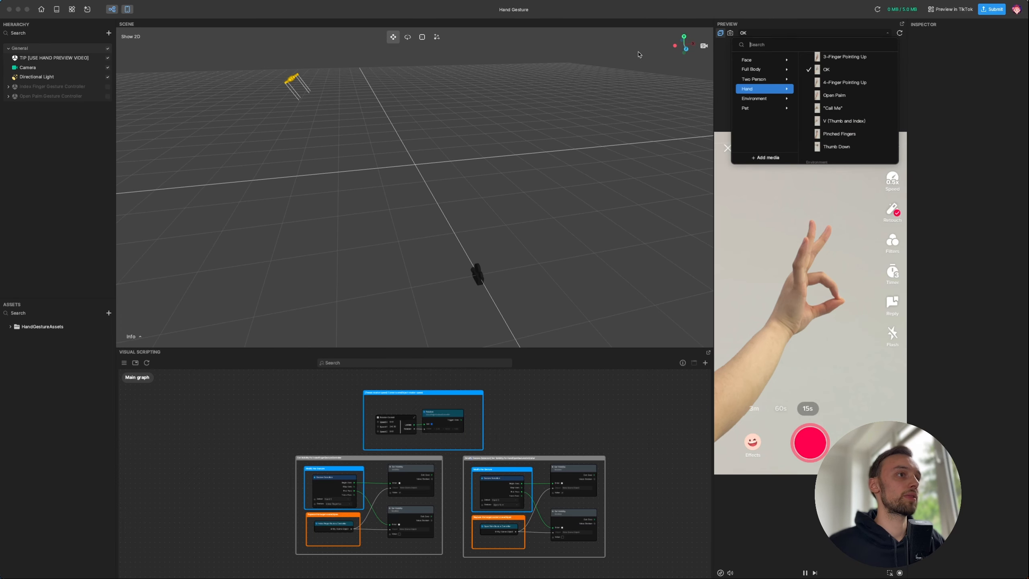
{"action": "left_click", "coordinate": [349, 18]}
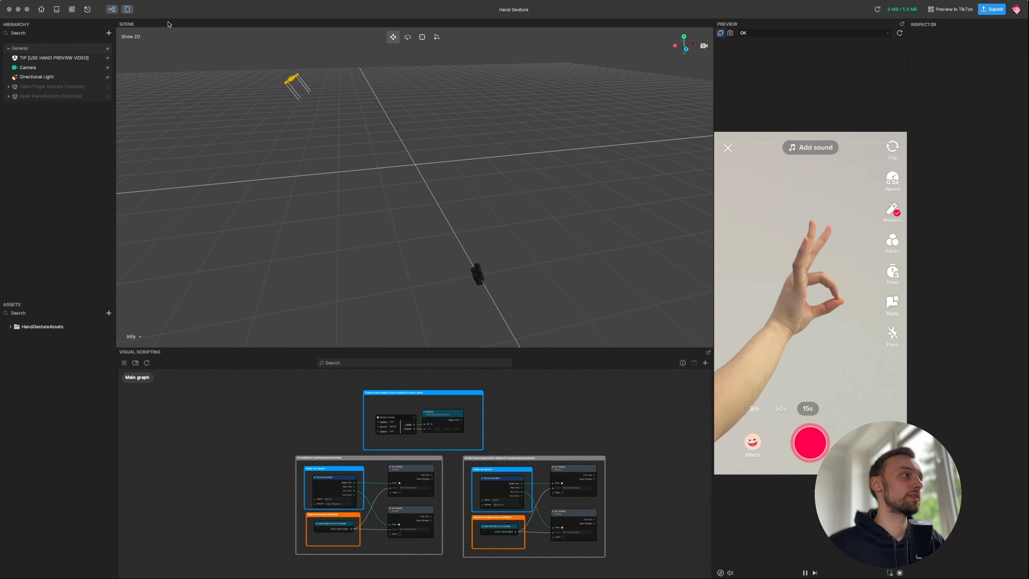
{"action": "left_click", "coordinate": [128, 10]}
{"action": "left_click", "coordinate": [127, 9]}
{"action": "left_click", "coordinate": [128, 9]}
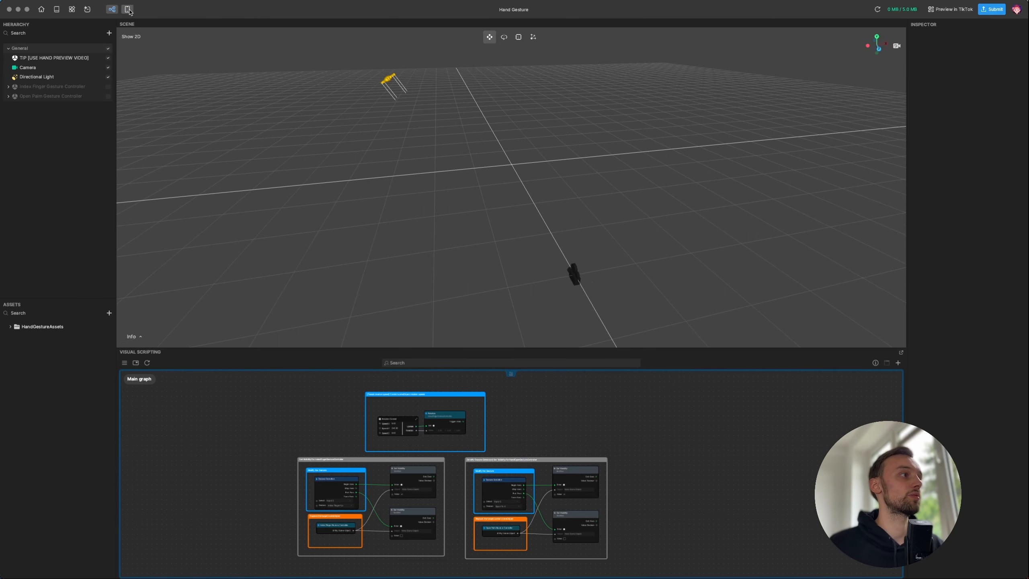
{"action": "left_click", "coordinate": [128, 10]}
- Pick Hand Appear (Person 3) from the Hand preview clips
{"action": "left_click", "coordinate": [780, 34]}
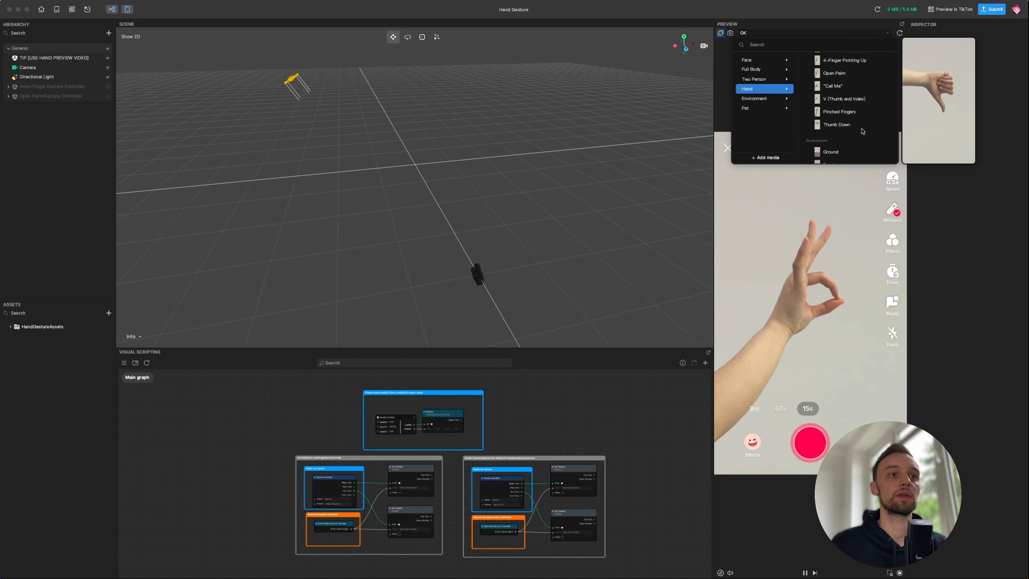
{"action": "scroll", "coordinate": [854, 126], "scroll_direction": "up", "scroll_amount": 5}
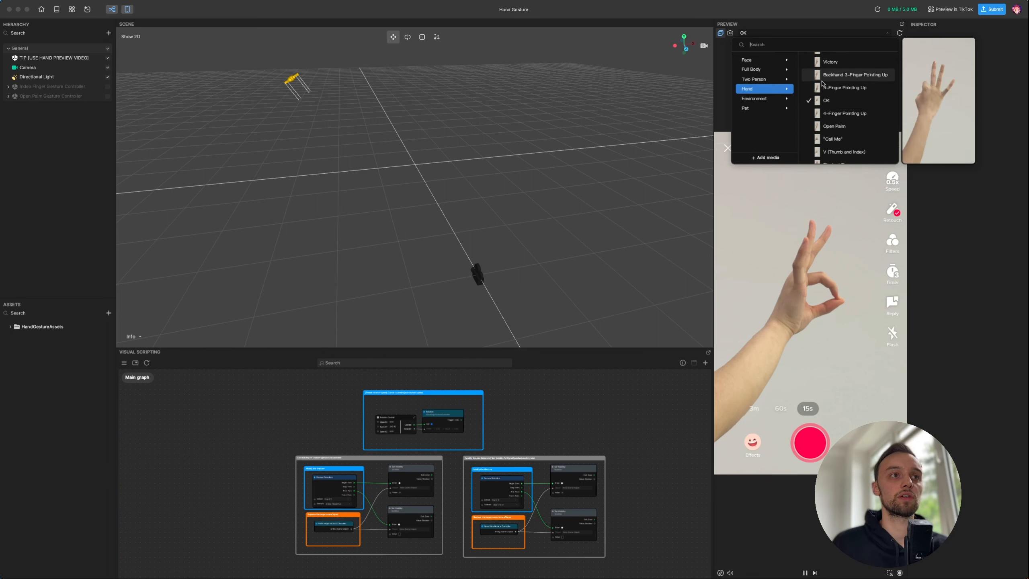
{"action": "left_click", "coordinate": [772, 99]}
{"action": "left_click", "coordinate": [765, 88]}
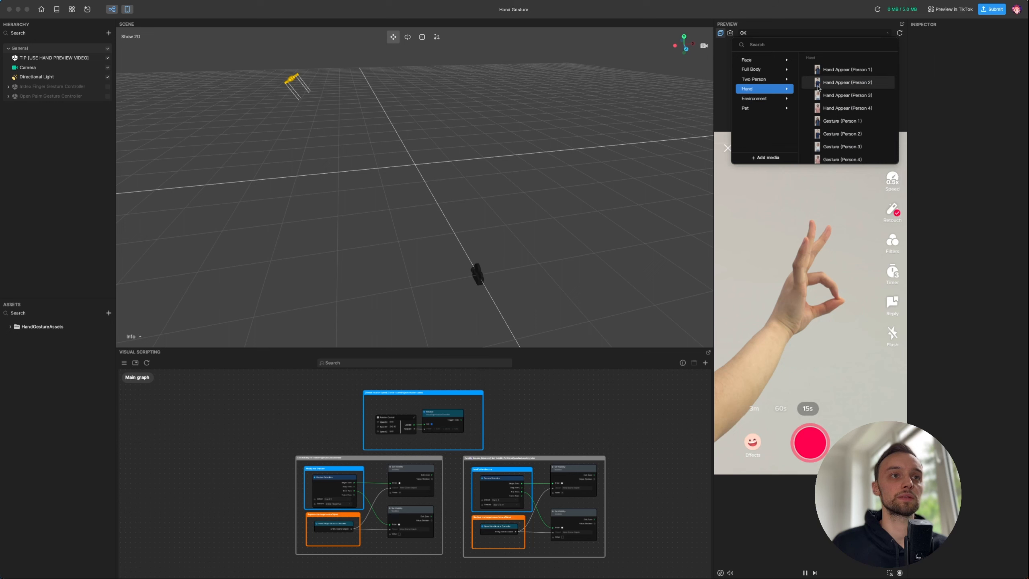
{"action": "left_click", "coordinate": [834, 95]}
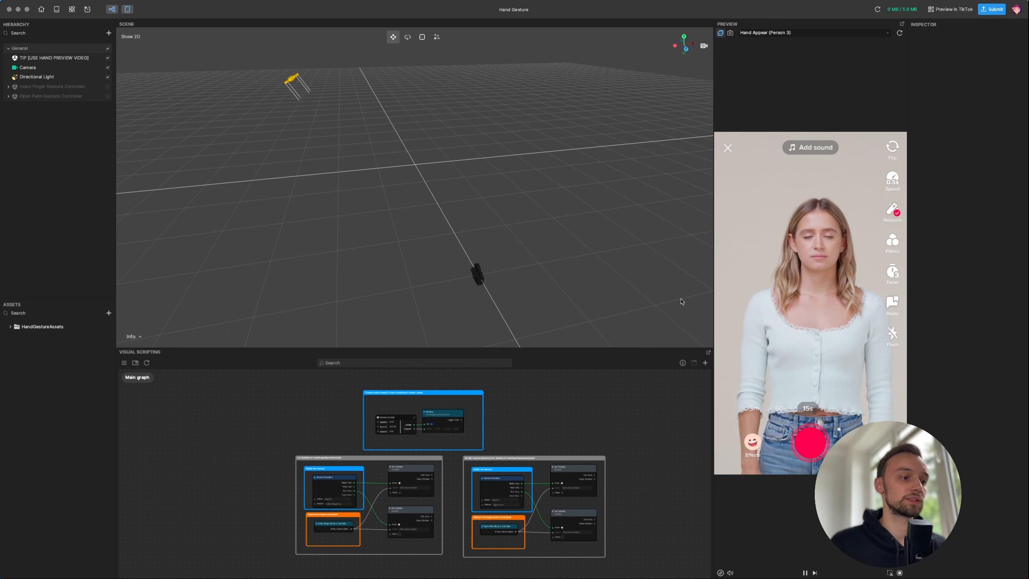
- Marquee-select every node in the visual scripting graph and delete them
{"action": "scroll", "coordinate": [499, 419], "scroll_direction": "down", "scroll_amount": 1}
{"action": "scroll", "coordinate": [498, 419], "scroll_direction": "down", "scroll_amount": 5}
{"action": "scroll", "coordinate": [499, 426], "scroll_direction": "up", "scroll_amount": 5, "text": "ctrl"}
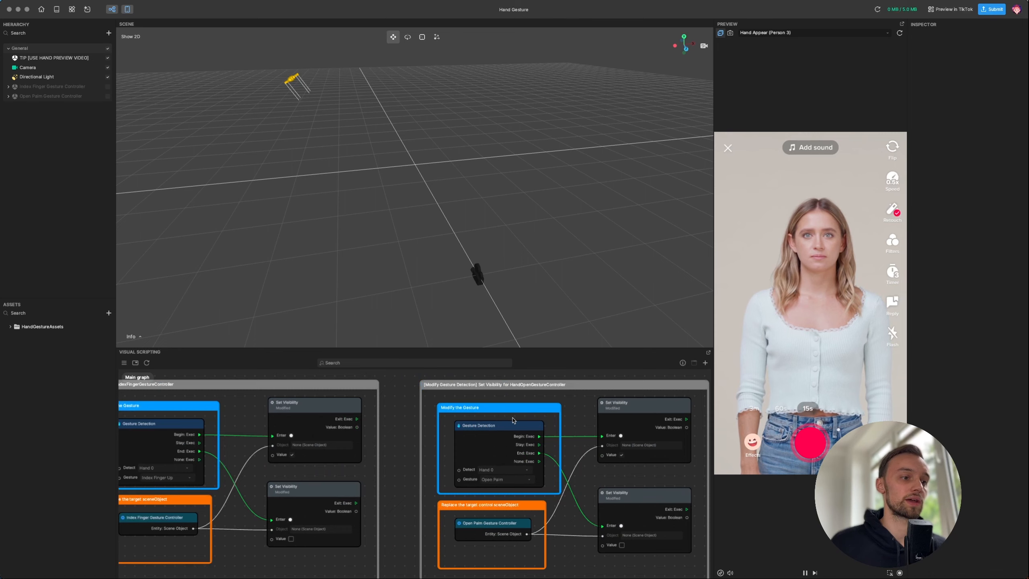
{"action": "scroll", "coordinate": [513, 420], "scroll_direction": "down", "scroll_amount": 3, "text": "ctrl"}
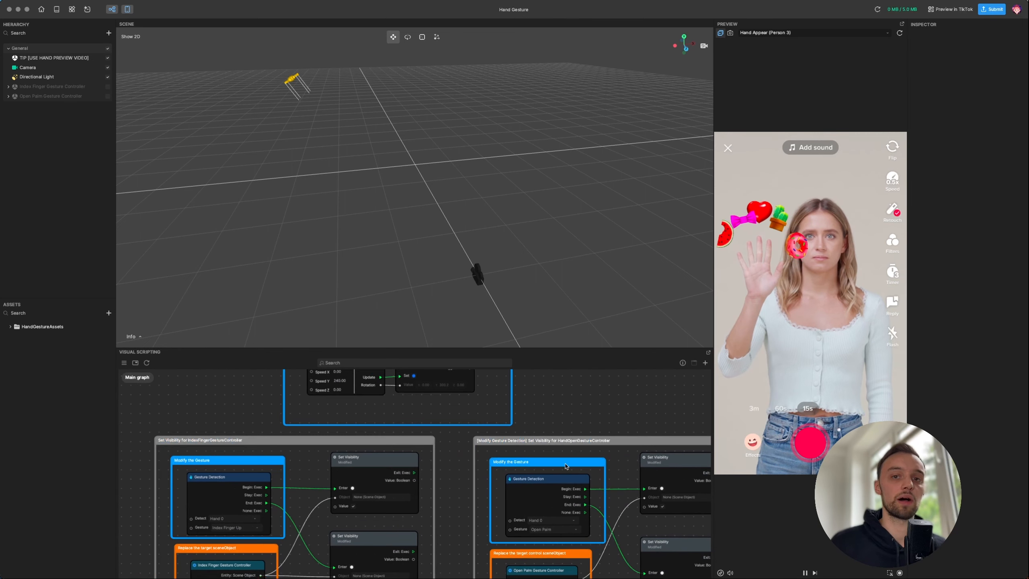
{"action": "scroll", "coordinate": [566, 466], "scroll_direction": "down", "scroll_amount": 3, "text": "ctrl"}
{"action": "scroll", "coordinate": [506, 449], "scroll_direction": "up", "scroll_amount": 3, "text": "ctrl"}
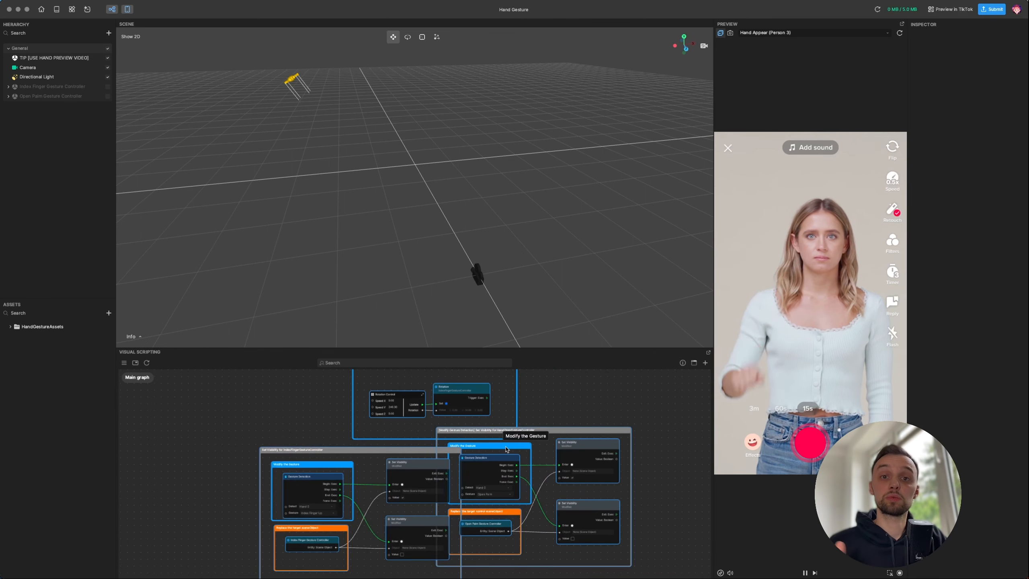
{"action": "scroll", "coordinate": [382, 429], "scroll_direction": "down", "scroll_amount": 2, "text": "ctrl"}
{"action": "scroll", "coordinate": [382, 430], "scroll_direction": "down", "scroll_amount": 2, "text": "ctrl"}
{"action": "left_click_drag", "start_coordinate": [266, 391], "coordinate": [555, 531]}
{"action": "key", "text": "Delete"}
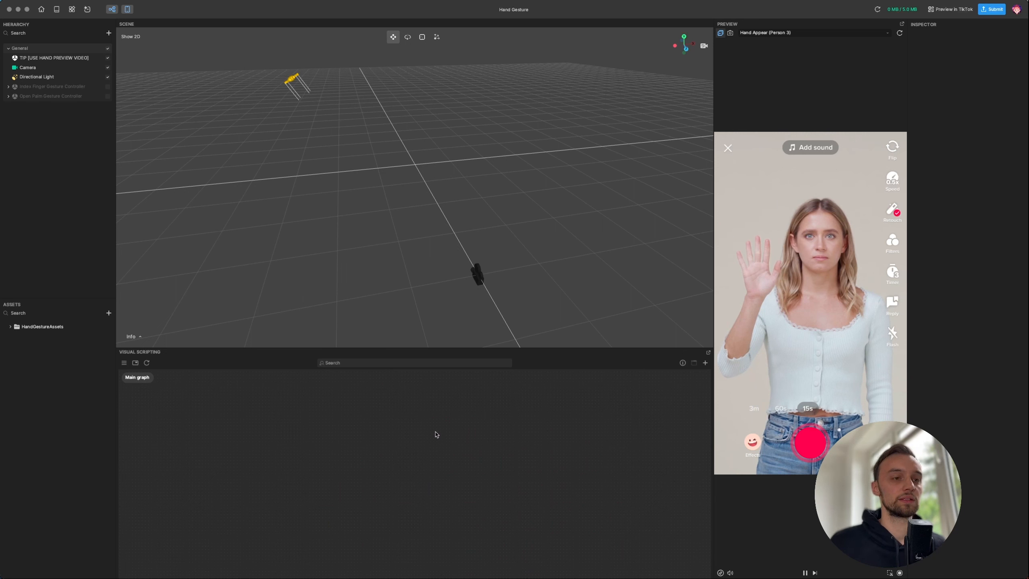
- Delete the Open Palm and Index Finger Gesture Controllers from the scene
{"action": "left_click", "coordinate": [62, 98]}
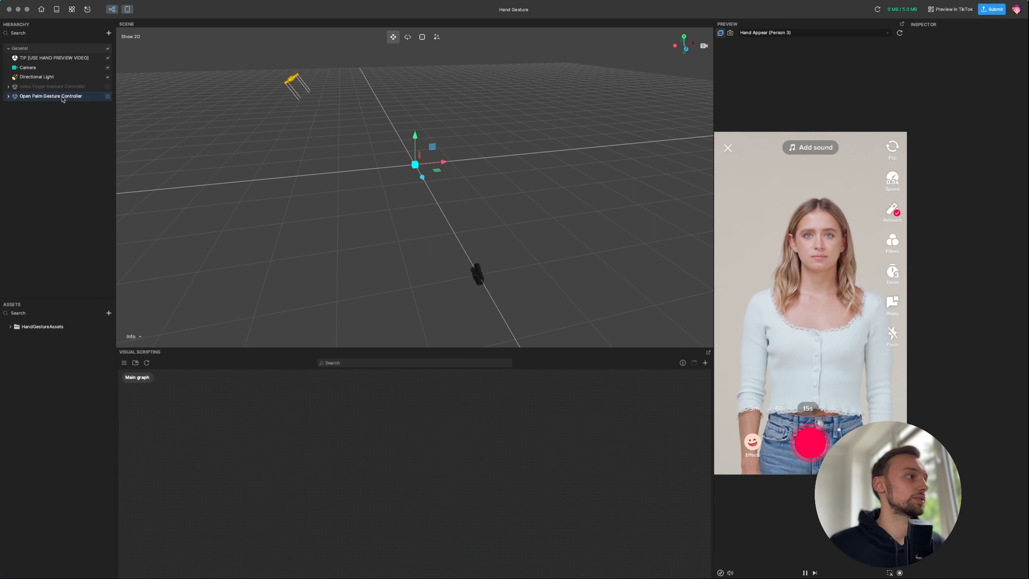
{"action": "left_click", "coordinate": [54, 88], "text": "shift"}
{"action": "right_click", "coordinate": [51, 89]}
{"action": "left_click", "coordinate": [77, 117]}
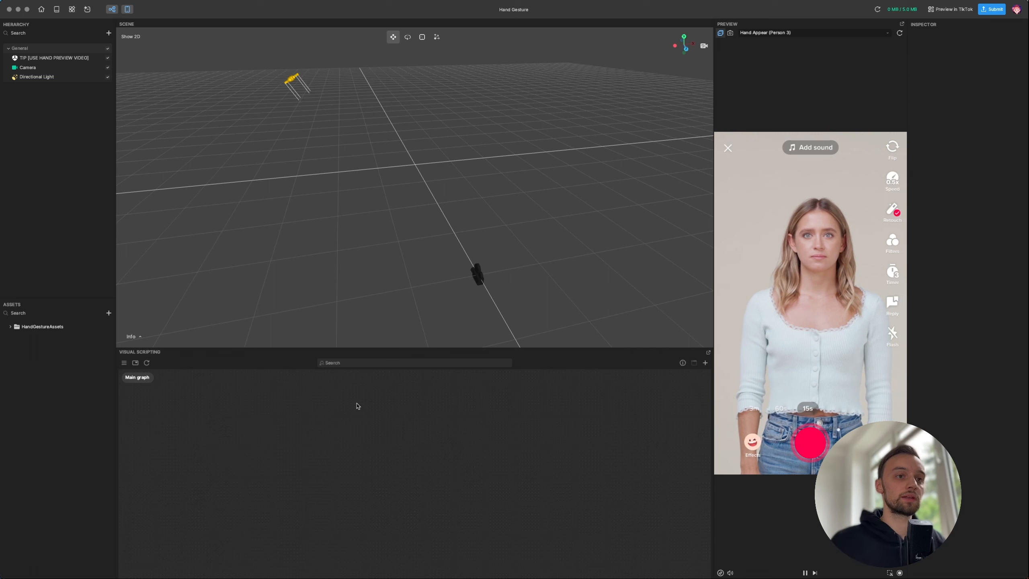
{"action": "left_click", "coordinate": [10, 327]}
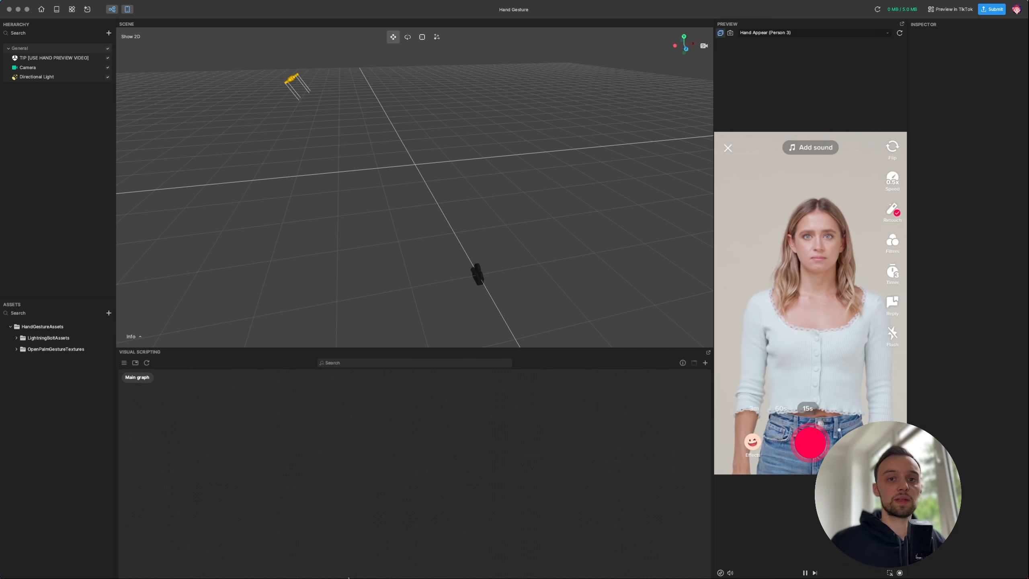
- Switch to Safari's Freepik 'food' vector results tab
{"action": "mouse_move", "coordinate": [349, 577]}
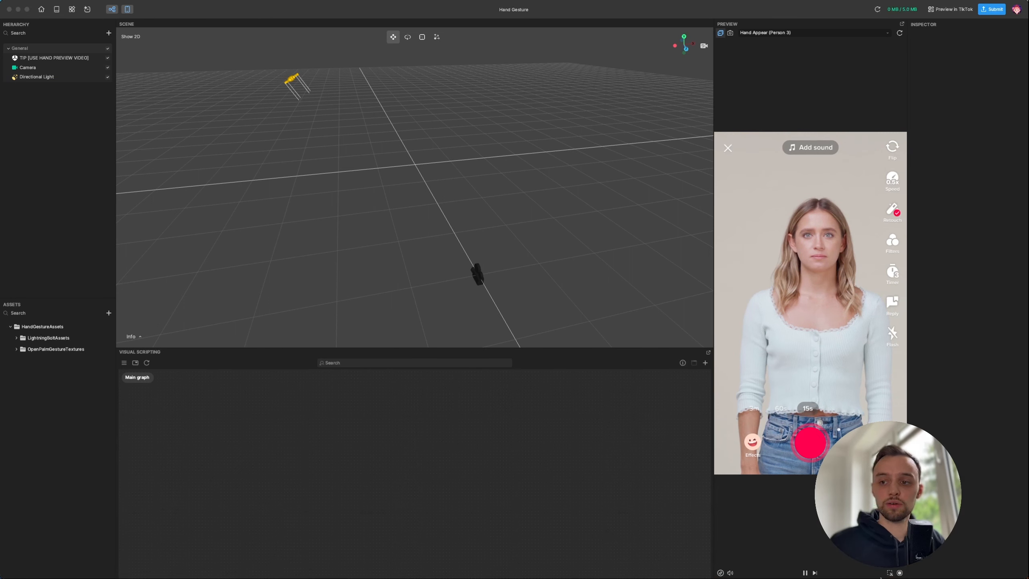
{"action": "mouse_move", "coordinate": [364, 532]}
{"action": "left_click", "coordinate": [317, 530]}
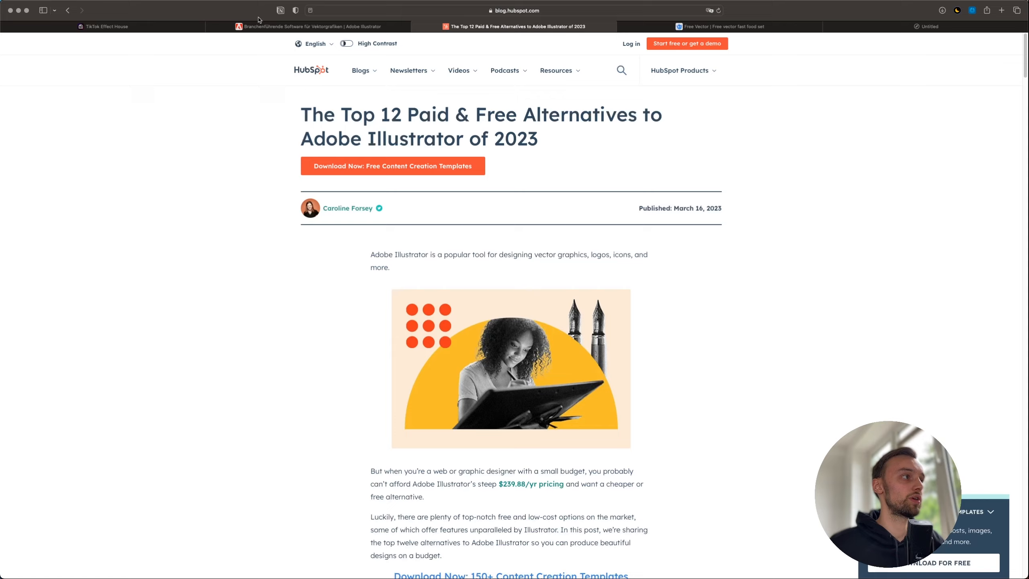
{"action": "left_click", "coordinate": [704, 28]}
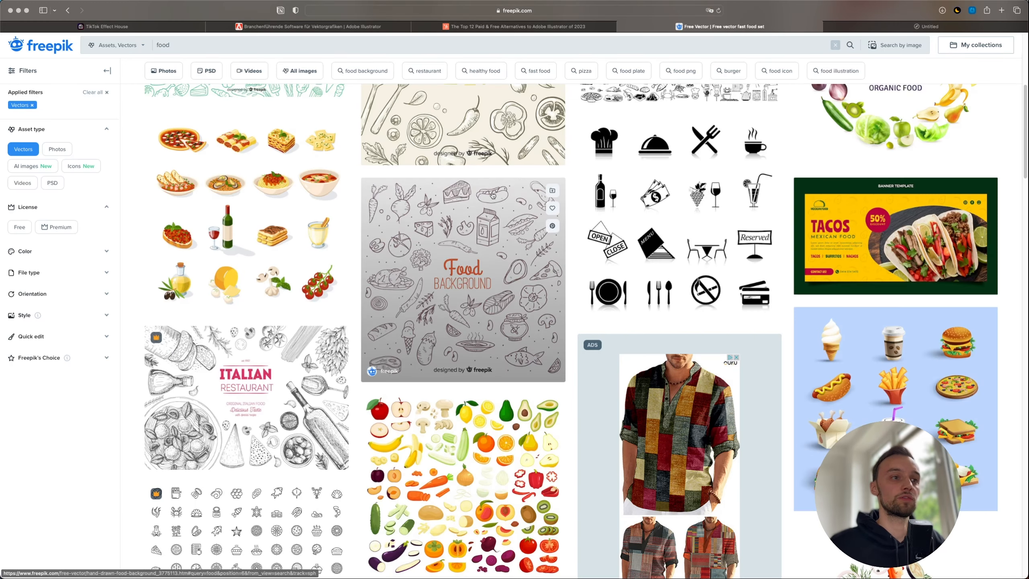
- Open the Italian food set vector and choose its free download with attribution
{"action": "scroll", "coordinate": [316, 121], "scroll_direction": "up", "scroll_amount": 5}
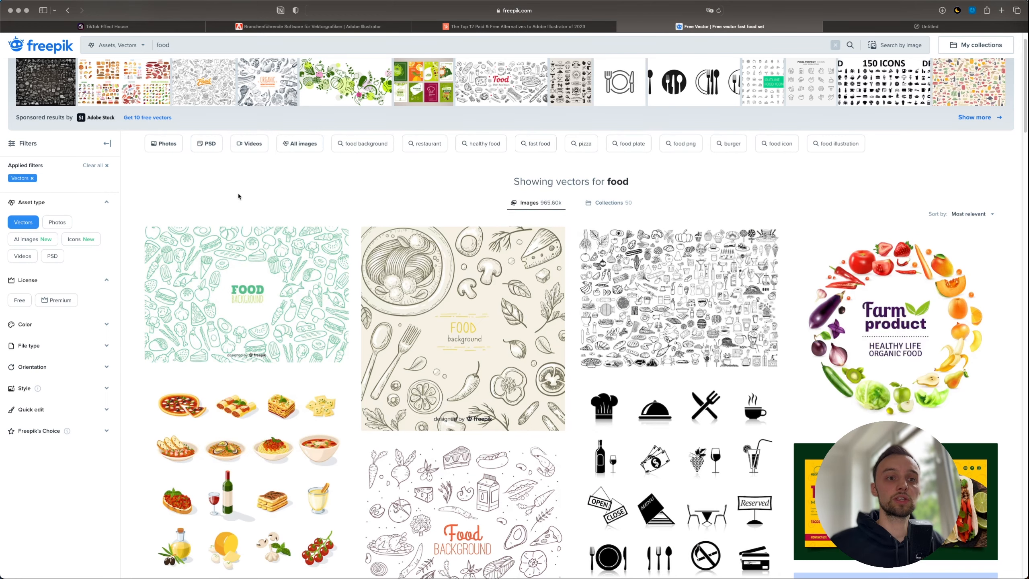
{"action": "scroll", "coordinate": [238, 196], "scroll_direction": "down", "scroll_amount": 3}
{"action": "left_click", "coordinate": [258, 353]}
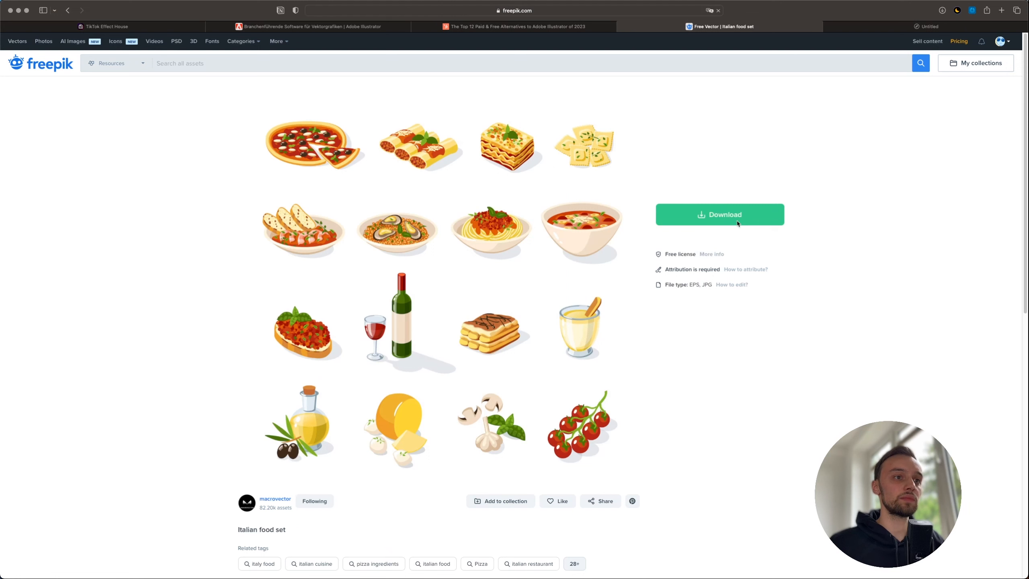
{"action": "left_click", "coordinate": [737, 223]}
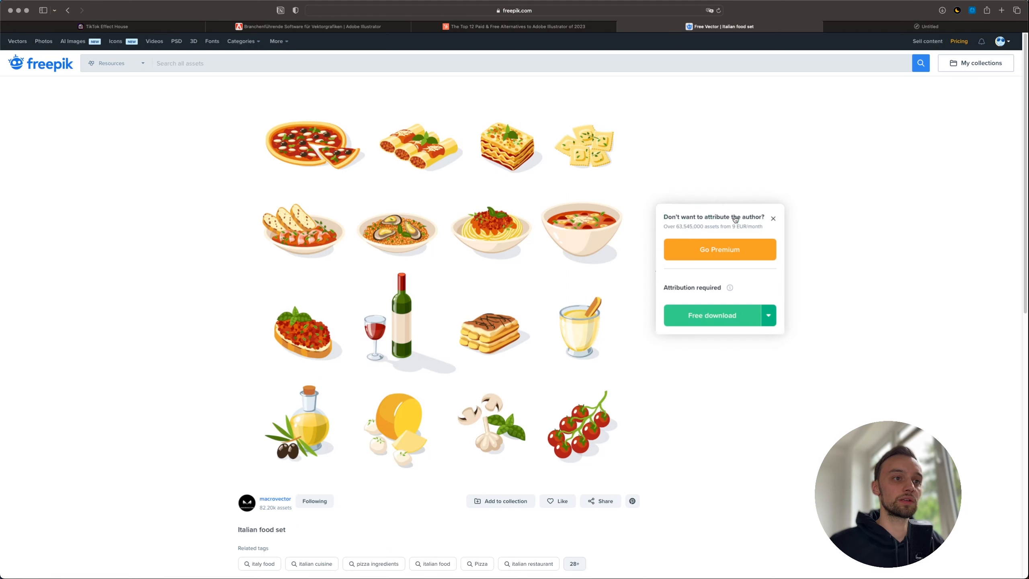
{"action": "left_click", "coordinate": [712, 316]}
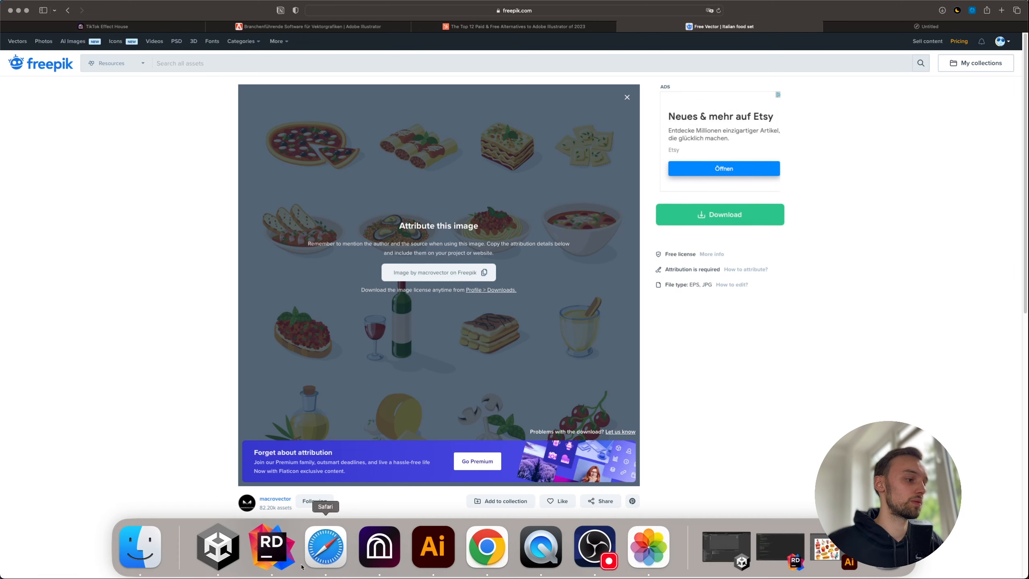
{"action": "left_click", "coordinate": [143, 547]}
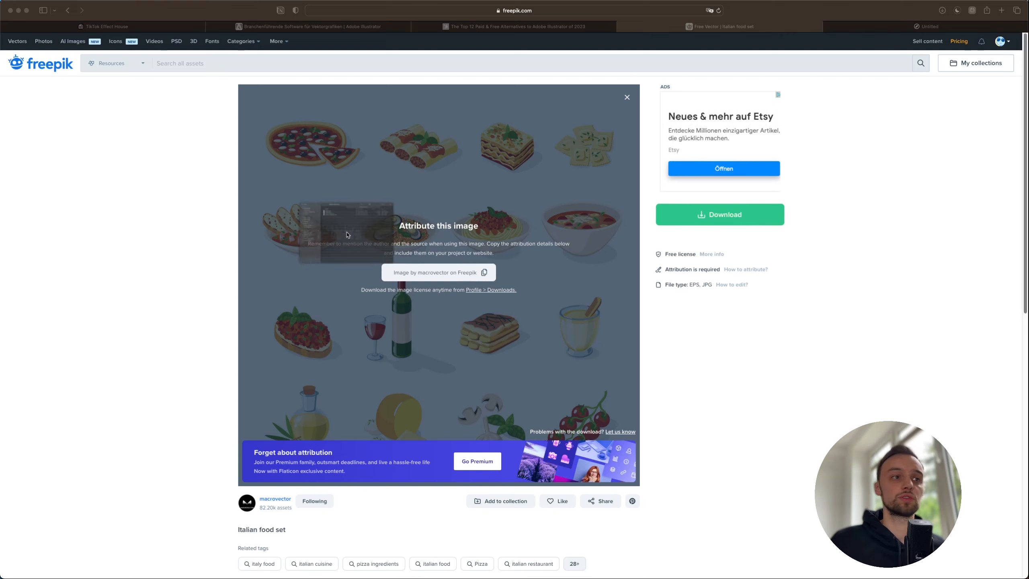
- Open the downloaded 12802.eps file in Adobe Illustrator
{"action": "left_click", "coordinate": [263, 231]}
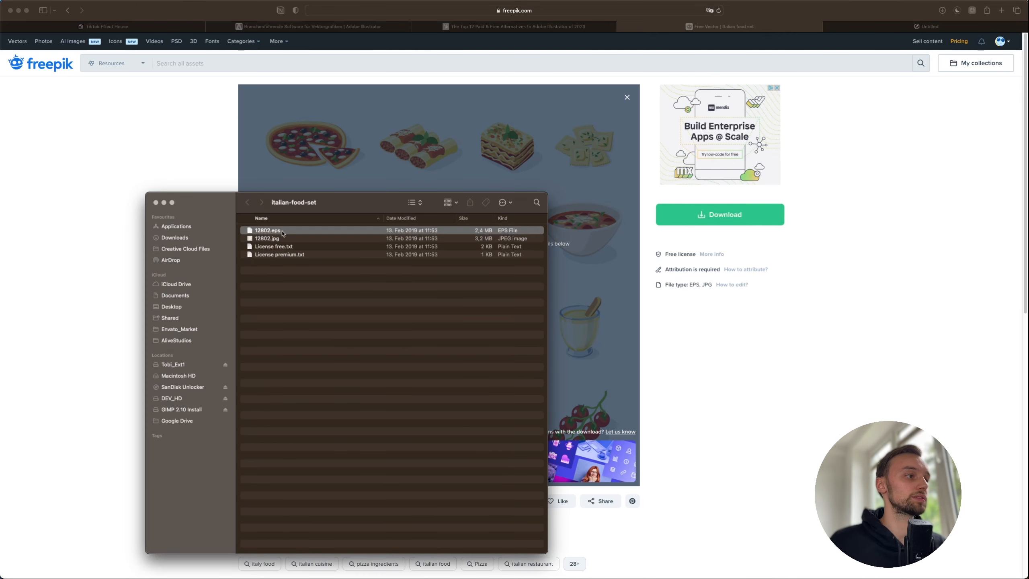
{"action": "right_click", "coordinate": [262, 231]}
{"action": "mouse_move", "coordinate": [287, 246]}
{"action": "left_click", "coordinate": [381, 246]}
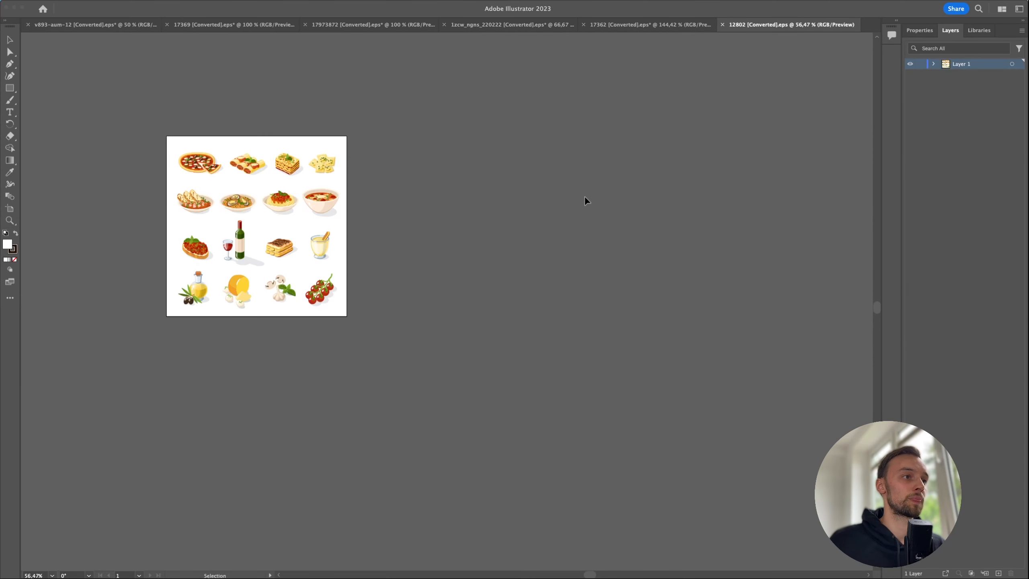
{"action": "left_click_drag", "start_coordinate": [232, 131], "coordinate": [312, 134]}
{"action": "scroll", "coordinate": [312, 134], "scroll_direction": "up", "scroll_amount": 6, "text": "alt"}
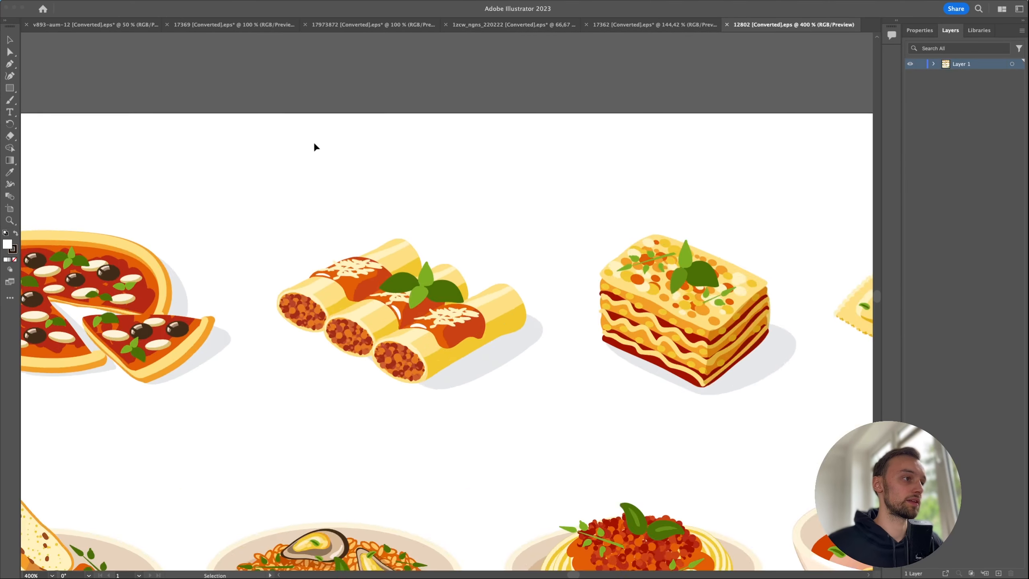
{"action": "scroll", "coordinate": [314, 146], "scroll_direction": "down", "scroll_amount": 4, "text": "alt"}
- Export the selected pizza as a 4x PNG asset into the italian-food-set folder
{"action": "left_click_drag", "start_coordinate": [194, 160], "coordinate": [243, 186]}
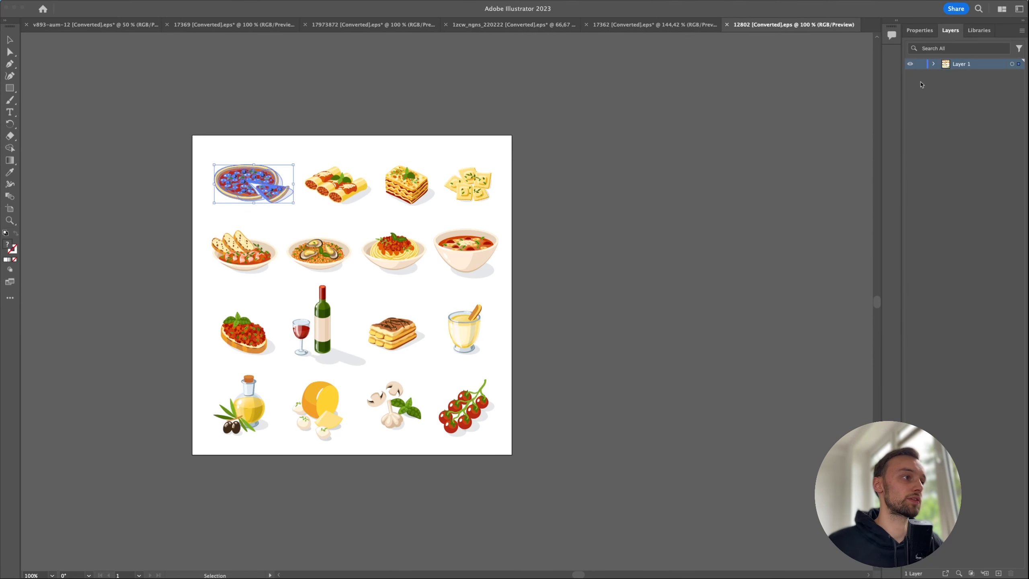
{"action": "mouse_move", "coordinate": [32, 3]}
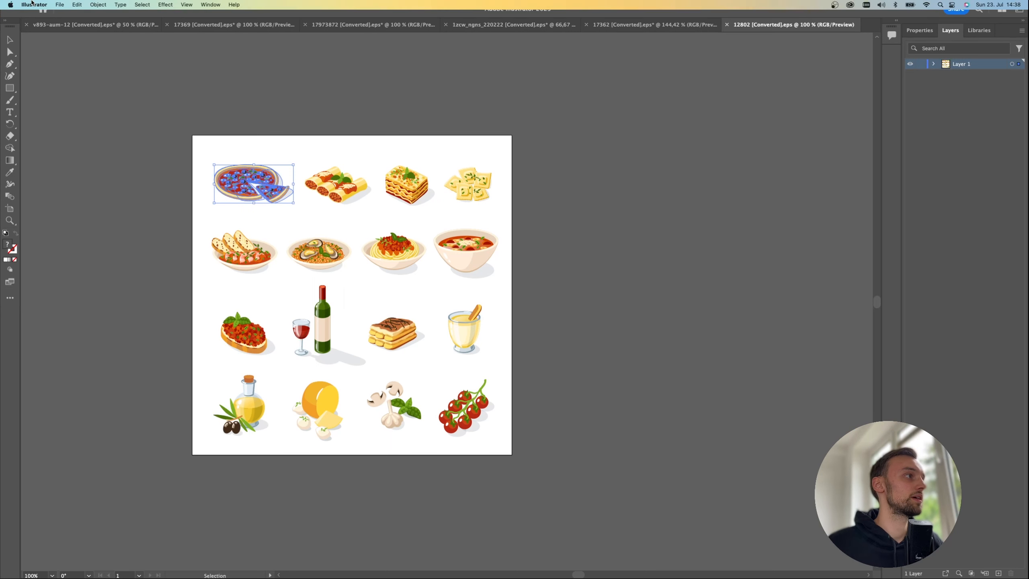
{"action": "left_click", "coordinate": [59, 5]}
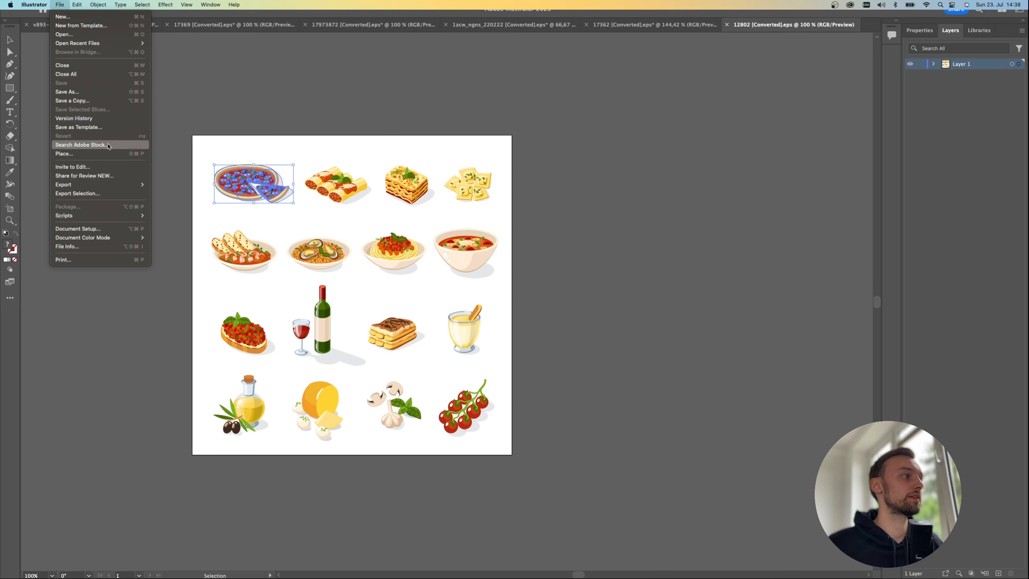
{"action": "left_click", "coordinate": [108, 194]}
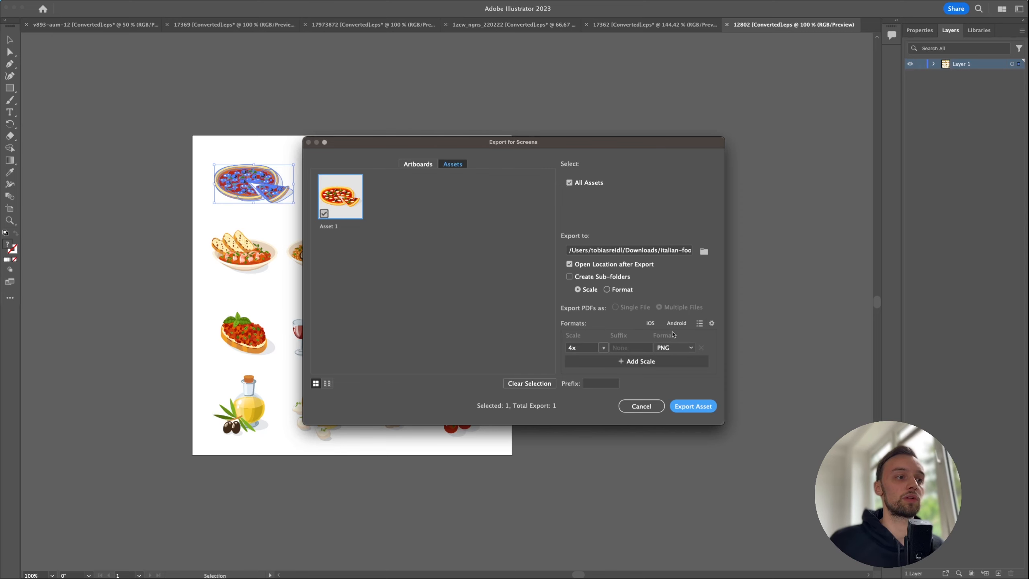
{"action": "left_click", "coordinate": [690, 409]}
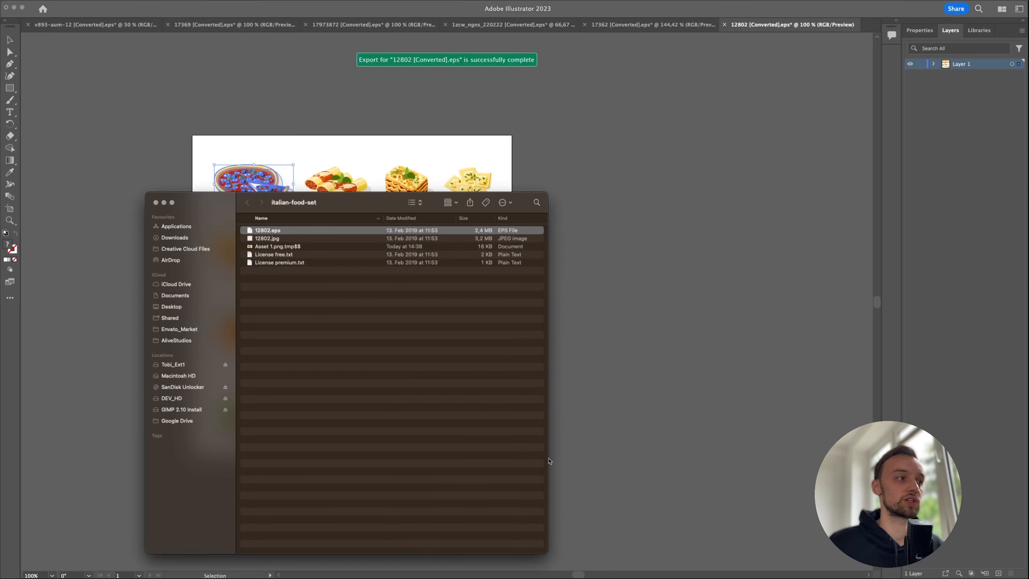
- Drag Asset 1.png from the italian-food-set folder into Effect House's Assets panel
{"action": "left_click", "coordinate": [414, 565]}
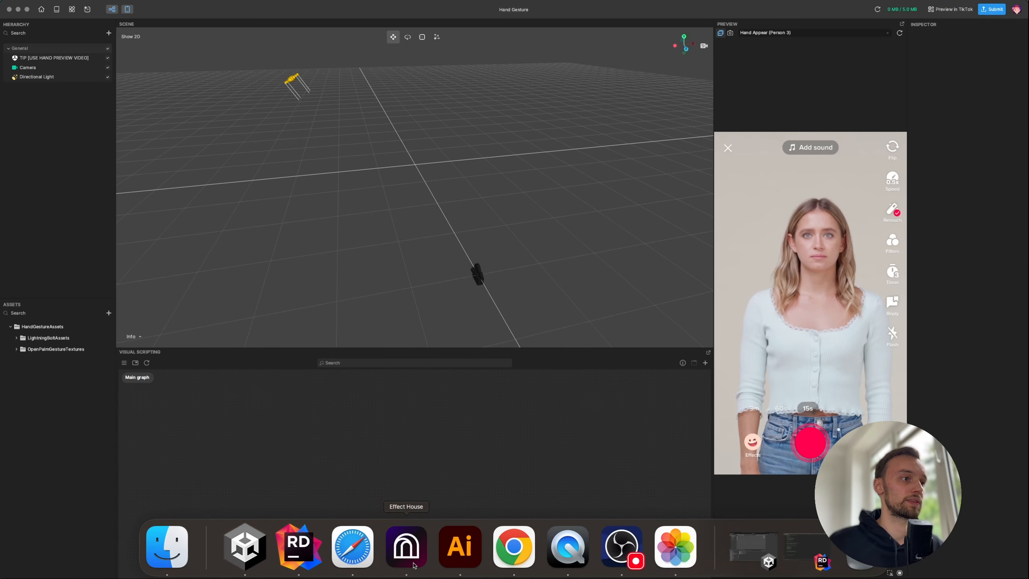
{"action": "left_click_drag", "start_coordinate": [1, 294], "coordinate": [314, 247]}
{"action": "left_click_drag", "start_coordinate": [197, 202], "coordinate": [125, 193]}
{"action": "left_click", "coordinate": [204, 239]}
{"action": "left_click_drag", "start_coordinate": [292, 200], "coordinate": [206, 70]}
{"action": "left_click_drag", "start_coordinate": [119, 109], "coordinate": [387, 510]}
{"action": "left_click", "coordinate": [388, 510]}
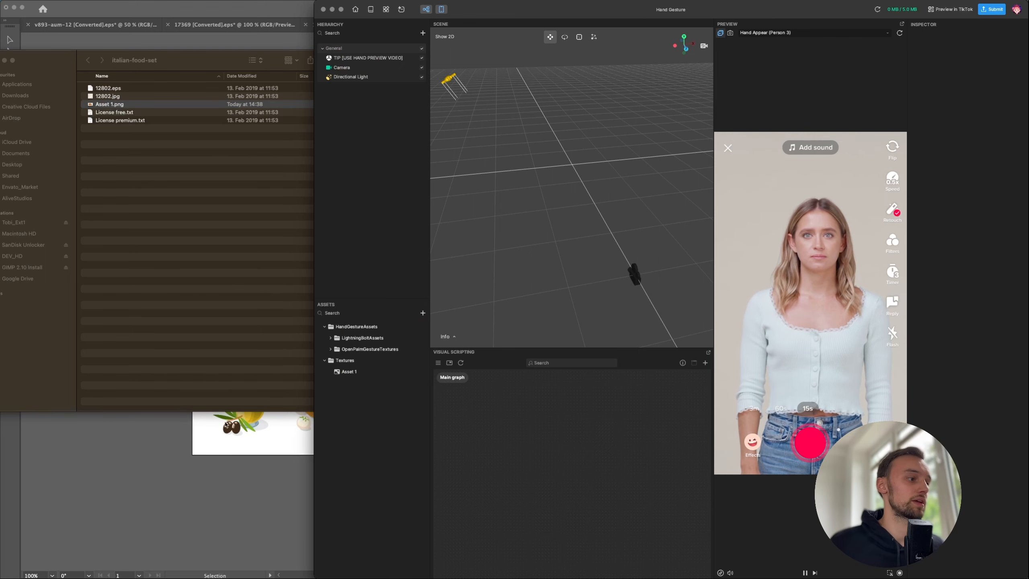
{"action": "left_click", "coordinate": [209, 470]}
{"action": "left_click", "coordinate": [196, 183]}
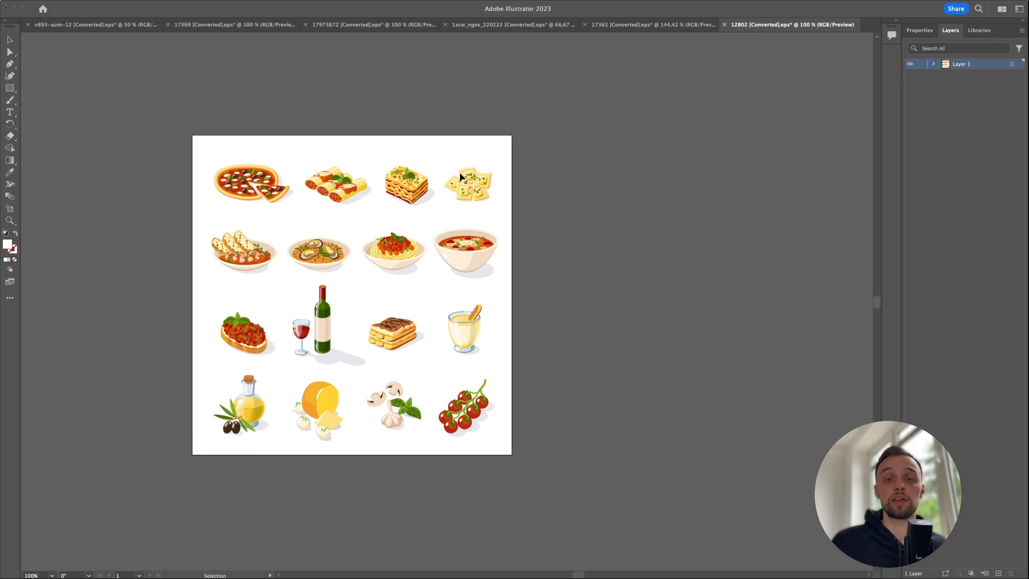
- Rename the imported Asset 1 texture to 'Pizza'
{"action": "mouse_move", "coordinate": [557, 564]}
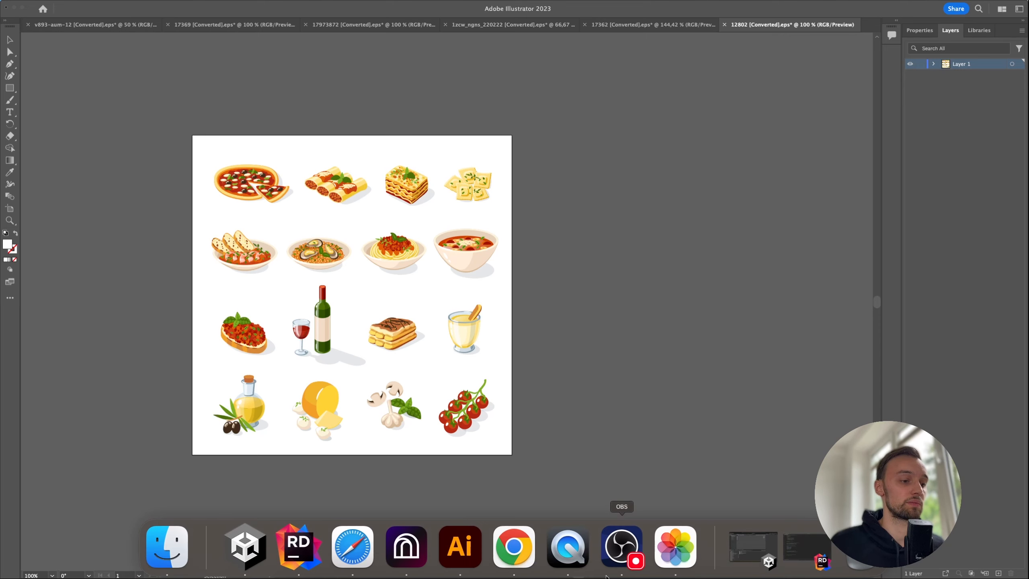
{"action": "left_click", "coordinate": [417, 553]}
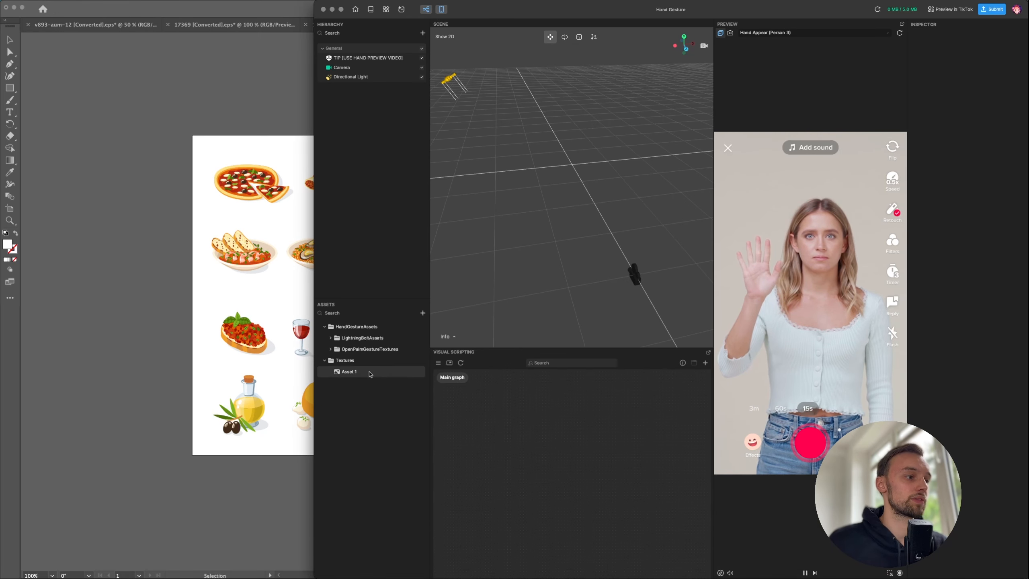
{"action": "left_click", "coordinate": [344, 372]}
{"action": "right_click", "coordinate": [345, 373]}
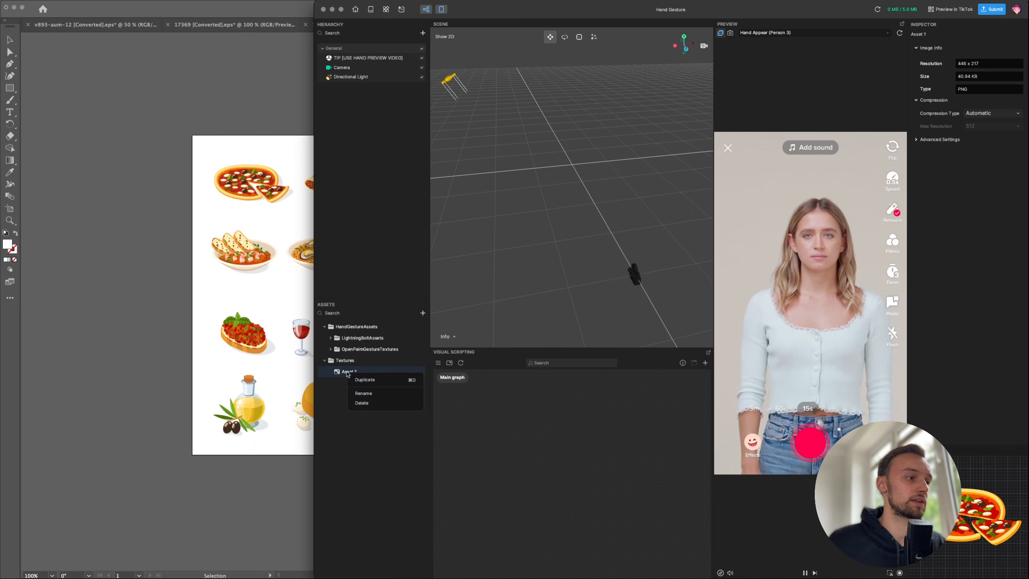
{"action": "left_click", "coordinate": [370, 398]}
{"action": "key", "text": "BackSpace"}
{"action": "type", "text": "Pizza"}
{"action": "key", "text": "Return"}
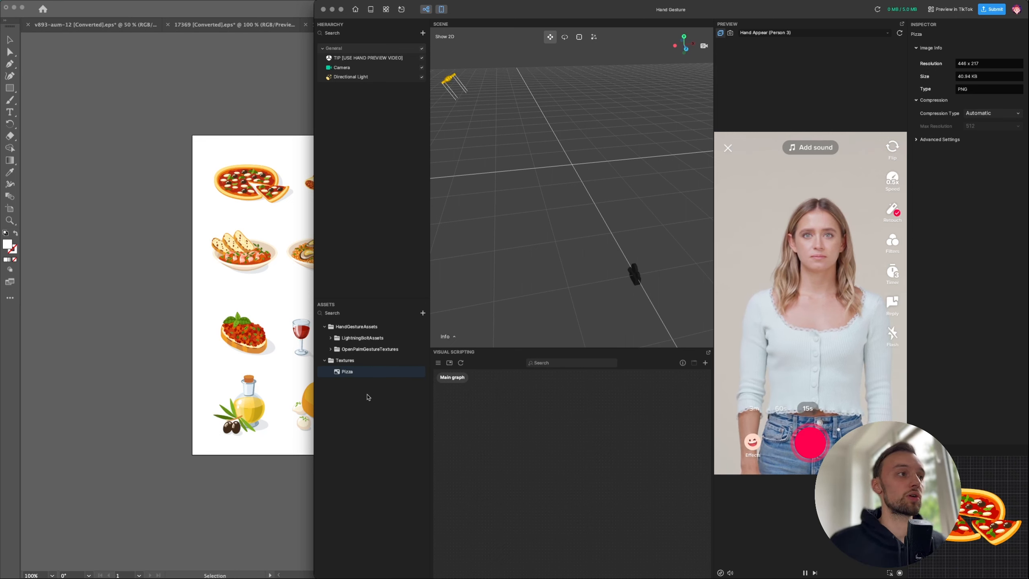
- Add a 3D Image object to the scene and assign the Pizza asset as its Texture
{"action": "right_click", "coordinate": [351, 123]}
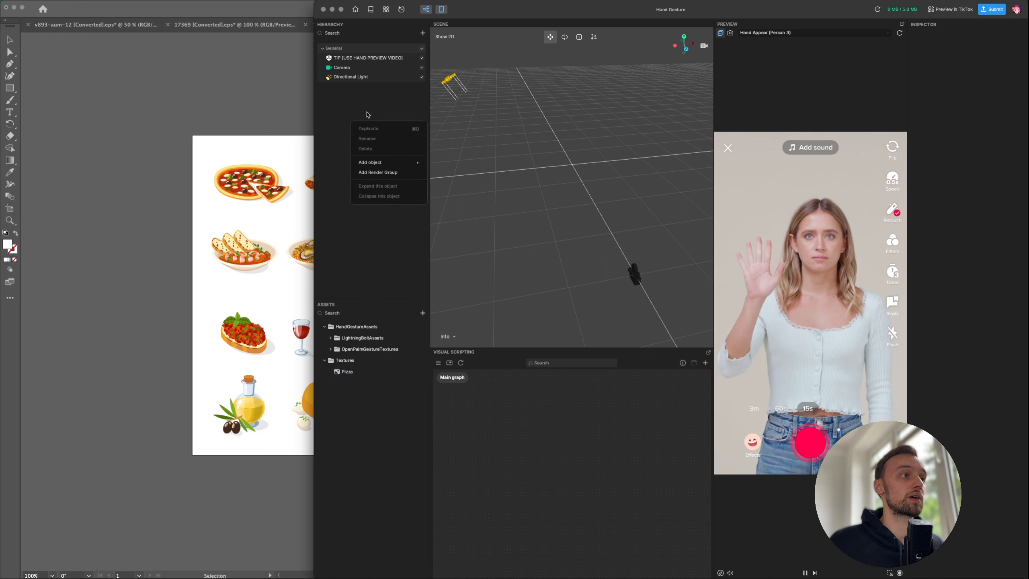
{"action": "mouse_move", "coordinate": [384, 162]}
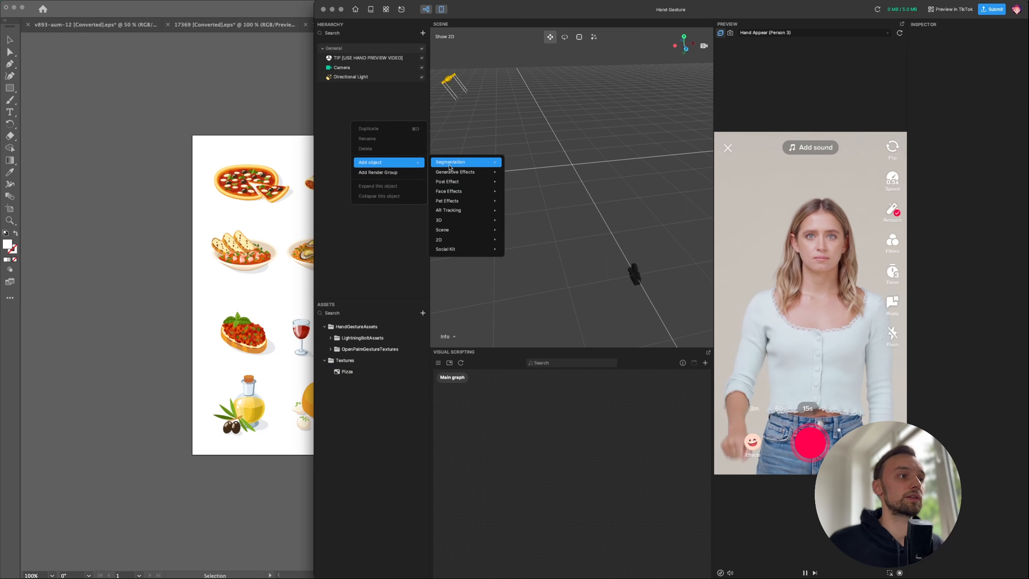
{"action": "mouse_move", "coordinate": [487, 226]}
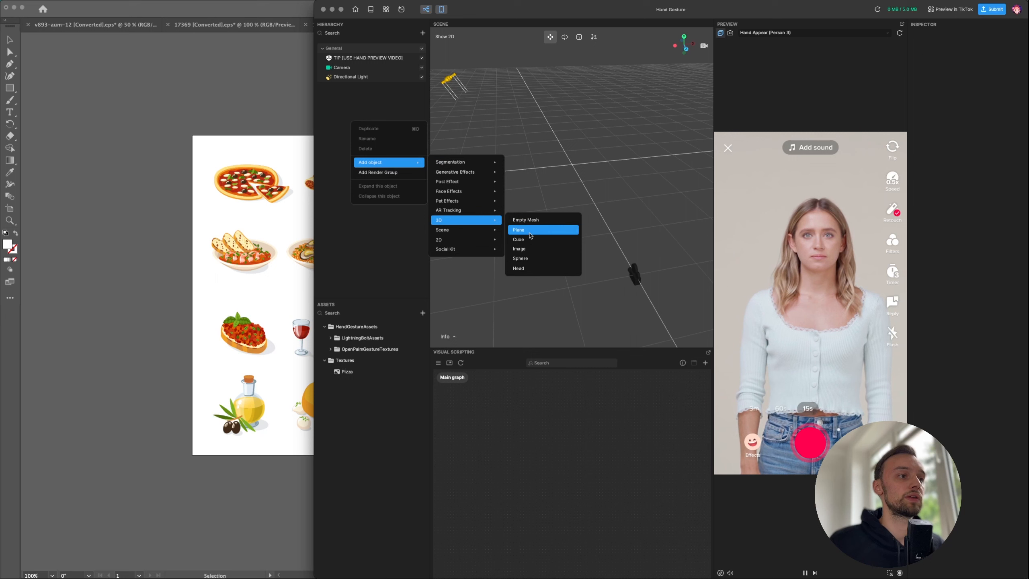
{"action": "left_click", "coordinate": [526, 248]}
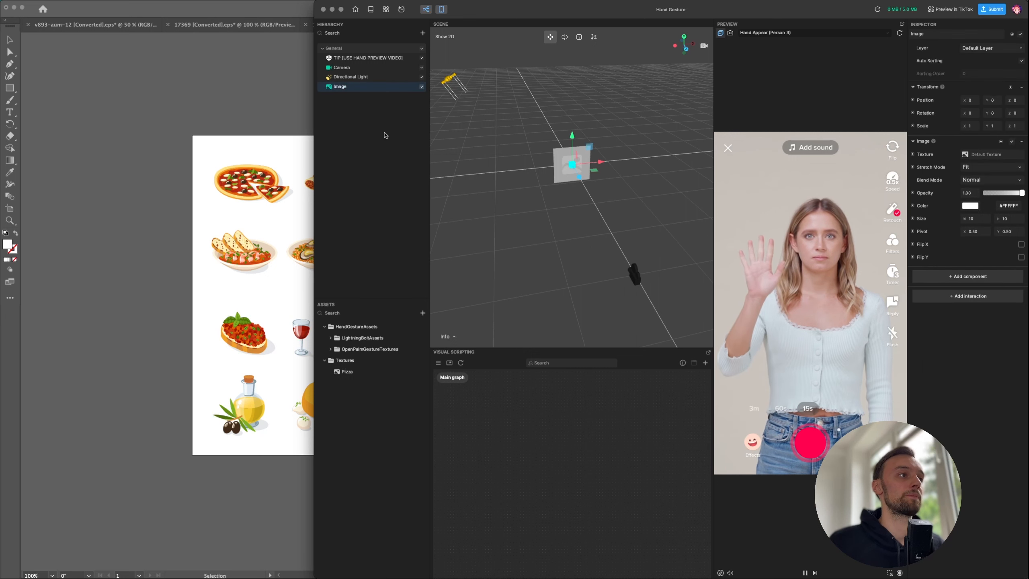
{"action": "right_click", "coordinate": [372, 123]}
{"action": "left_click", "coordinate": [343, 165]}
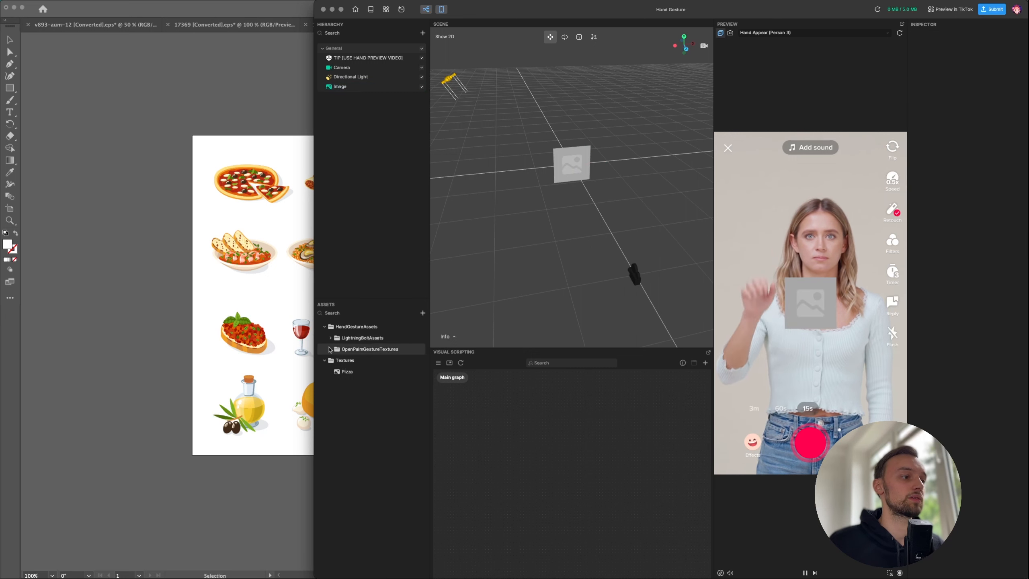
{"action": "left_click", "coordinate": [346, 88]}
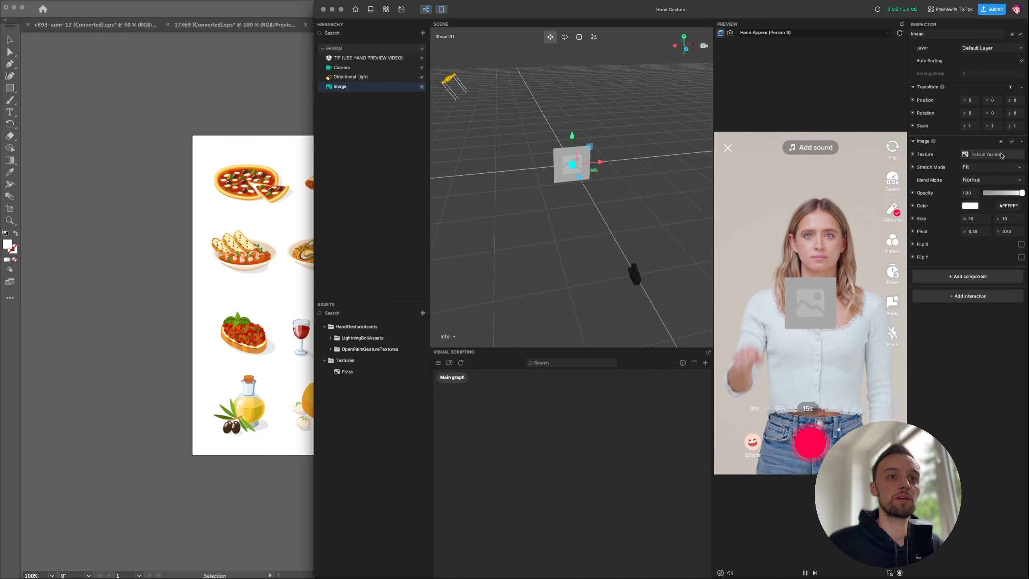
{"action": "left_click_drag", "start_coordinate": [342, 377], "coordinate": [980, 157]}
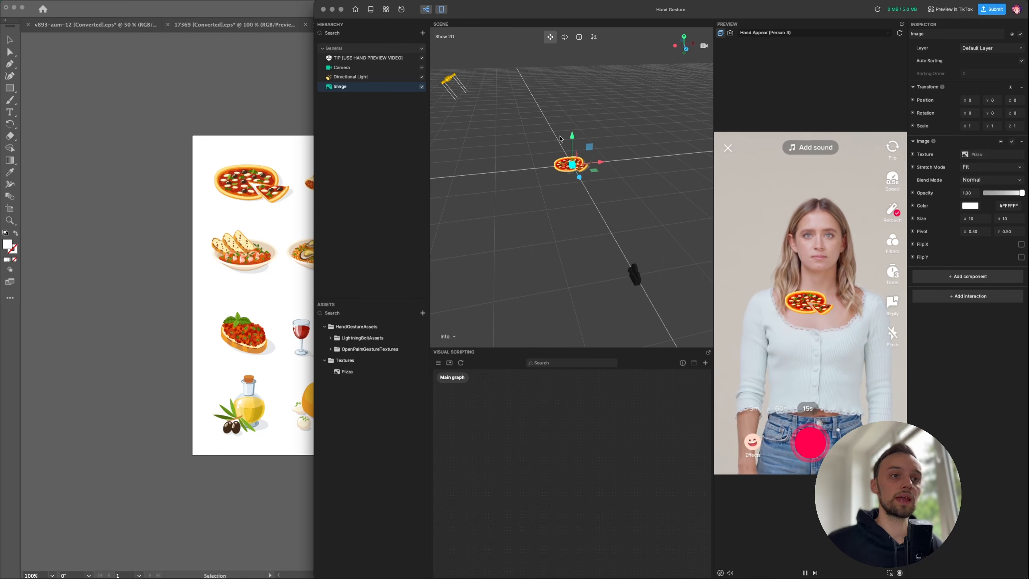
- Add an empty Scene Object and rename it Handtracking
{"action": "right_click", "coordinate": [354, 129]}
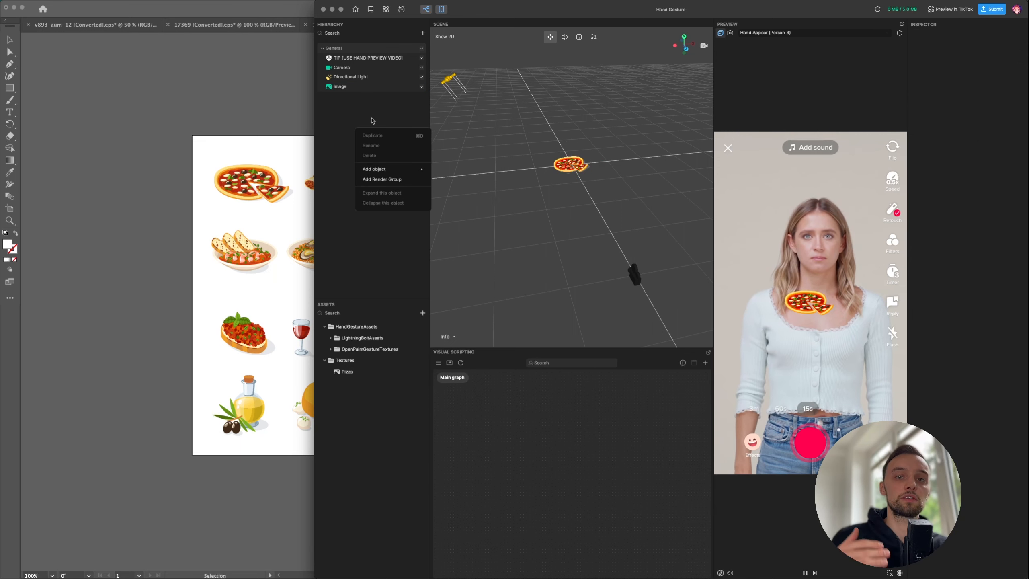
{"action": "mouse_move", "coordinate": [389, 167]}
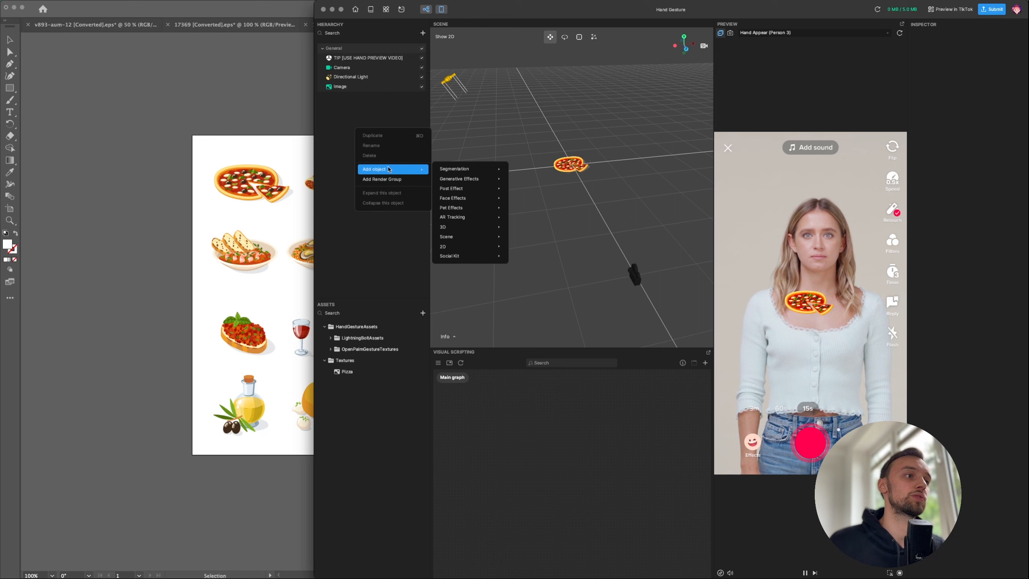
{"action": "mouse_move", "coordinate": [454, 172]}
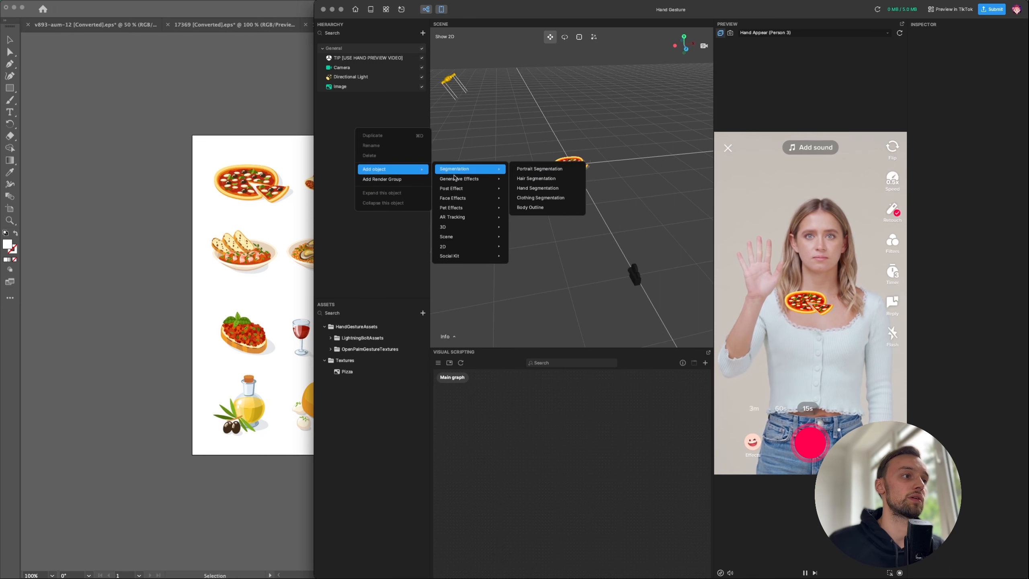
{"action": "mouse_move", "coordinate": [477, 203]}
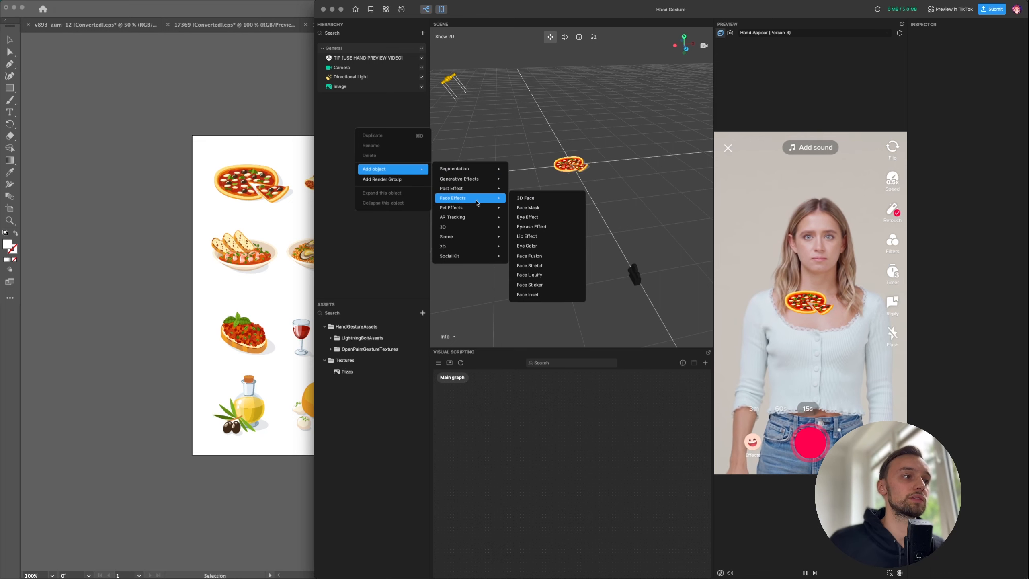
{"action": "mouse_move", "coordinate": [469, 230]}
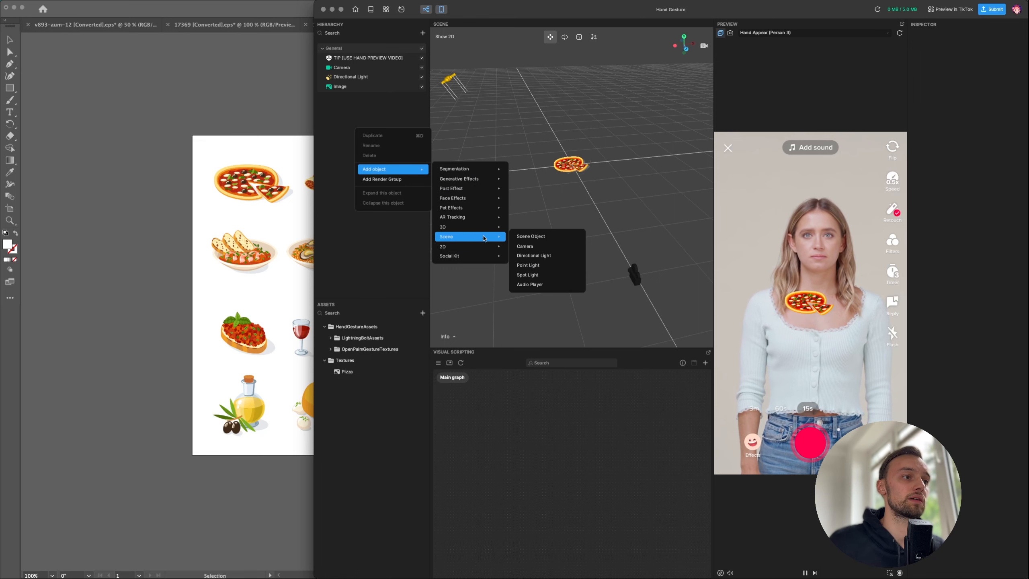
{"action": "left_click", "coordinate": [522, 237]}
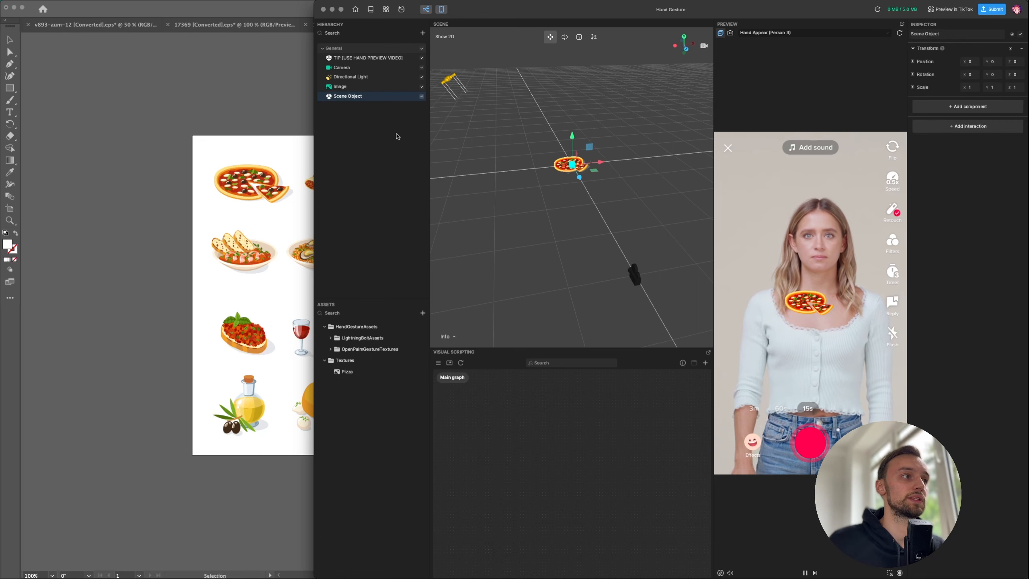
{"action": "right_click", "coordinate": [357, 97]}
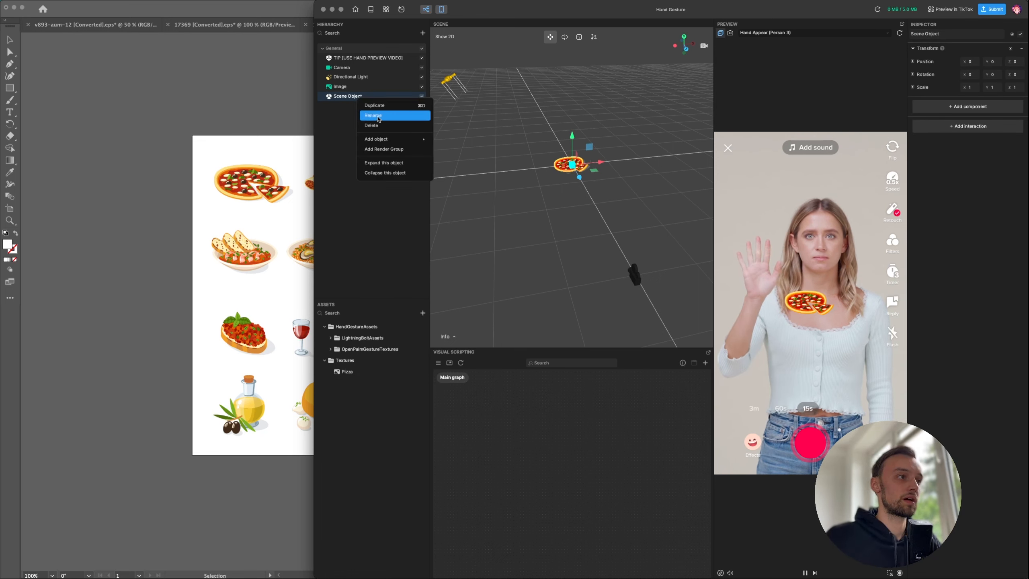
{"action": "left_click", "coordinate": [378, 116]}
{"action": "type", "text": "H"}
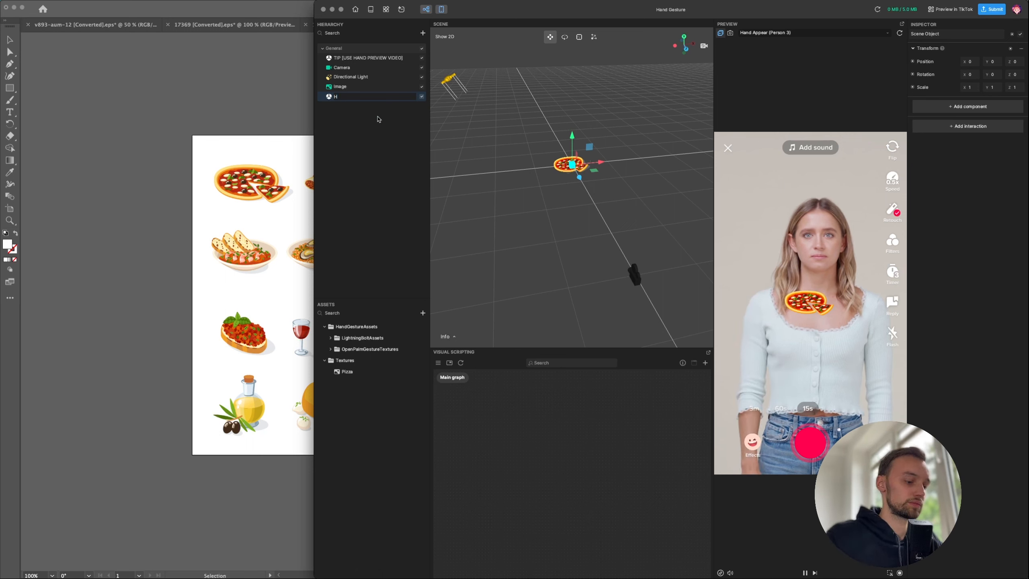
{"action": "type", "text": "andtra"}
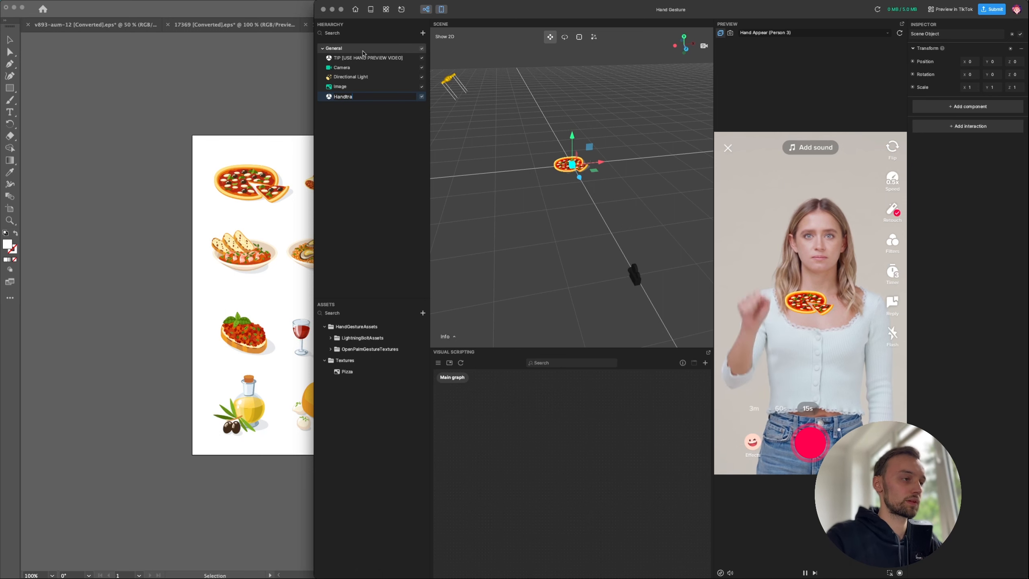
{"action": "type", "text": "cking"}
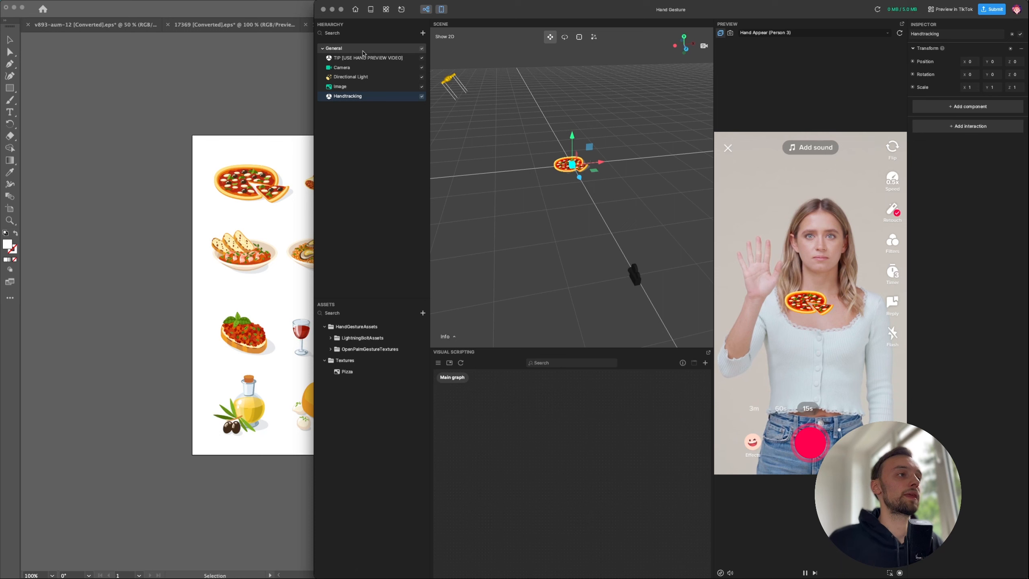
- Add a Hand Tracker and nest it under the Handtracking object
{"action": "right_click", "coordinate": [357, 98]}
{"action": "mouse_move", "coordinate": [395, 140]}
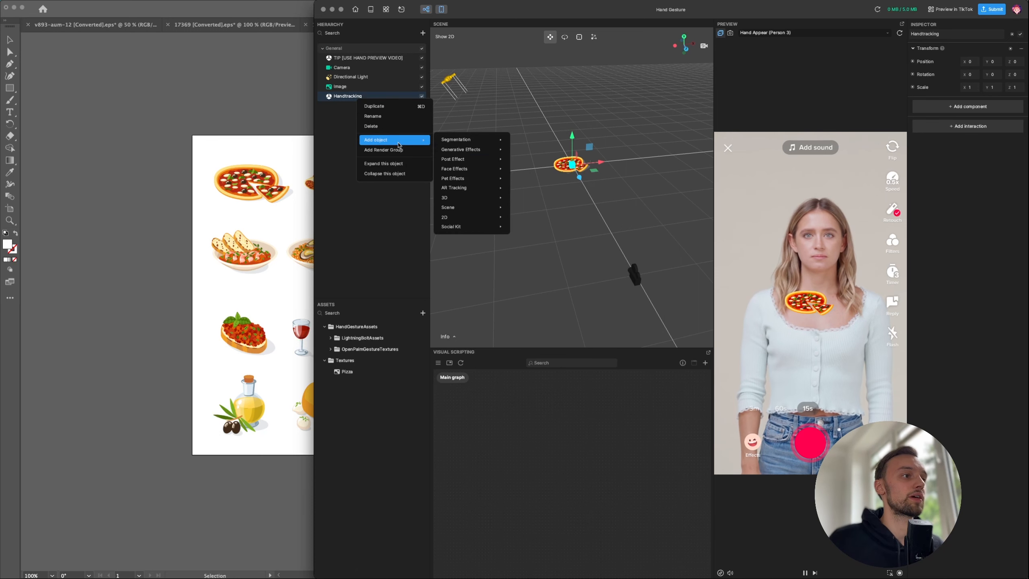
{"action": "mouse_move", "coordinate": [472, 188]}
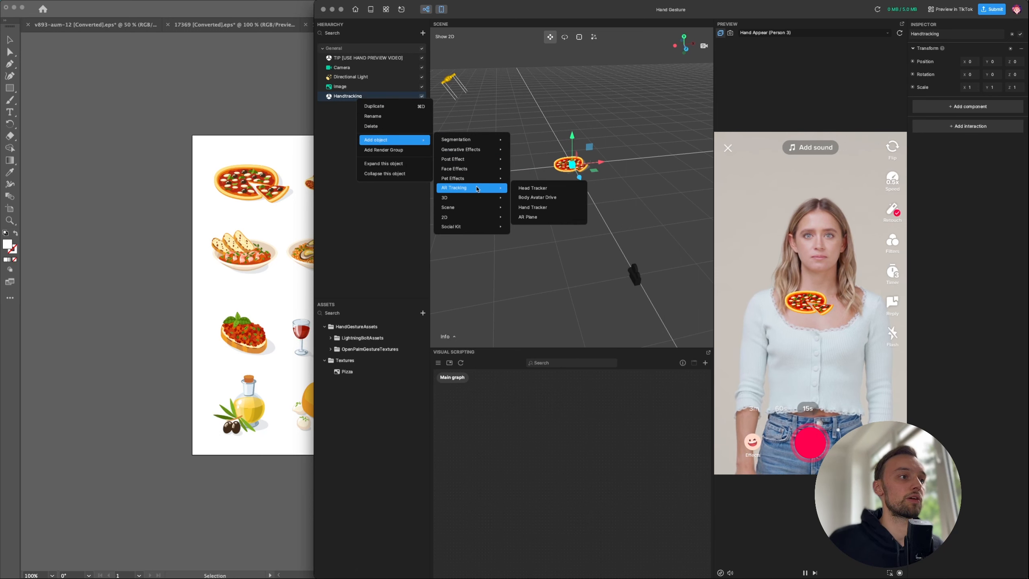
{"action": "left_click", "coordinate": [532, 207]}
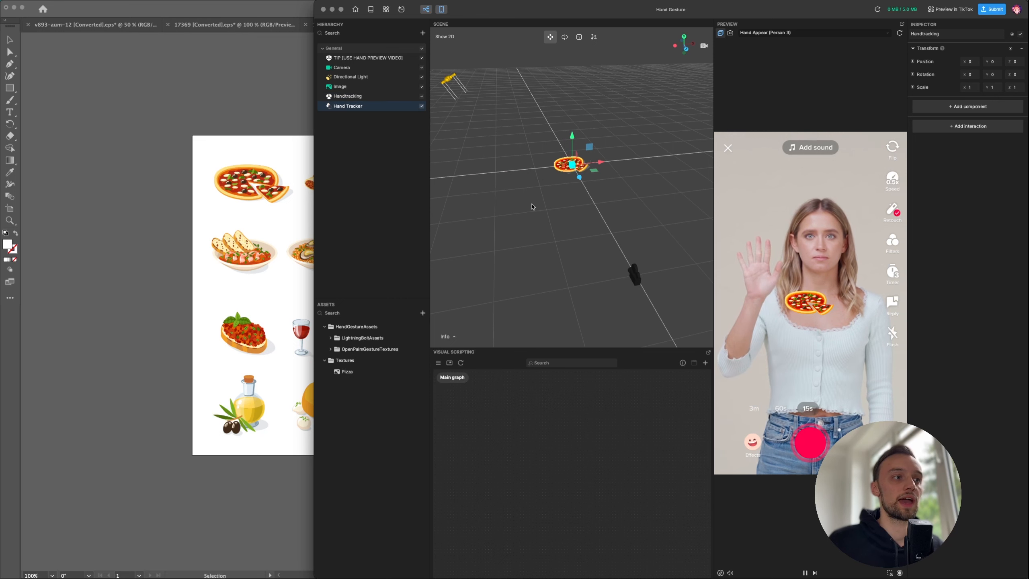
{"action": "mouse_move", "coordinate": [347, 106]}
{"action": "left_mouse_down"}
{"action": "mouse_move", "coordinate": [351, 91]}
{"action": "mouse_move", "coordinate": [343, 92]}
{"action": "mouse_move", "coordinate": [360, 108]}
{"action": "left_mouse_up"}
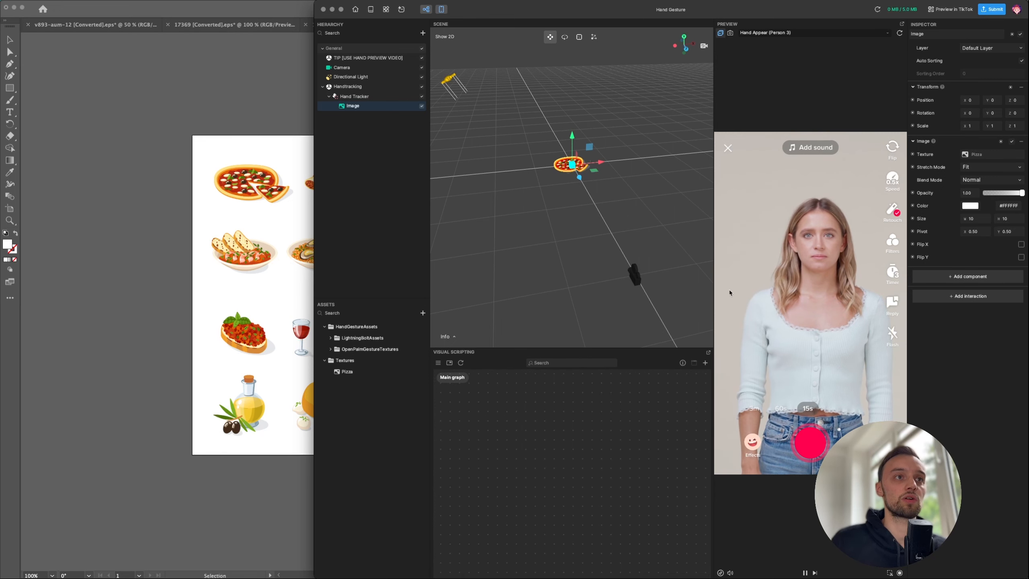
- Switch briefly to Illustrator, then bring Effect House back to the front
{"action": "left_click", "coordinate": [311, 243]}
{"action": "mouse_move", "coordinate": [459, 571]}
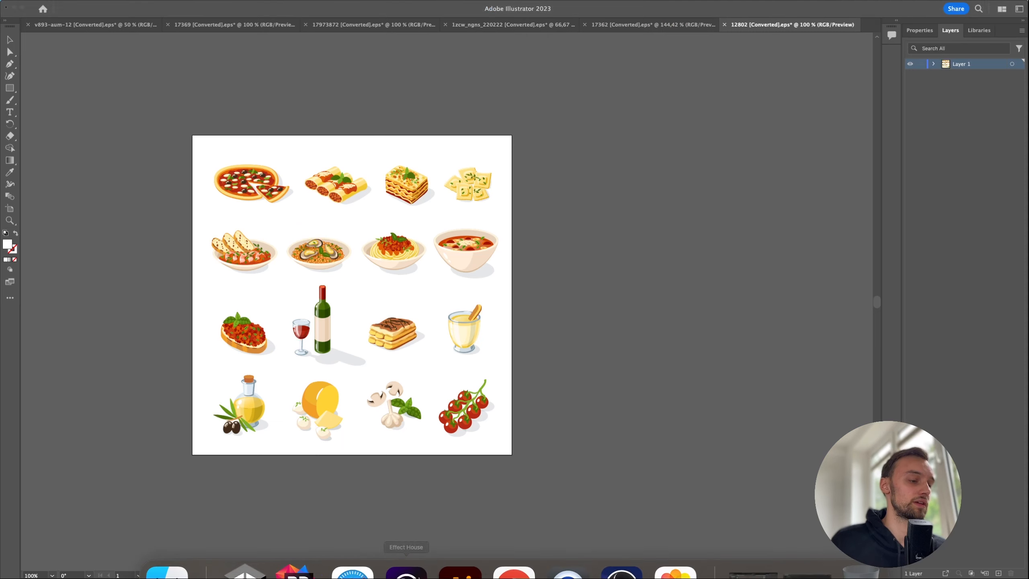
{"action": "left_click", "coordinate": [405, 554]}
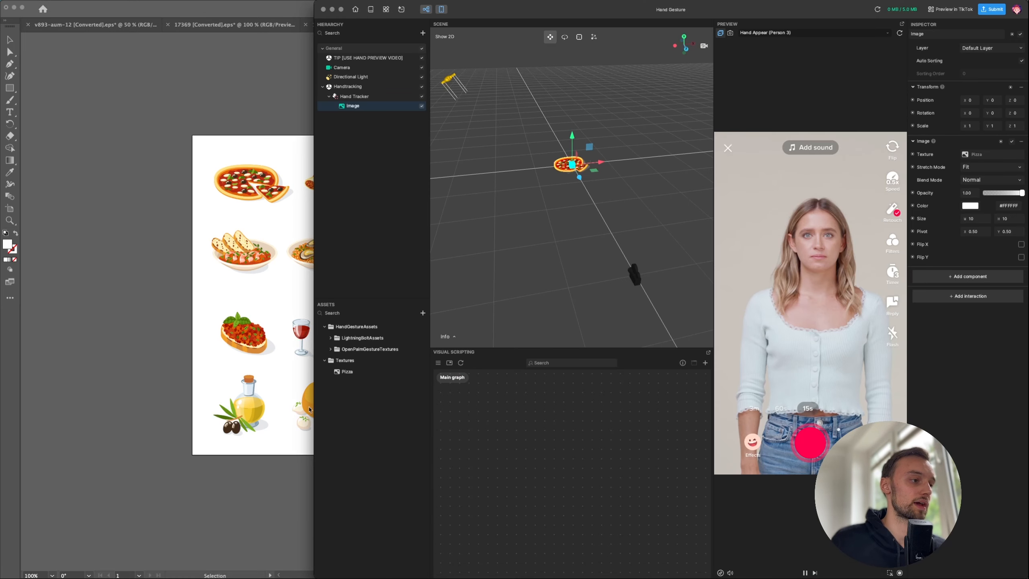
- Maximize the window, enlarge the visual scripting area, and add a Set Visibility node
{"action": "double_click", "coordinate": [314, 411]}
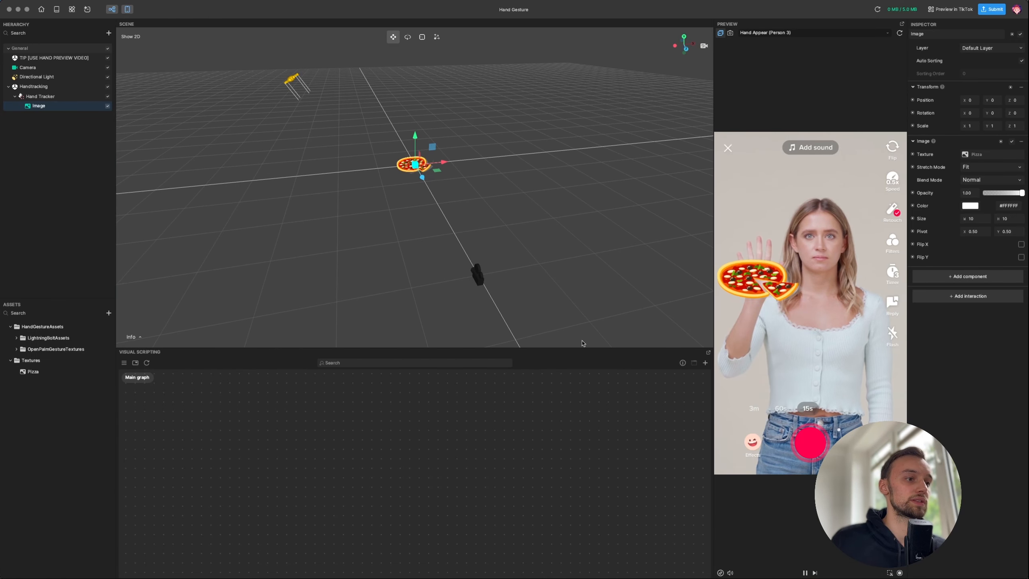
{"action": "left_click_drag", "start_coordinate": [579, 349], "coordinate": [516, 195]}
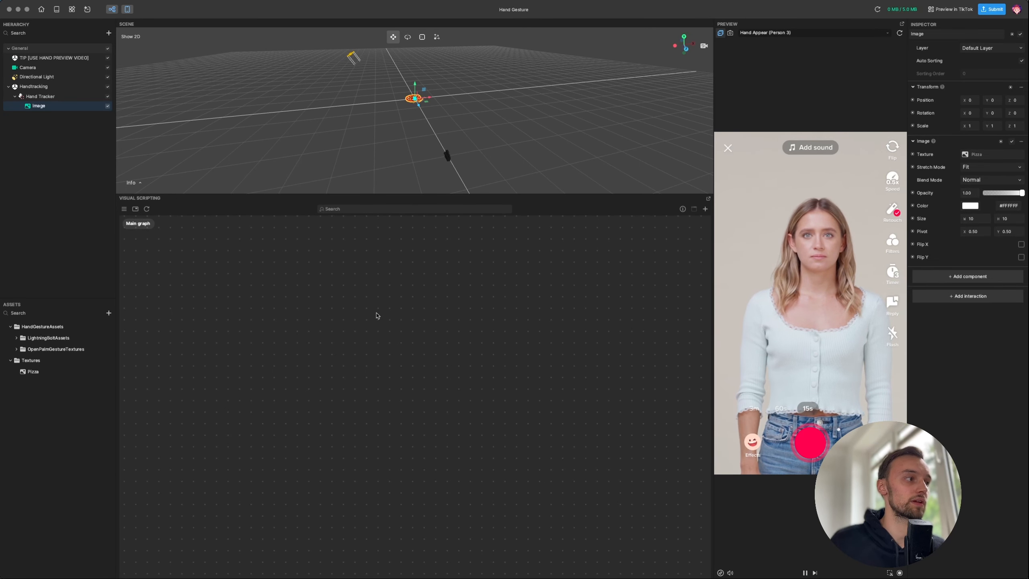
{"action": "right_click", "coordinate": [399, 347]}
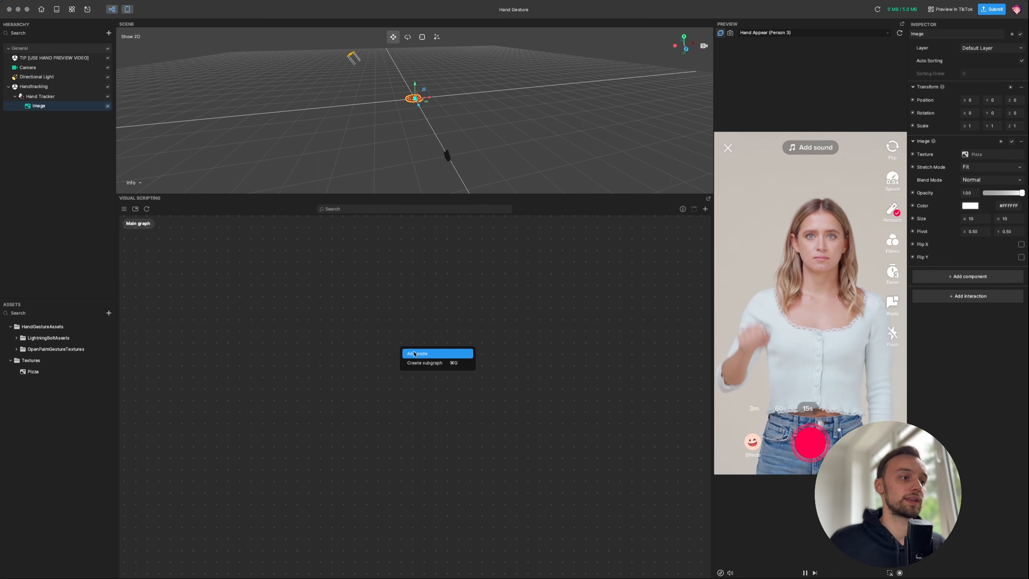
{"action": "left_click", "coordinate": [417, 352]}
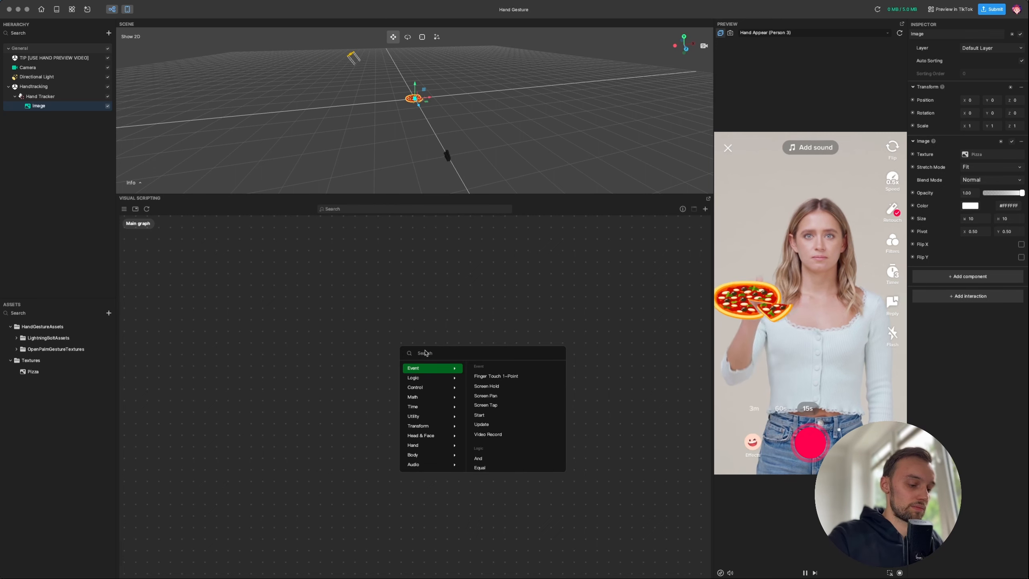
{"action": "type", "text": "Vis"}
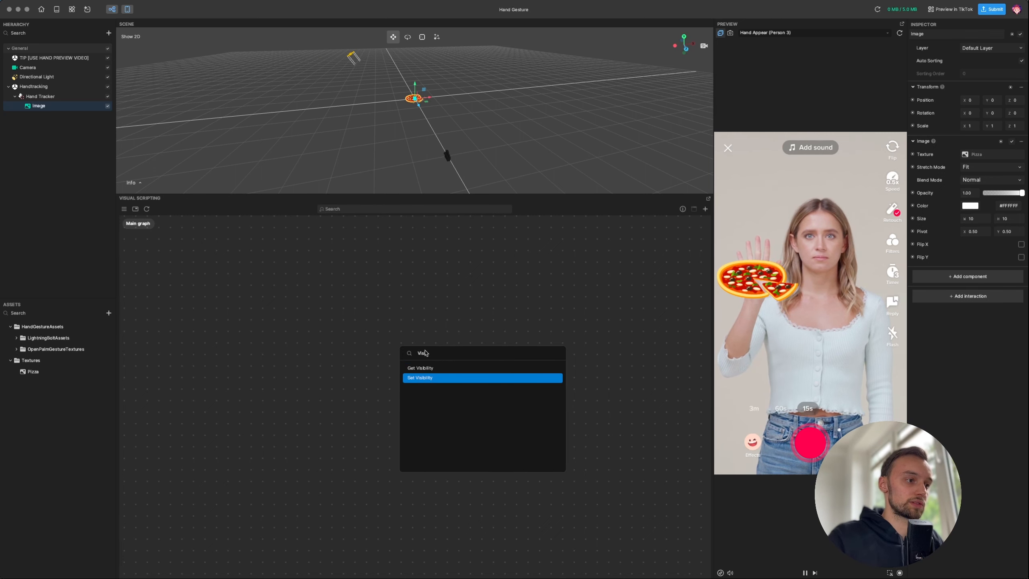
{"action": "left_click", "coordinate": [420, 378]}
- Duplicate the Set Visibility node and enable Visibility On in the upper copy
{"action": "left_click_drag", "start_coordinate": [431, 349], "coordinate": [422, 368]}
{"action": "key", "text": "super+c"}
{"action": "key", "text": "super+v"}
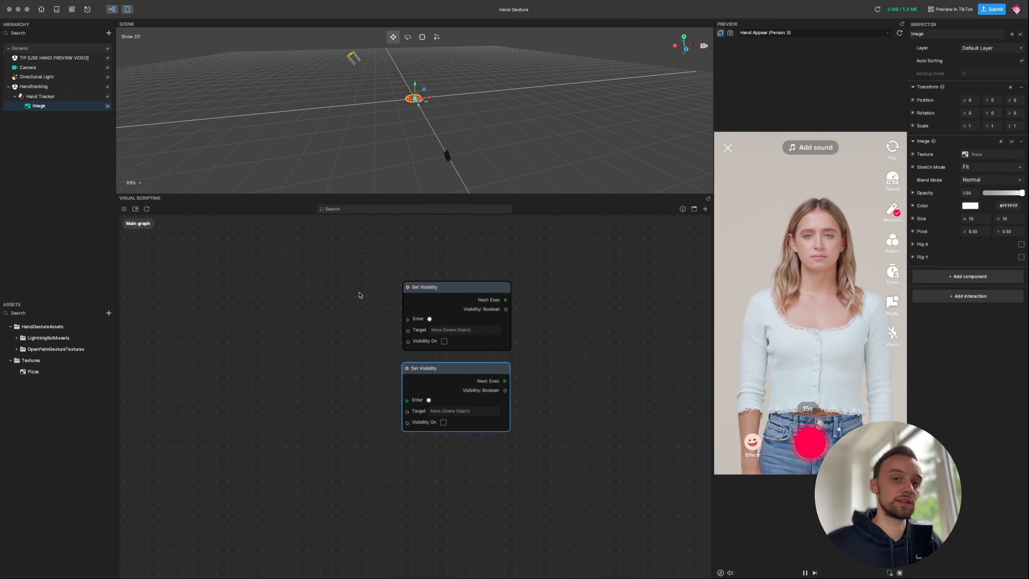
{"action": "left_click", "coordinate": [352, 308]}
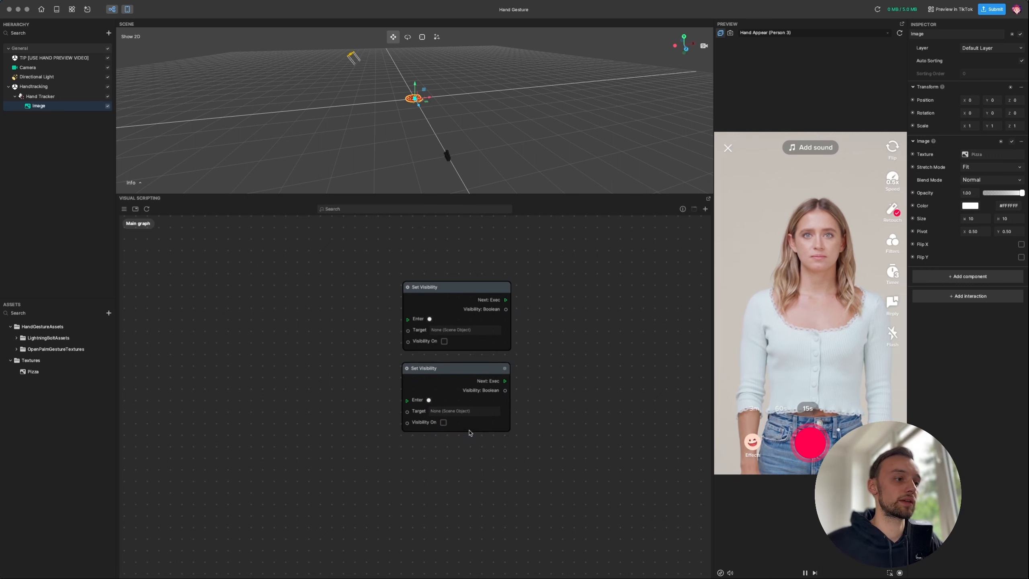
{"action": "left_click", "coordinate": [444, 341]}
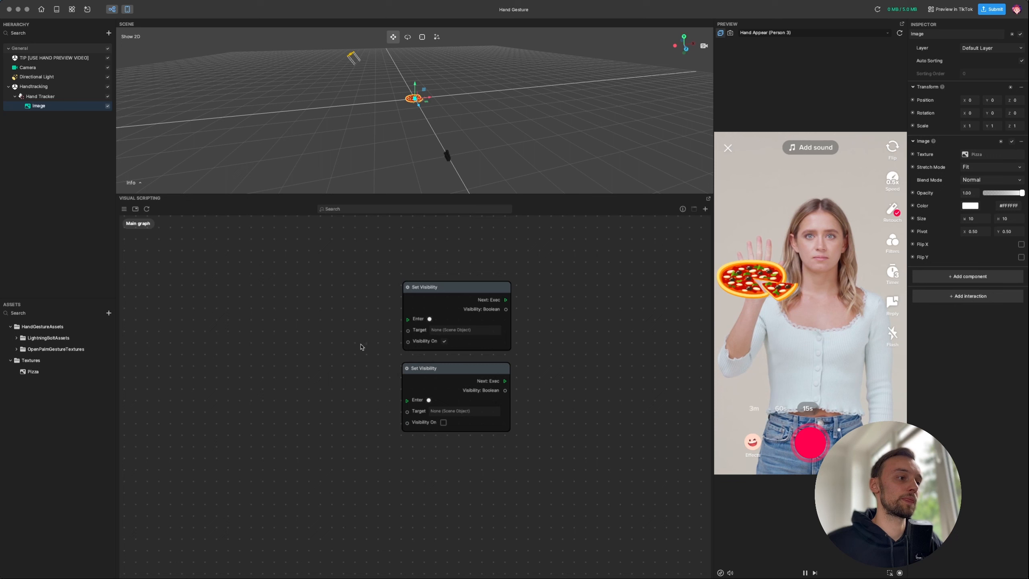
{"action": "left_click_drag", "start_coordinate": [429, 296], "coordinate": [429, 291]}
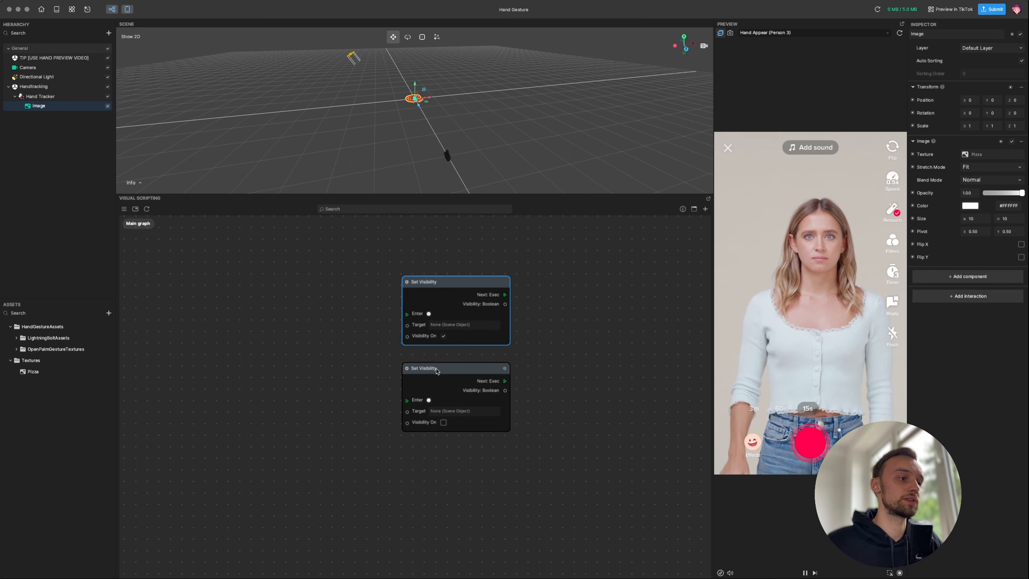
{"action": "left_click_drag", "start_coordinate": [429, 370], "coordinate": [430, 369]}
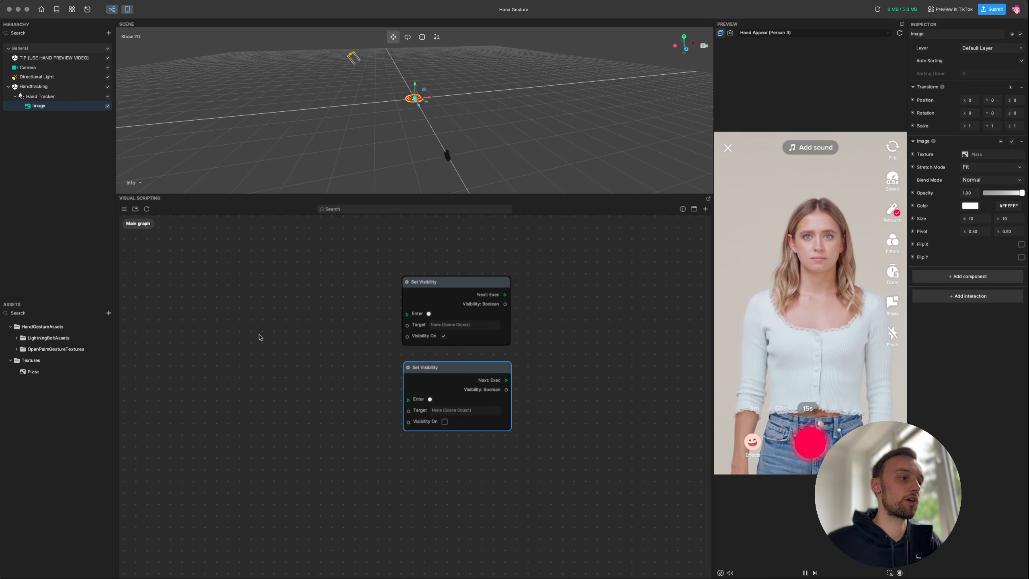
{"action": "left_click_drag", "start_coordinate": [205, 344], "coordinate": [261, 341]}
- Add a Gesture Detection node and place it left of the visibility nodes
{"action": "right_click", "coordinate": [282, 334]}
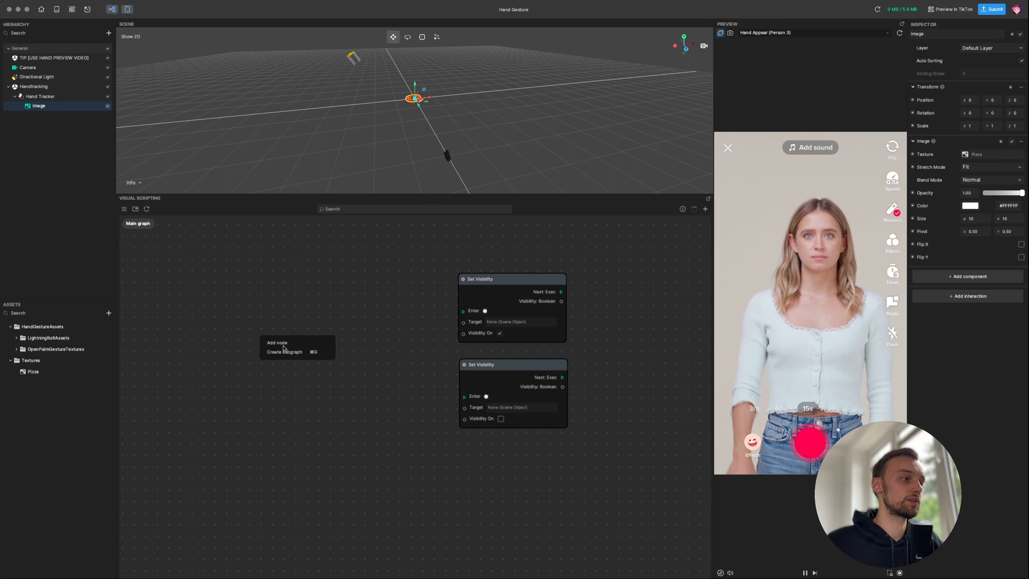
{"action": "left_click", "coordinate": [281, 343]}
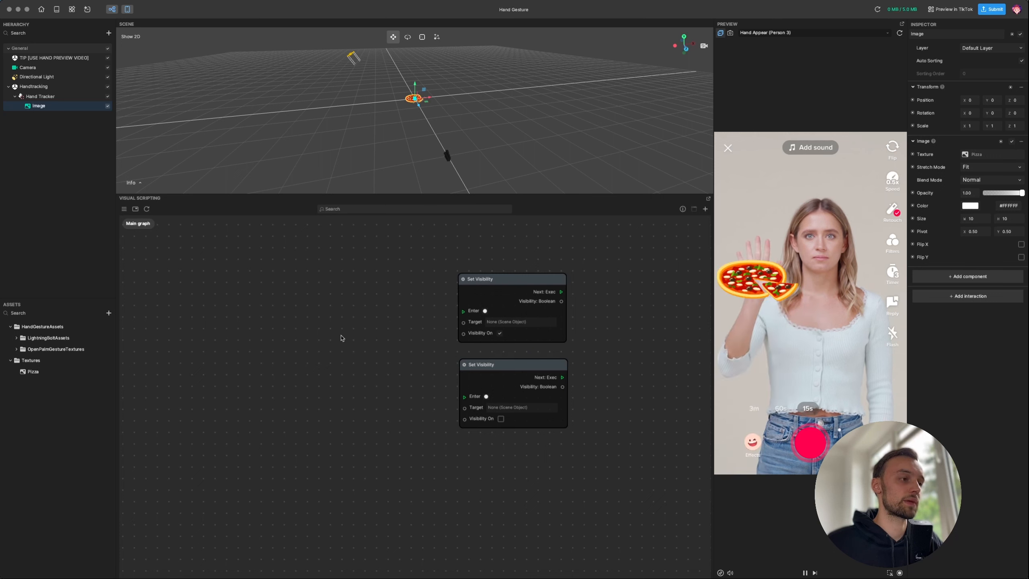
{"action": "right_click", "coordinate": [321, 340]}
{"action": "left_click", "coordinate": [329, 346]}
{"action": "type", "text": "gest"}
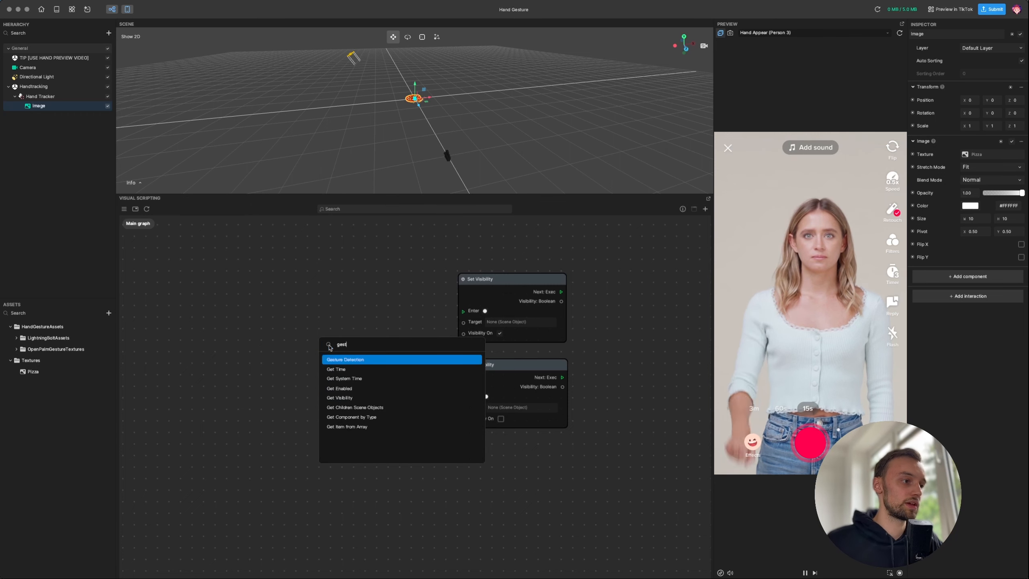
{"action": "left_click", "coordinate": [345, 360]}
{"action": "left_click_drag", "start_coordinate": [348, 341], "coordinate": [253, 306]}
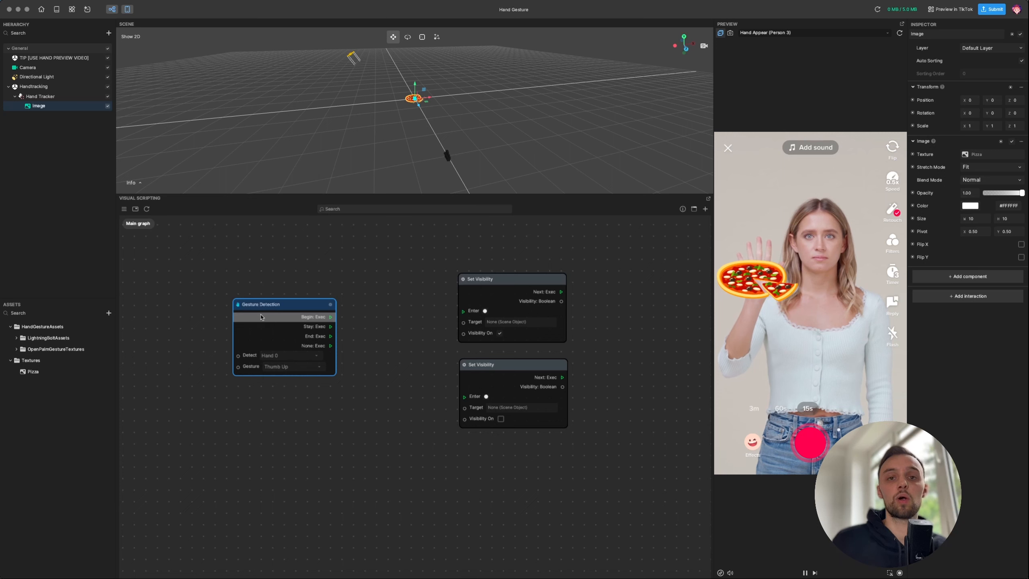
- Keep Hand 0 and set the detected gesture to Open Palm
{"action": "scroll", "coordinate": [261, 317], "scroll_direction": "up", "scroll_amount": 1}
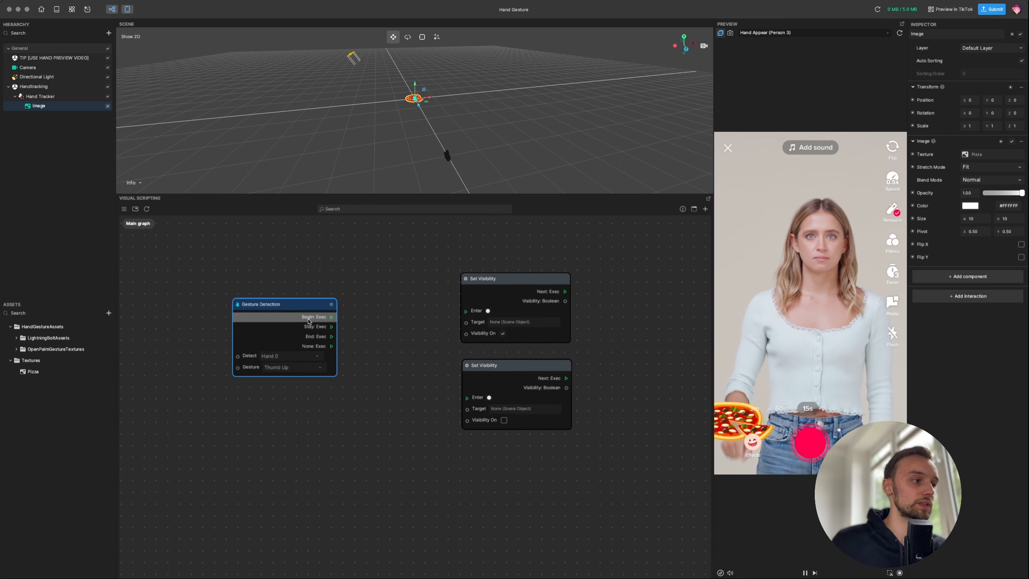
{"action": "left_click", "coordinate": [269, 359]}
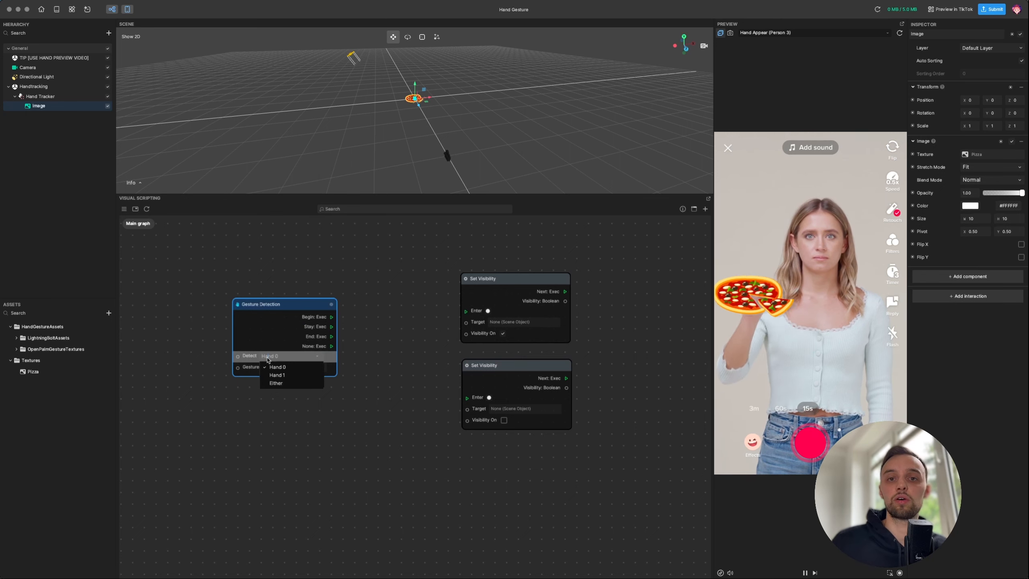
{"action": "left_click", "coordinate": [400, 321]}
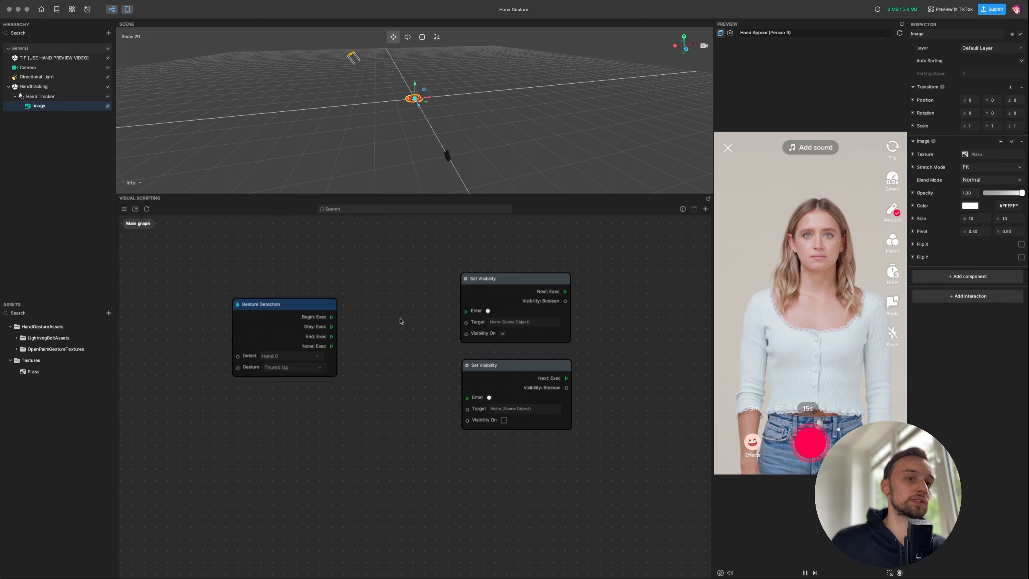
{"action": "left_click", "coordinate": [283, 368]}
{"action": "type", "text": "open"}
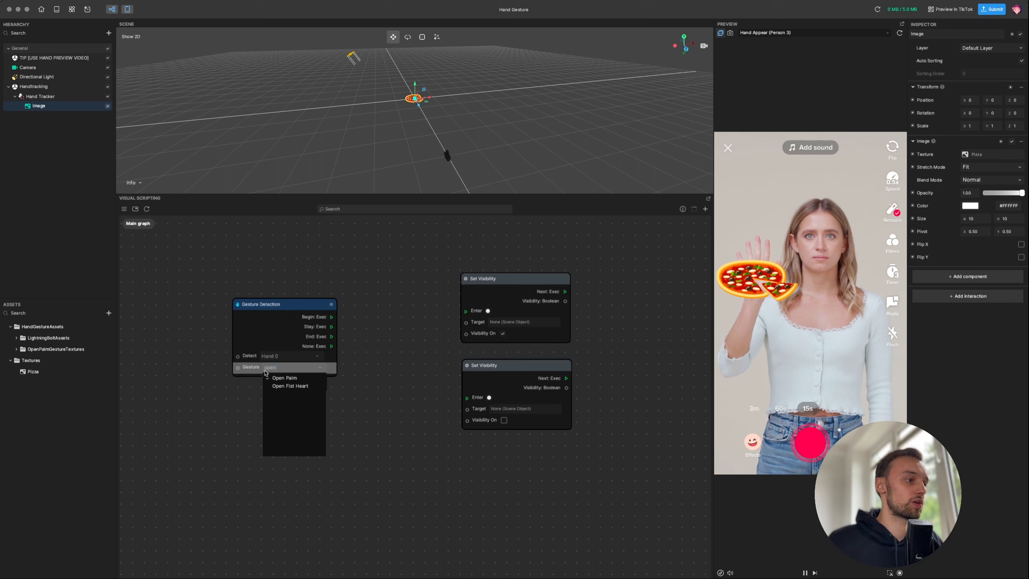
{"action": "left_click", "coordinate": [275, 377]}
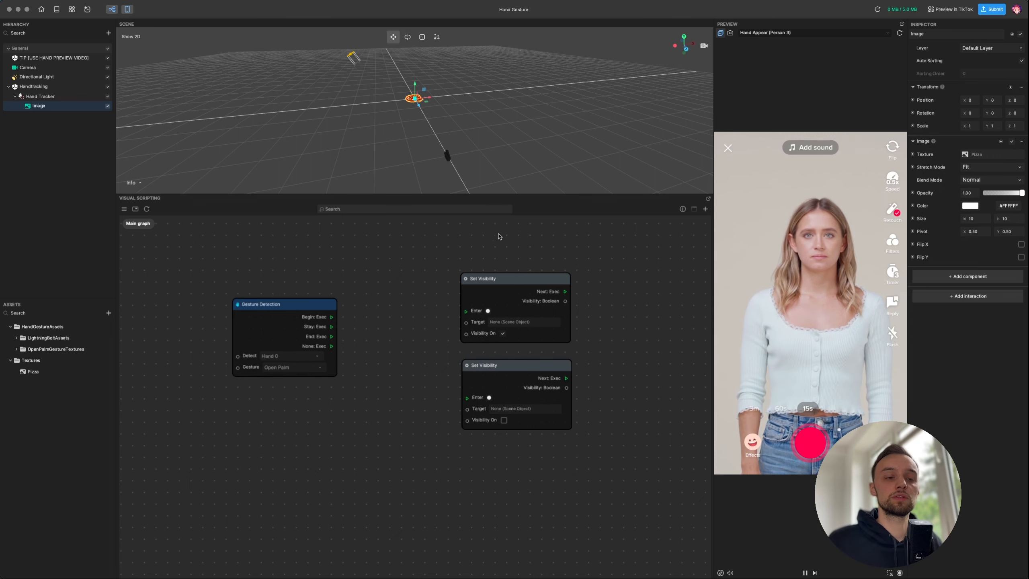
{"action": "left_click", "coordinate": [321, 368]}
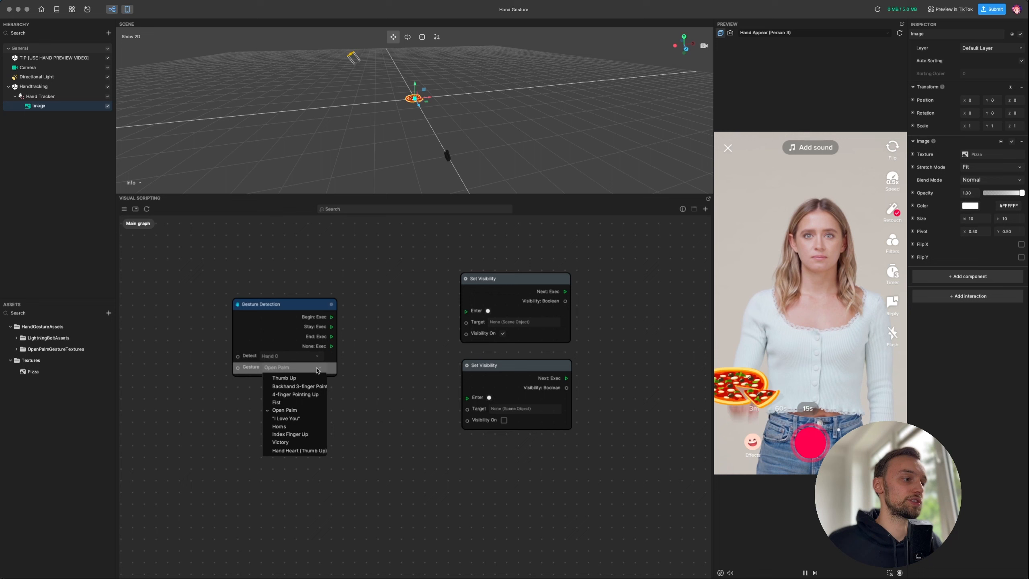
{"action": "left_click", "coordinate": [397, 351]}
{"action": "left_click", "coordinate": [779, 36]}
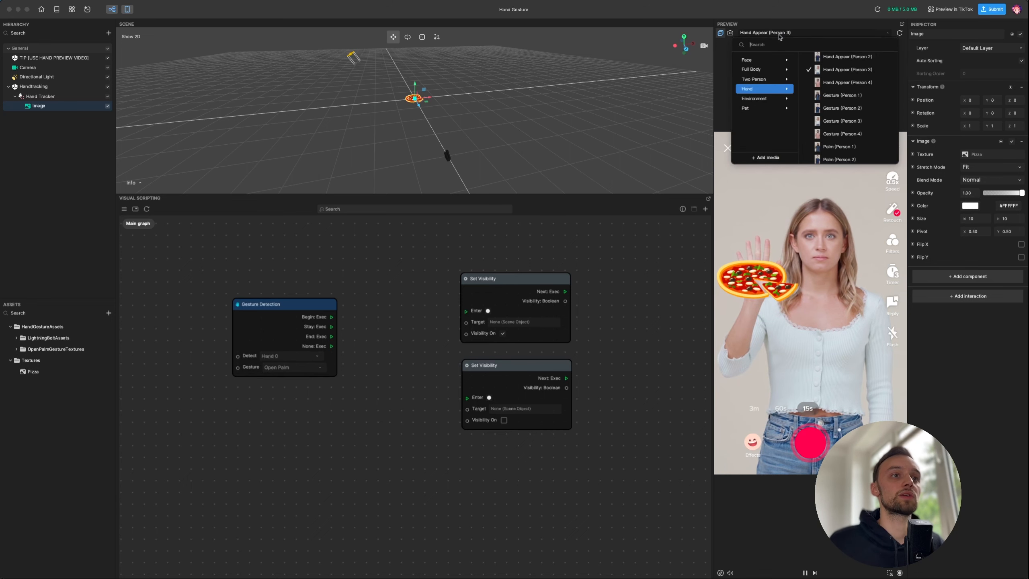
{"action": "scroll", "coordinate": [846, 90], "scroll_direction": "up", "scroll_amount": 3}
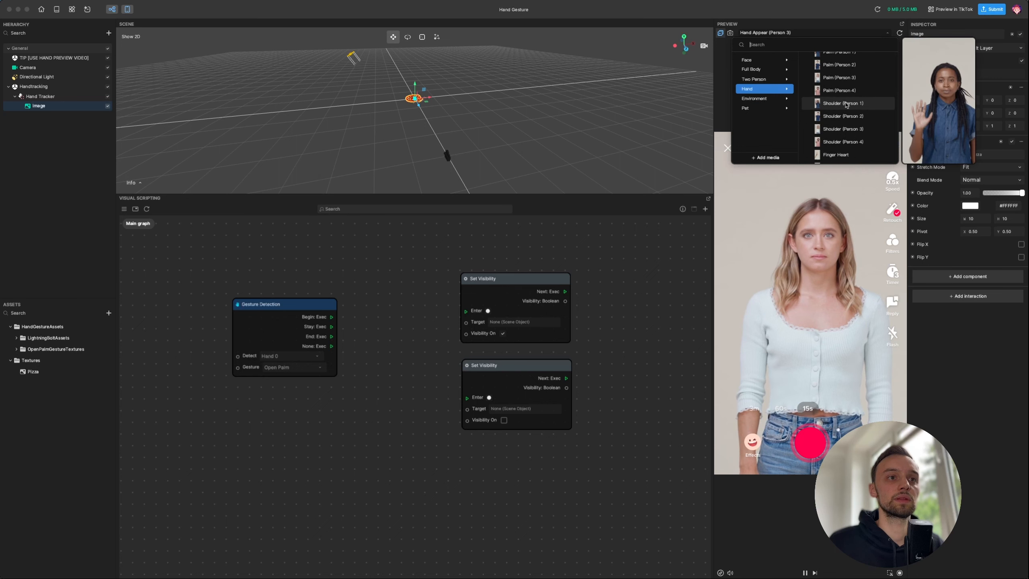
{"action": "scroll", "coordinate": [840, 113], "scroll_direction": "down", "scroll_amount": 3}
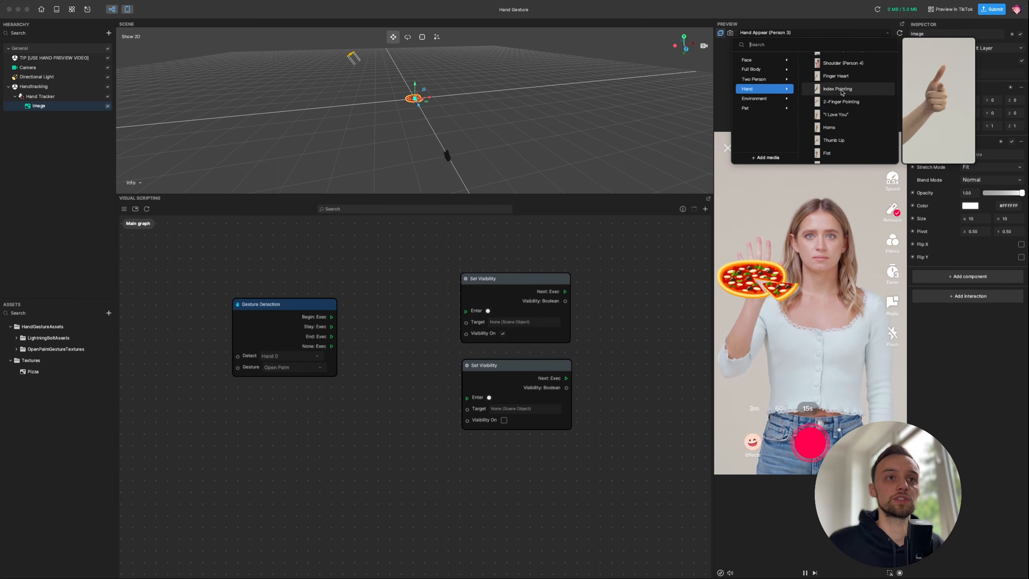
{"action": "left_click", "coordinate": [642, 265]}
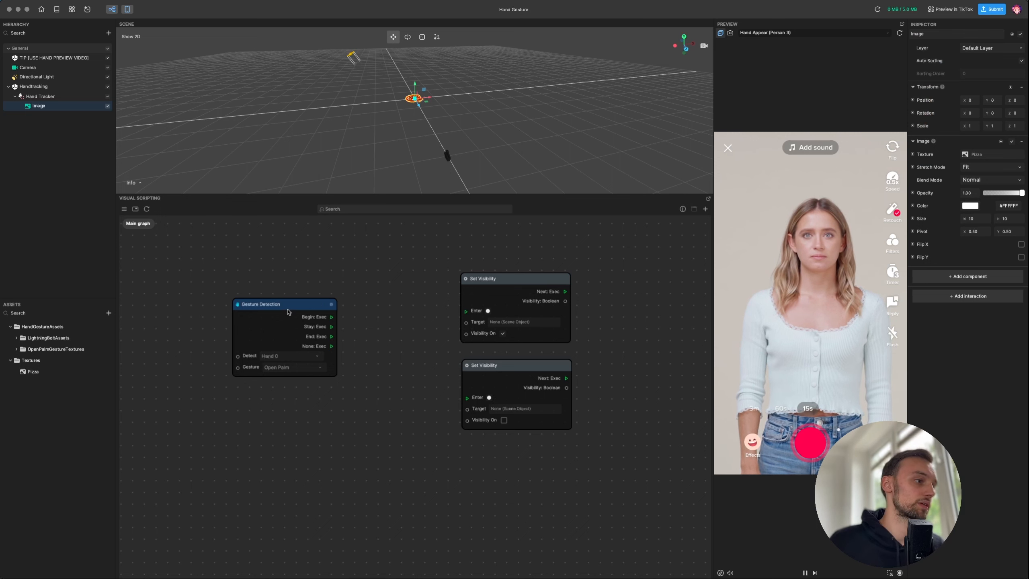
- Wire Gesture Detection Begin to the Visibility On node and End to the other Set Visibility
{"action": "left_click_drag", "start_coordinate": [288, 311], "coordinate": [278, 300]}
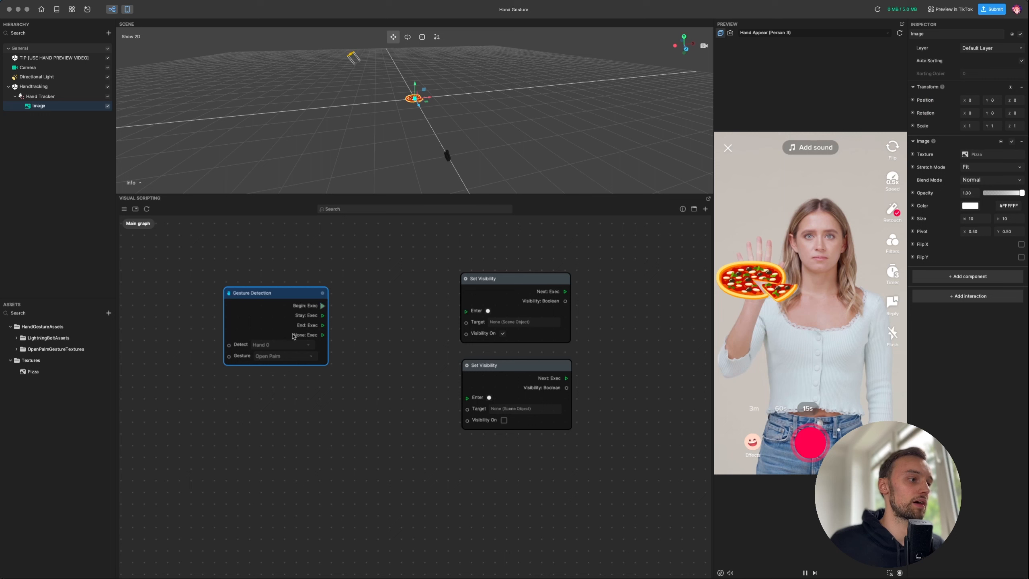
{"action": "left_click_drag", "start_coordinate": [323, 307], "coordinate": [464, 314]}
{"action": "left_click", "coordinate": [426, 303]}
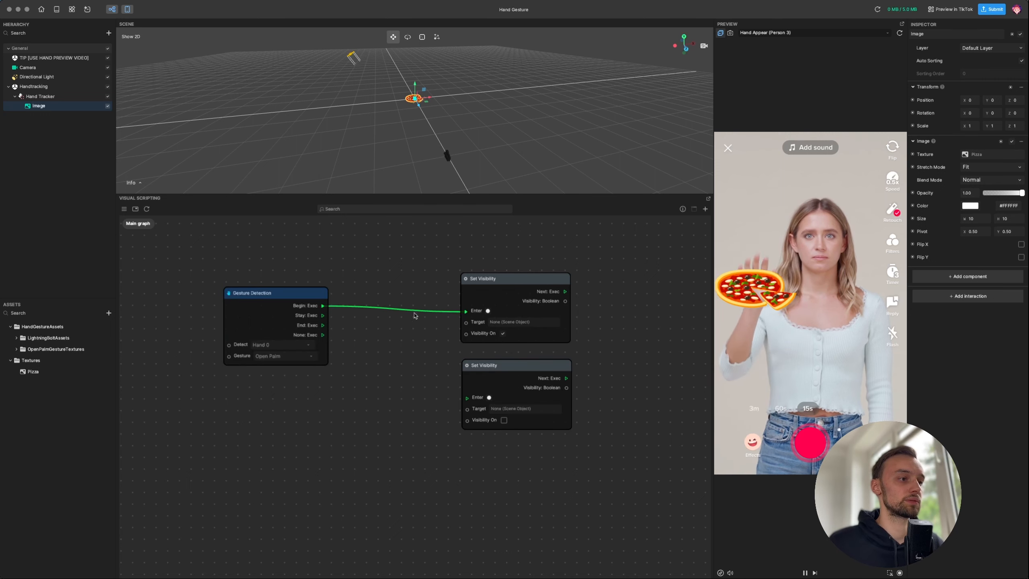
{"action": "left_click_drag", "start_coordinate": [495, 282], "coordinate": [489, 270]}
{"action": "left_click_drag", "start_coordinate": [499, 369], "coordinate": [494, 370]}
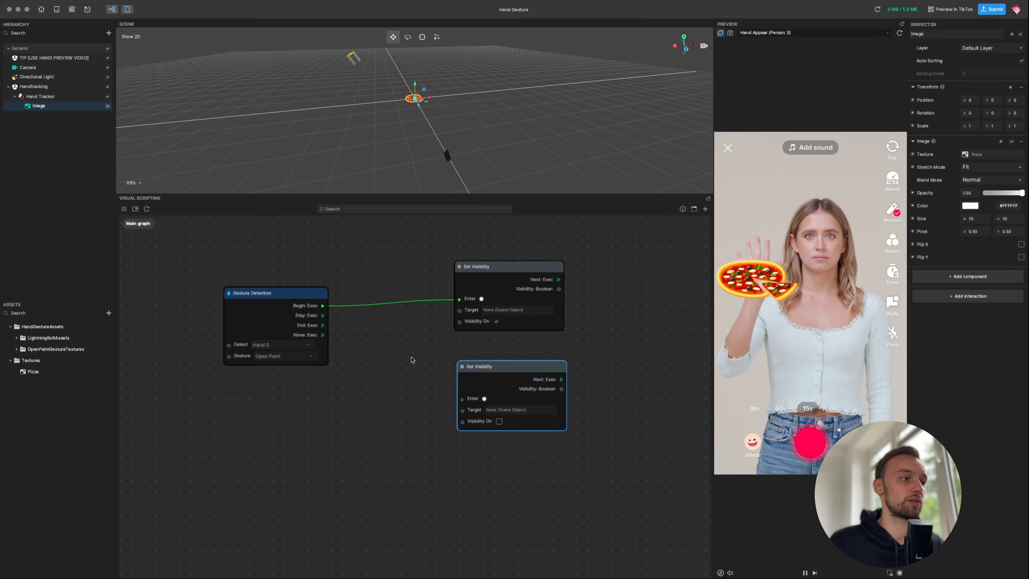
{"action": "left_click", "coordinate": [412, 358]}
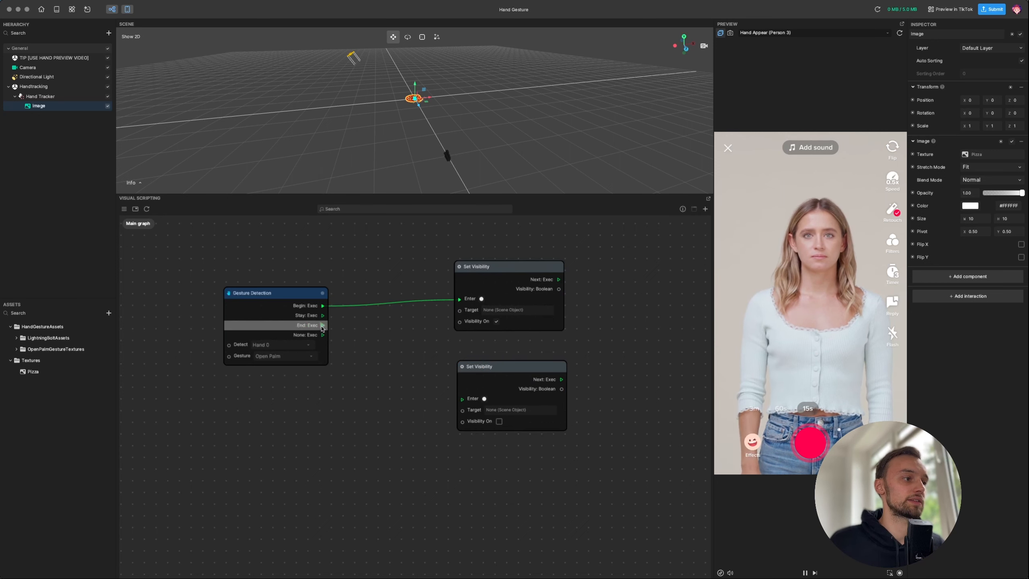
{"action": "left_click_drag", "start_coordinate": [323, 325], "coordinate": [461, 399]}
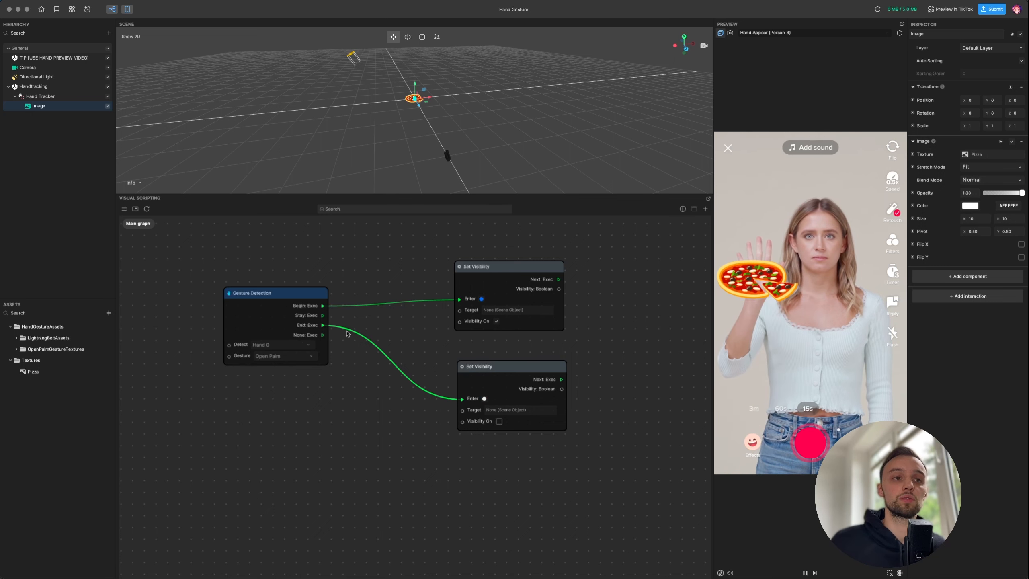
{"action": "left_click_drag", "start_coordinate": [295, 399], "coordinate": [326, 391]}
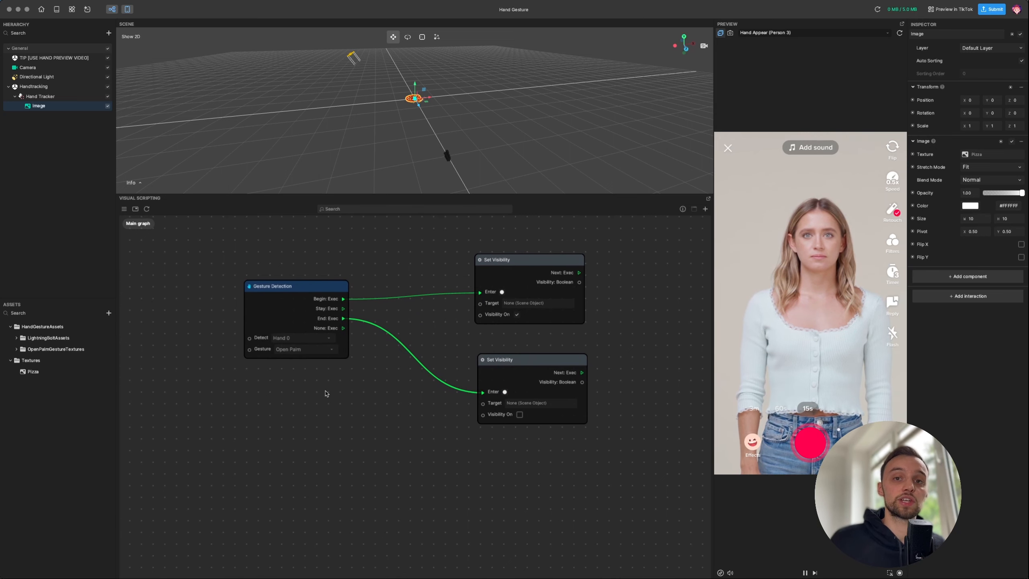
{"action": "left_click_drag", "start_coordinate": [320, 302], "coordinate": [325, 296]}
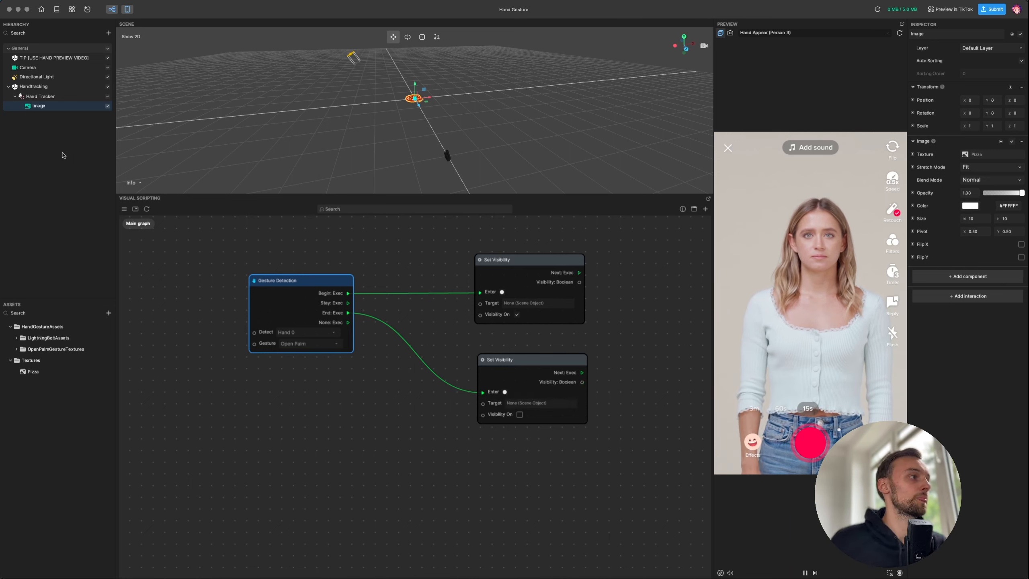
- Wire the Image object into the Set Visibility targets and set the gesture to 2-finger Pointing
{"action": "left_click_drag", "start_coordinate": [124, 163], "coordinate": [480, 303]}
{"action": "left_click_drag", "start_coordinate": [323, 388], "coordinate": [482, 403]}
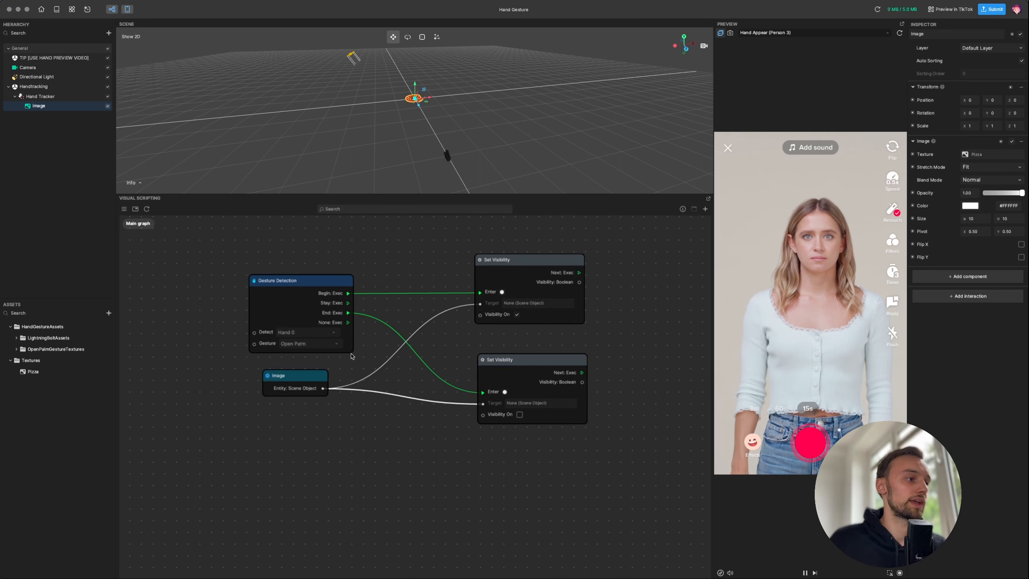
{"action": "left_click", "coordinate": [336, 343]}
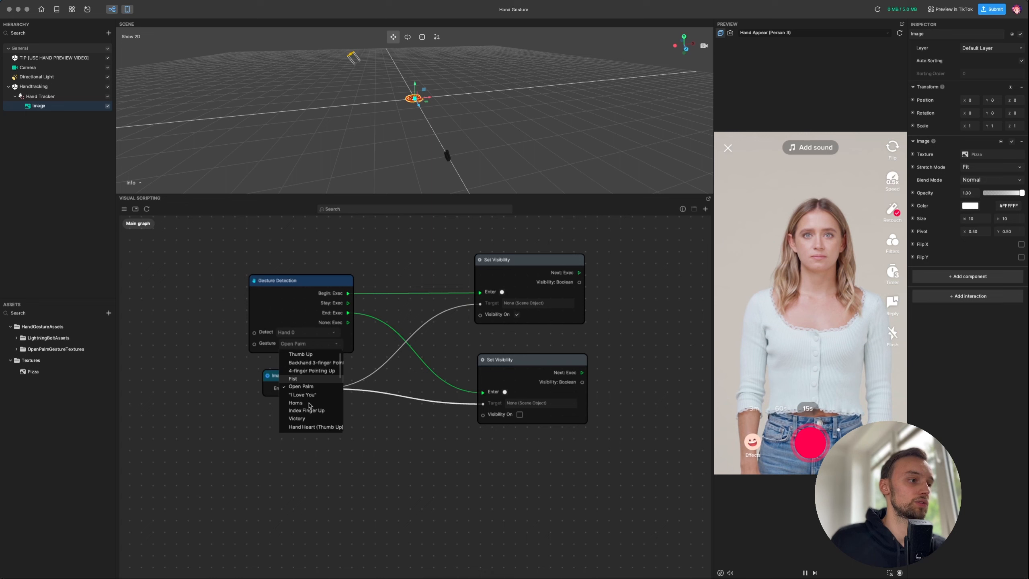
{"action": "scroll", "coordinate": [308, 405], "scroll_direction": "down", "scroll_amount": 3}
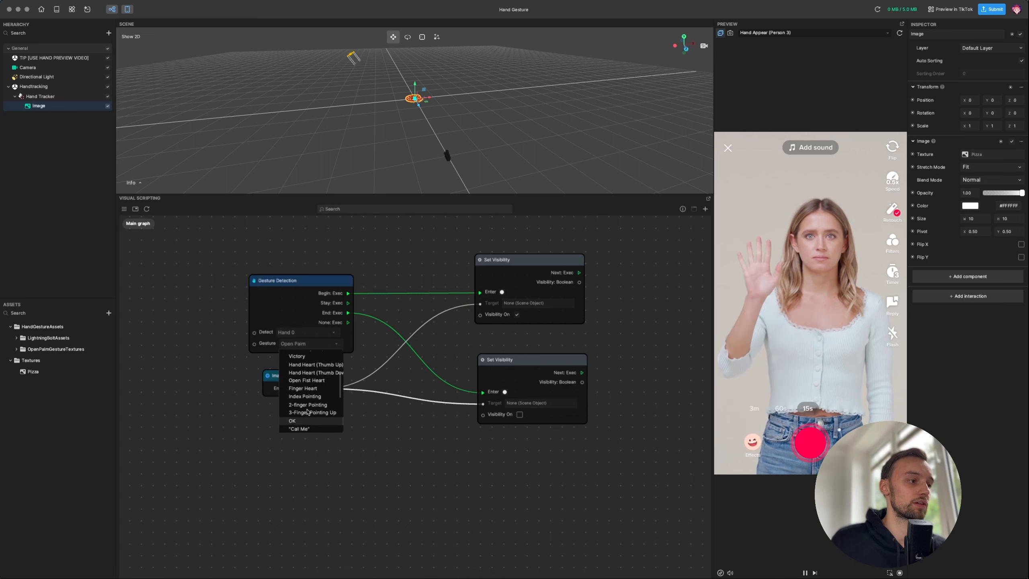
{"action": "left_click", "coordinate": [307, 405]}
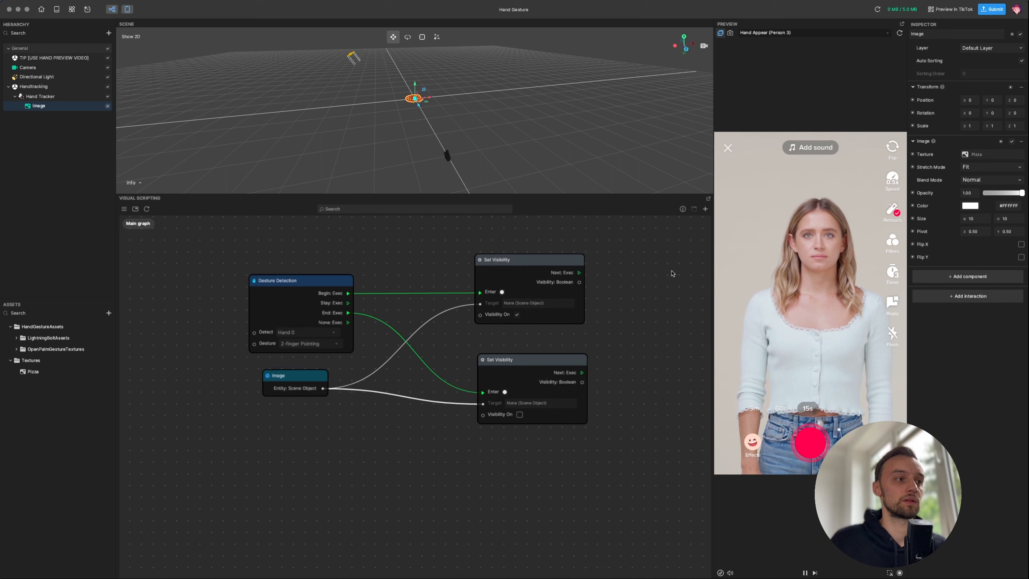
- Connect Gesture Detection's None output to the lower Set Visibility and reposition the Gesture Detection and Image nodes
{"action": "left_click_drag", "start_coordinate": [348, 322], "coordinate": [482, 392]}
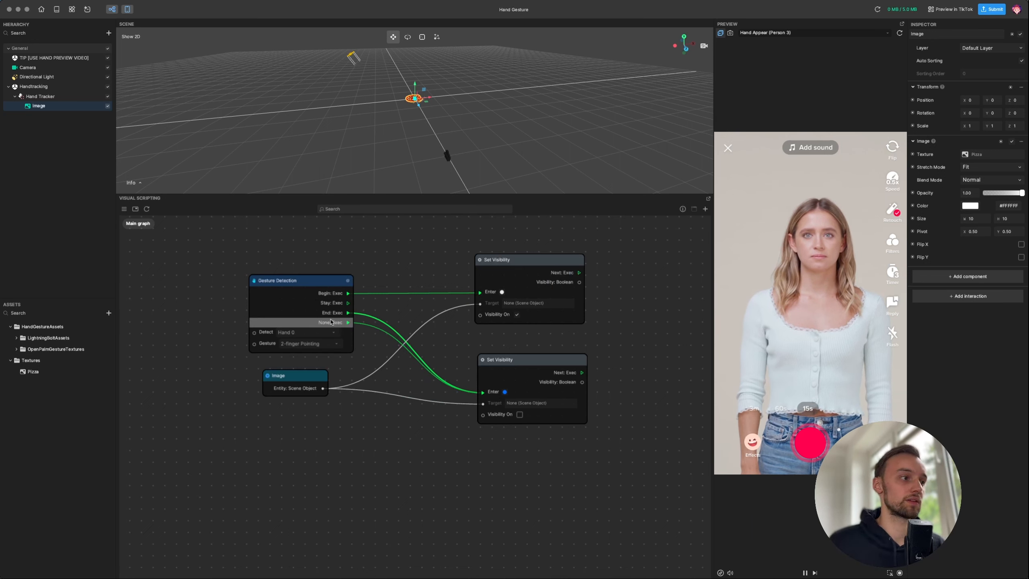
{"action": "left_click_drag", "start_coordinate": [304, 283], "coordinate": [312, 275]}
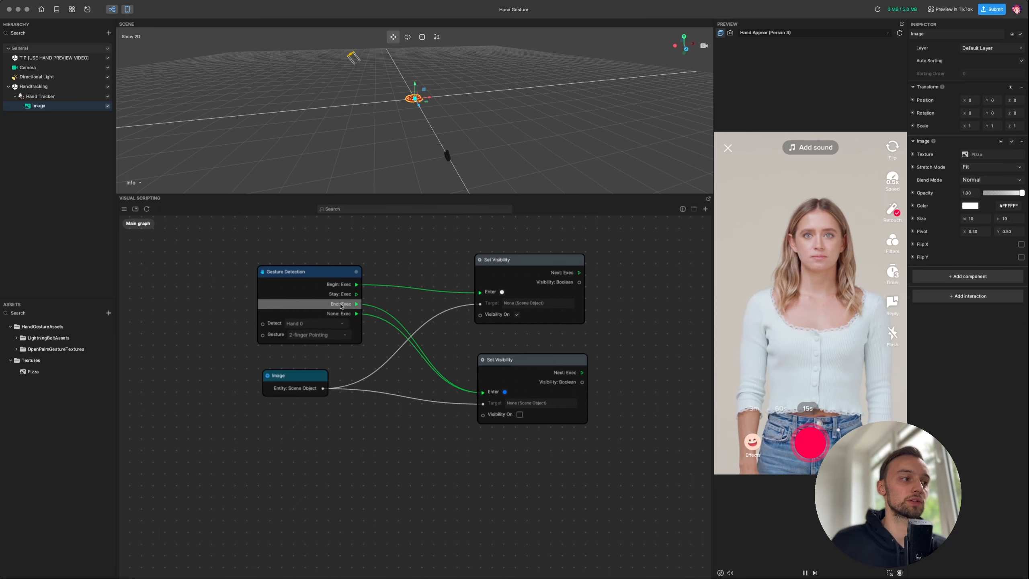
{"action": "left_click_drag", "start_coordinate": [304, 273], "coordinate": [316, 256]}
{"action": "left_click_drag", "start_coordinate": [294, 374], "coordinate": [300, 351]}
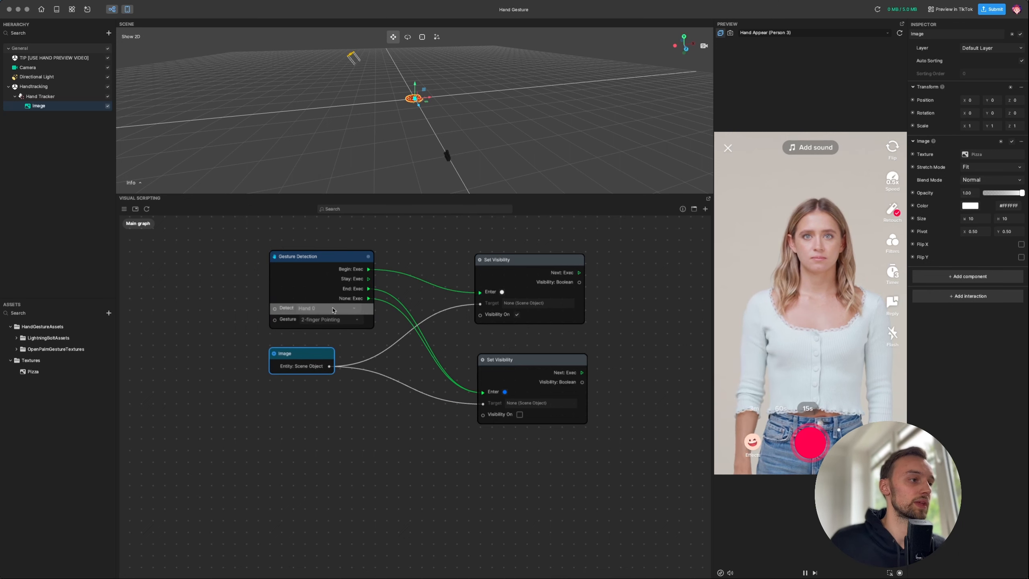
{"action": "left_click", "coordinate": [341, 321]}
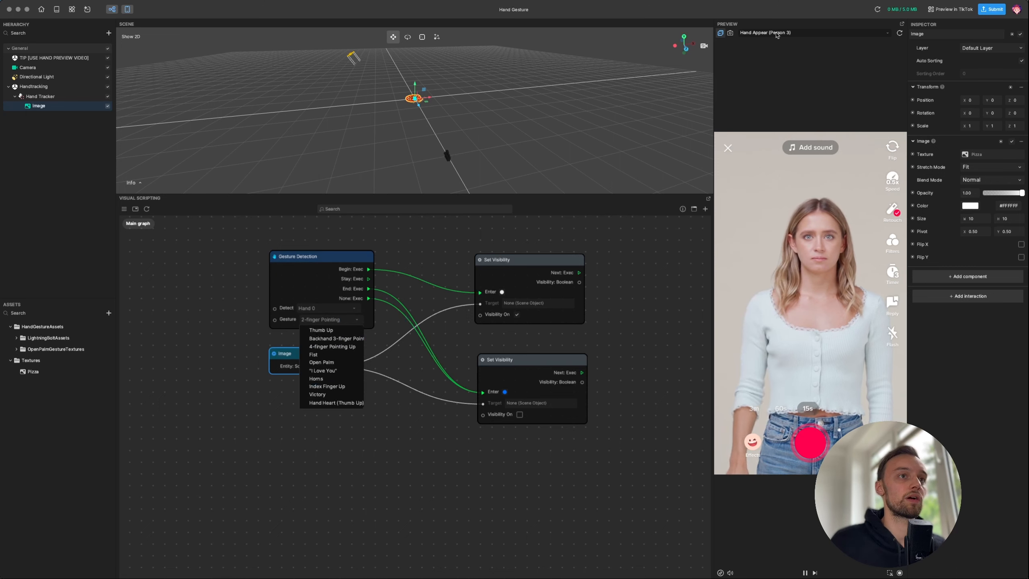
- Switch the preview video to the Hand OK clip
{"action": "left_click", "coordinate": [814, 32]}
{"action": "scroll", "coordinate": [830, 146], "scroll_direction": "down", "scroll_amount": 1}
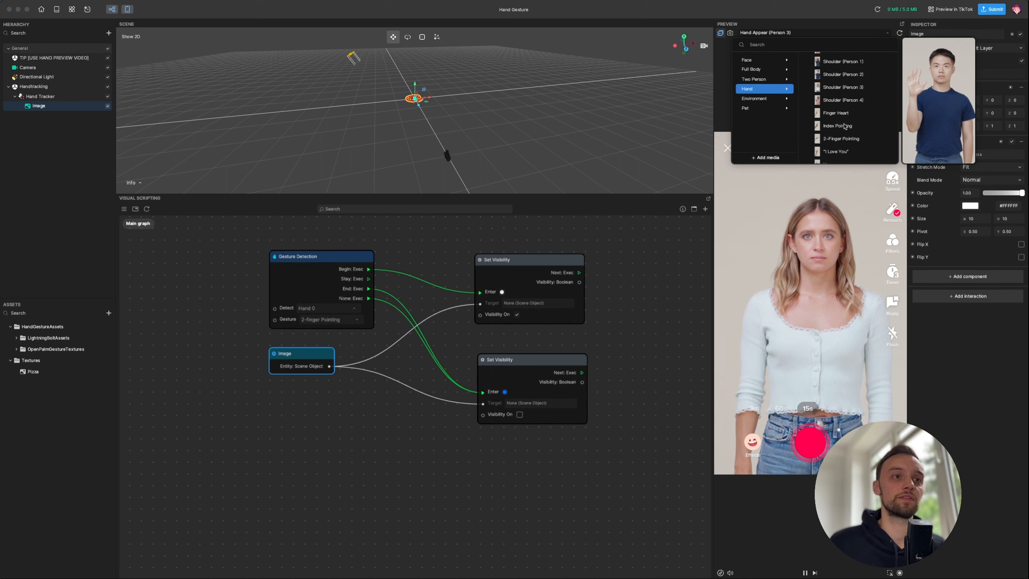
{"action": "scroll", "coordinate": [834, 141], "scroll_direction": "down", "scroll_amount": 5}
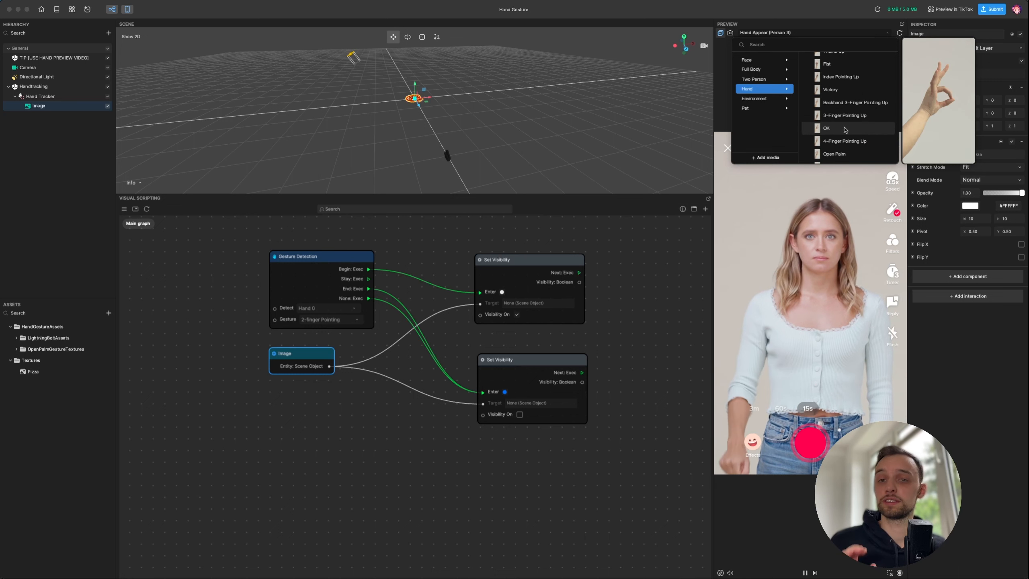
{"action": "left_click", "coordinate": [845, 129]}
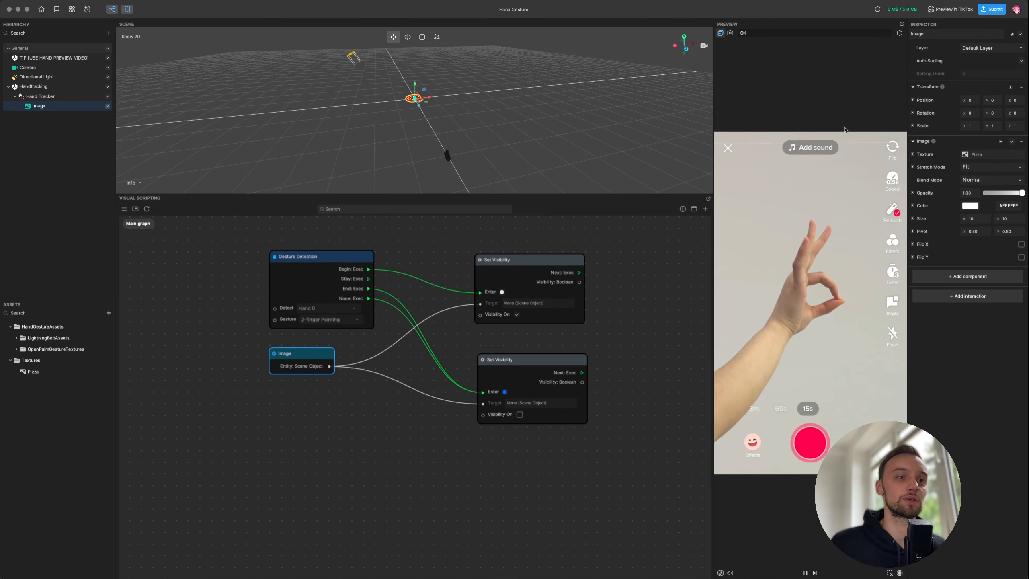
- Set the Gesture Detection node to detect the OK gesture
{"action": "scroll", "coordinate": [370, 253], "scroll_direction": "left", "scroll_amount": 2}
{"action": "left_click_drag", "start_coordinate": [368, 252], "coordinate": [369, 249]}
{"action": "left_click_drag", "start_coordinate": [379, 351], "coordinate": [388, 345]}
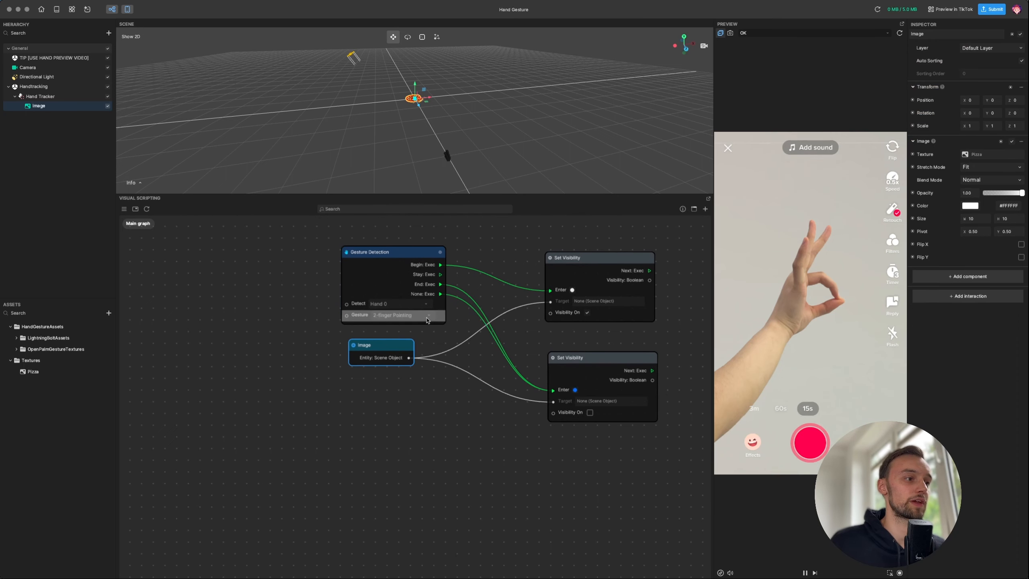
{"action": "left_click", "coordinate": [426, 316]}
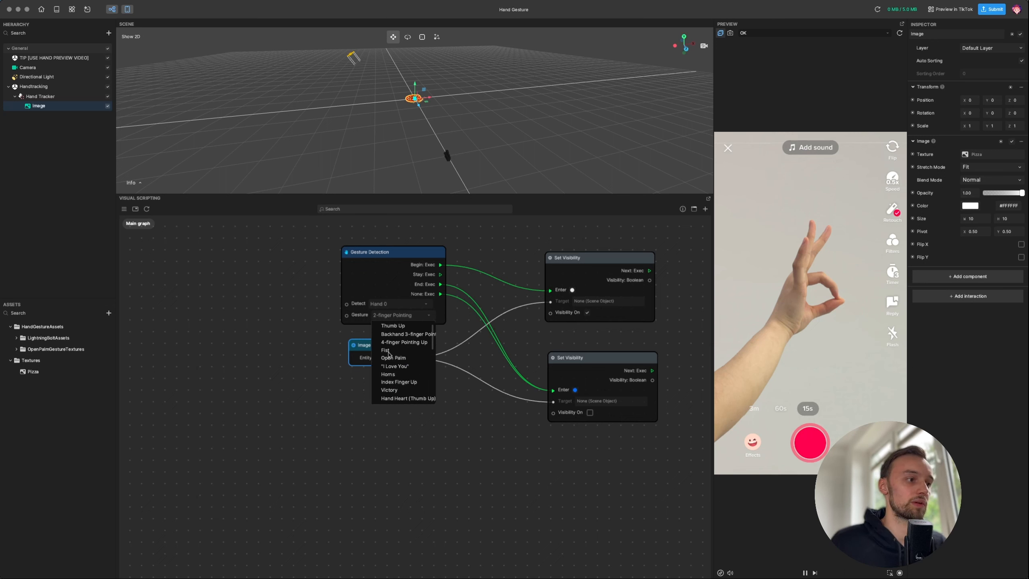
{"action": "left_click", "coordinate": [403, 316]}
{"action": "left_click_drag", "start_coordinate": [413, 316], "coordinate": [361, 315]}
{"action": "type", "text": "ok"}
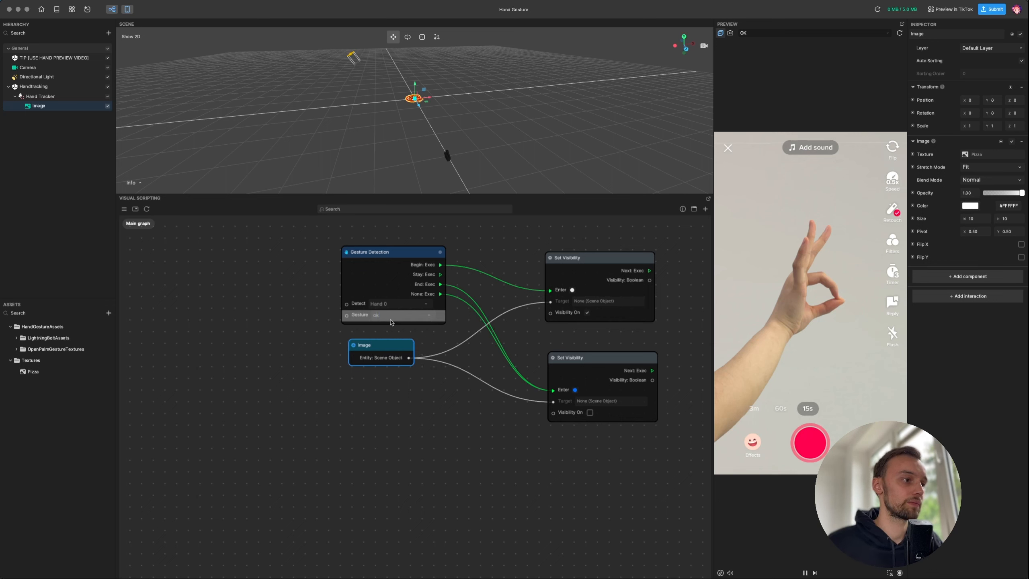
{"action": "left_click", "coordinate": [395, 318]}
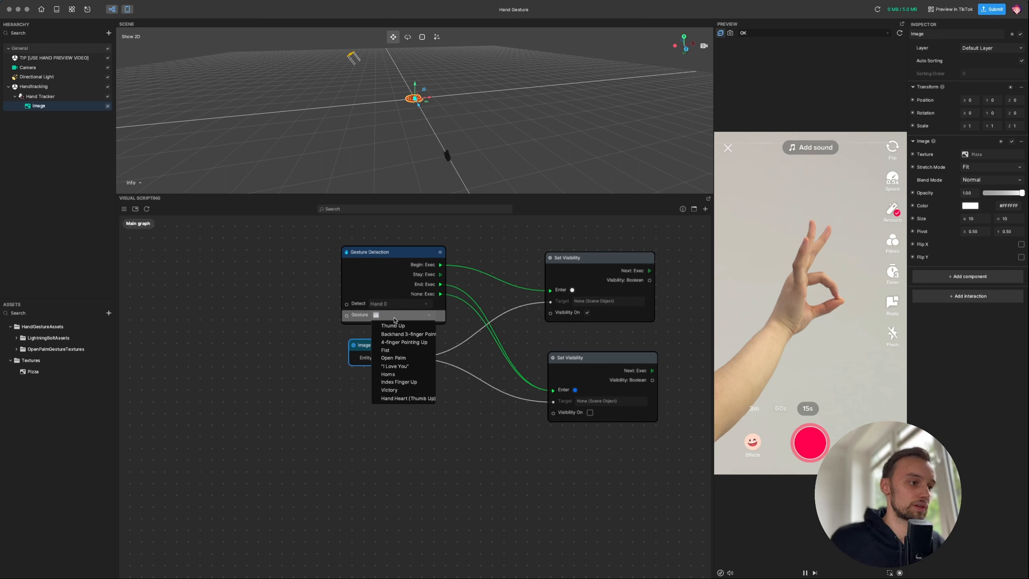
{"action": "type", "text": "o"}
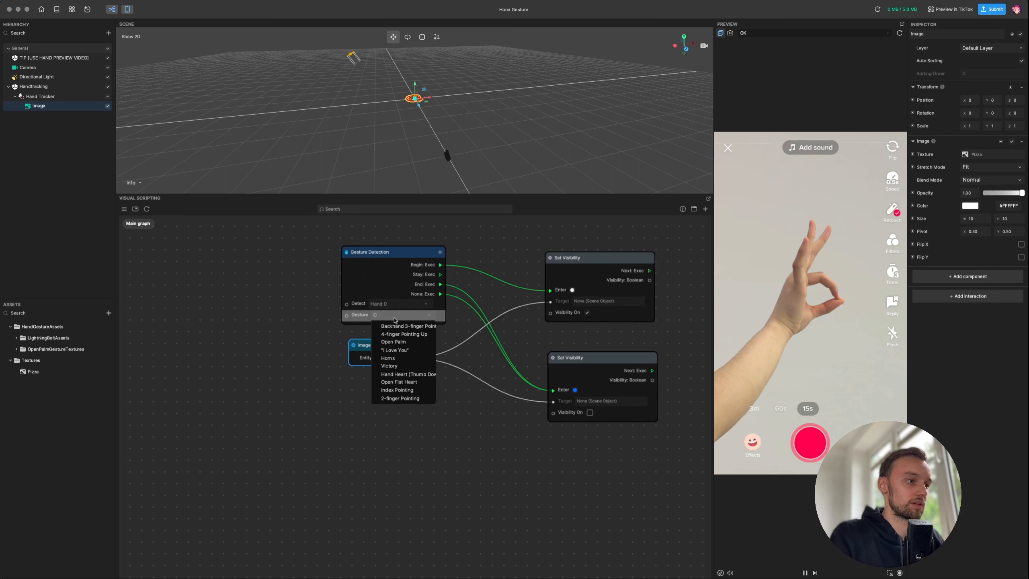
{"action": "type", "text": "k"}
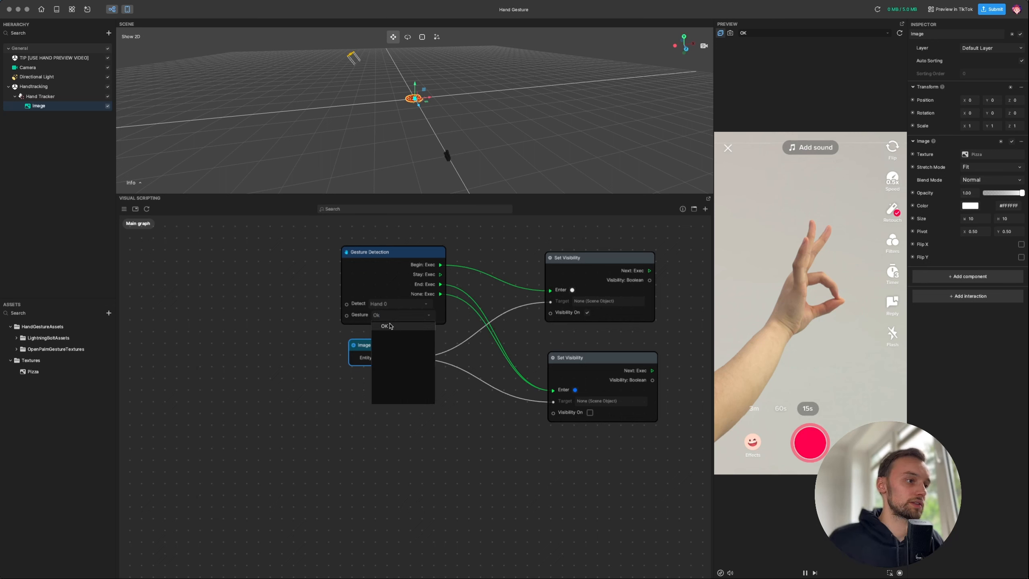
{"action": "left_click", "coordinate": [385, 326]}
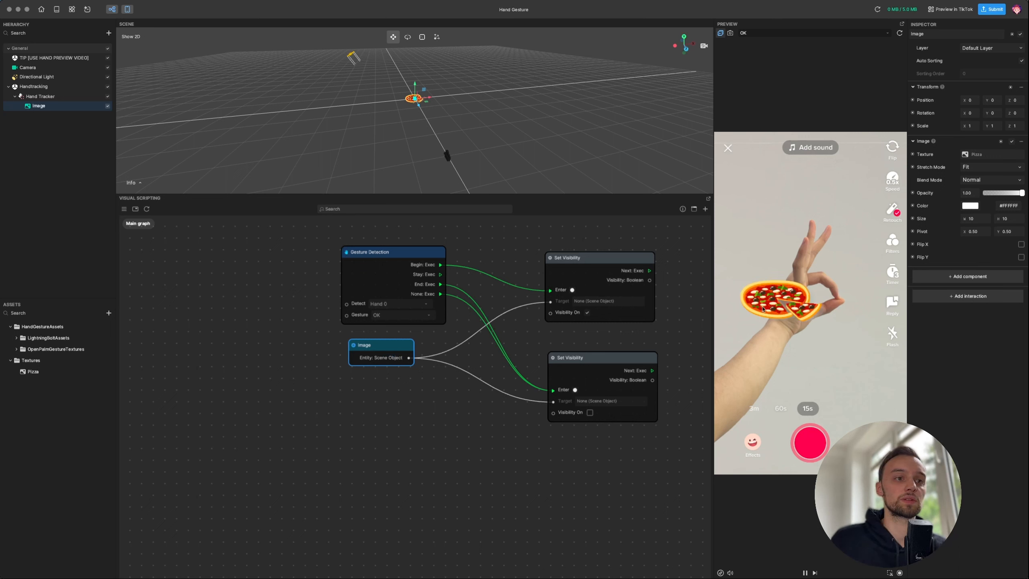
- Enable Rotate Axis Z on the Hand Tracker so the pizza rotates with the hand
{"action": "left_click_drag", "start_coordinate": [372, 343], "coordinate": [362, 343]}
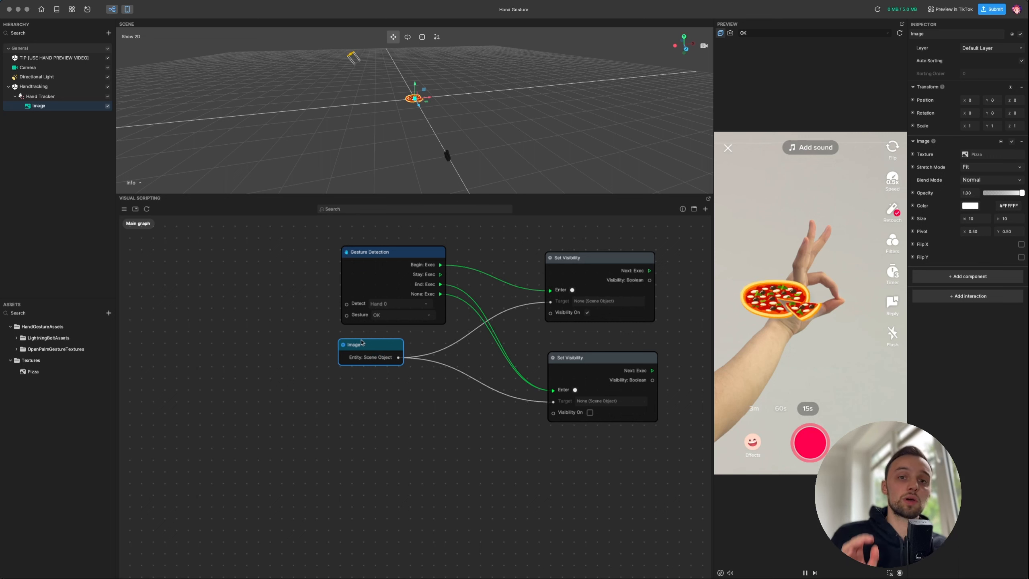
{"action": "scroll", "coordinate": [365, 342], "scroll_direction": "down", "scroll_amount": 3}
{"action": "left_click", "coordinate": [419, 420]}
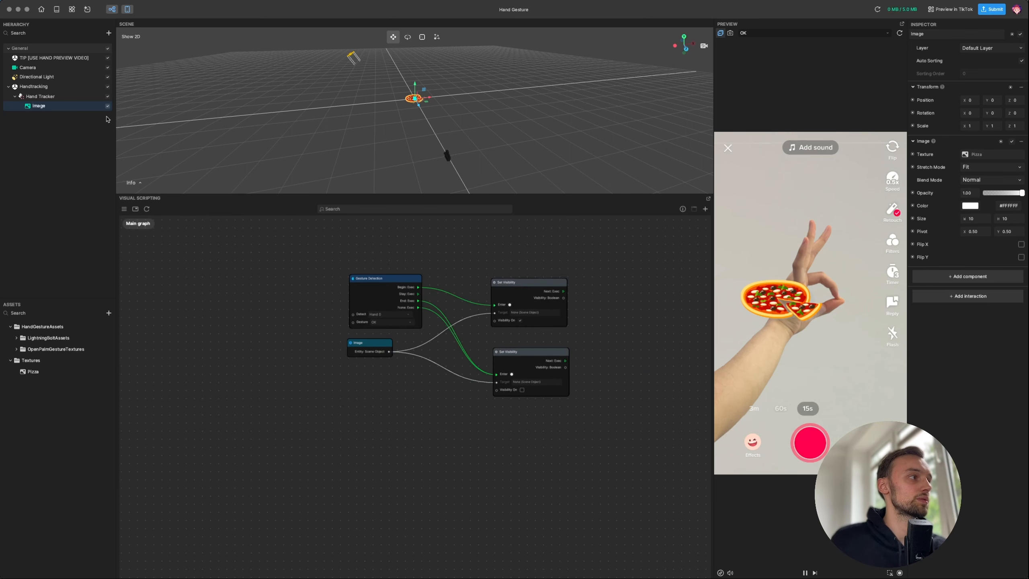
{"action": "left_click", "coordinate": [78, 99]}
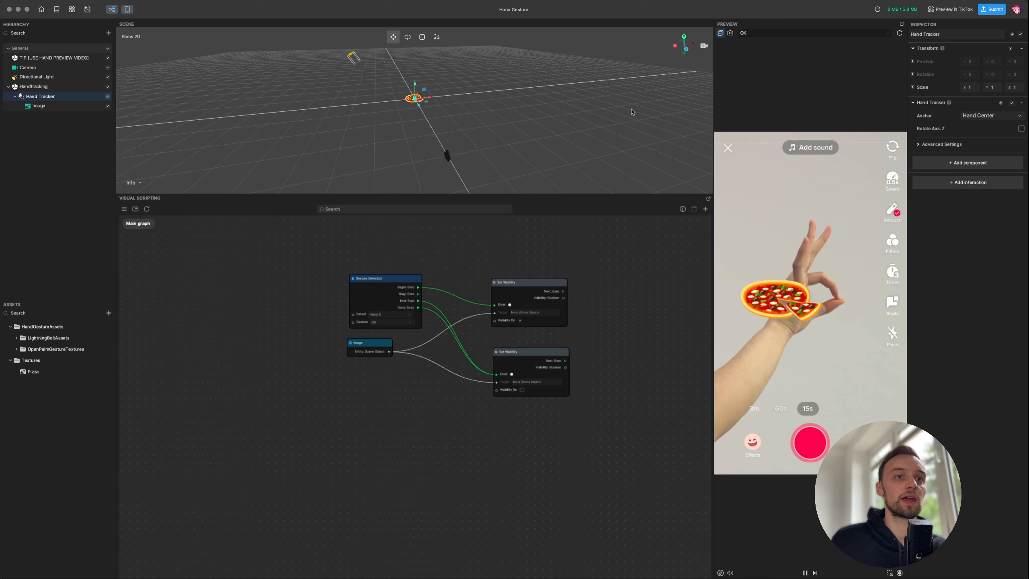
{"action": "left_click", "coordinate": [1021, 129]}
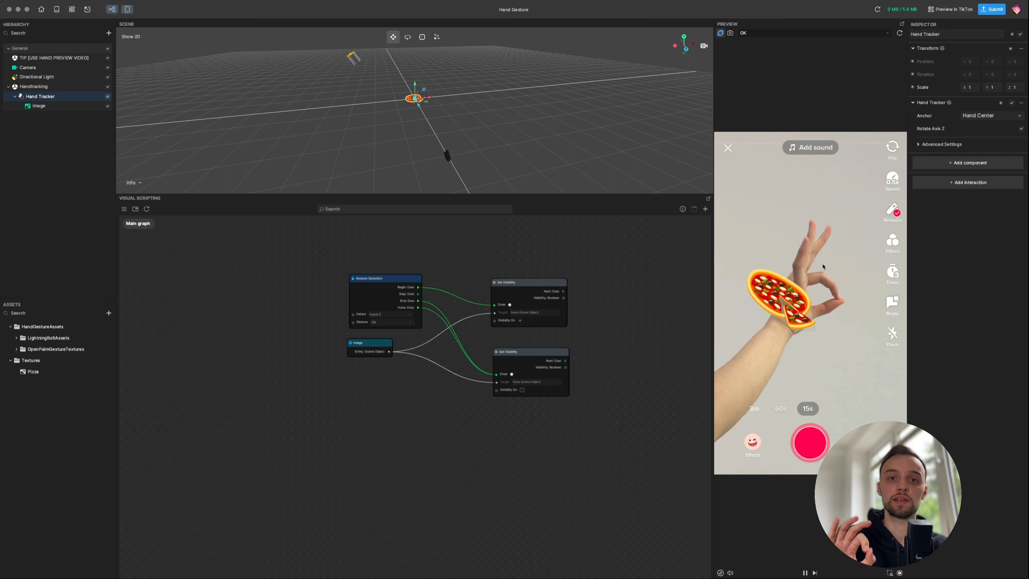
- Move all four graph nodes left and up
{"action": "left_click_drag", "start_coordinate": [238, 252], "coordinate": [612, 440]}
{"action": "left_click_drag", "start_coordinate": [516, 285], "coordinate": [467, 274]}
{"action": "left_click", "coordinate": [575, 272]}
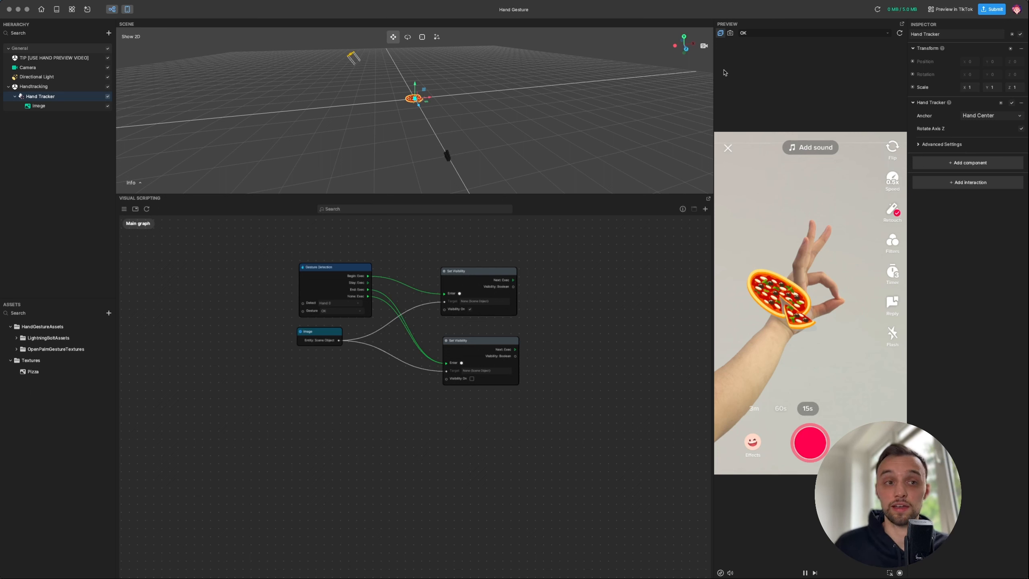
- Duplicate the four gesture nodes and place the copy below the original graph
{"action": "left_click_drag", "start_coordinate": [210, 256], "coordinate": [517, 443]}
{"action": "left_click_drag", "start_coordinate": [451, 271], "coordinate": [447, 263]}
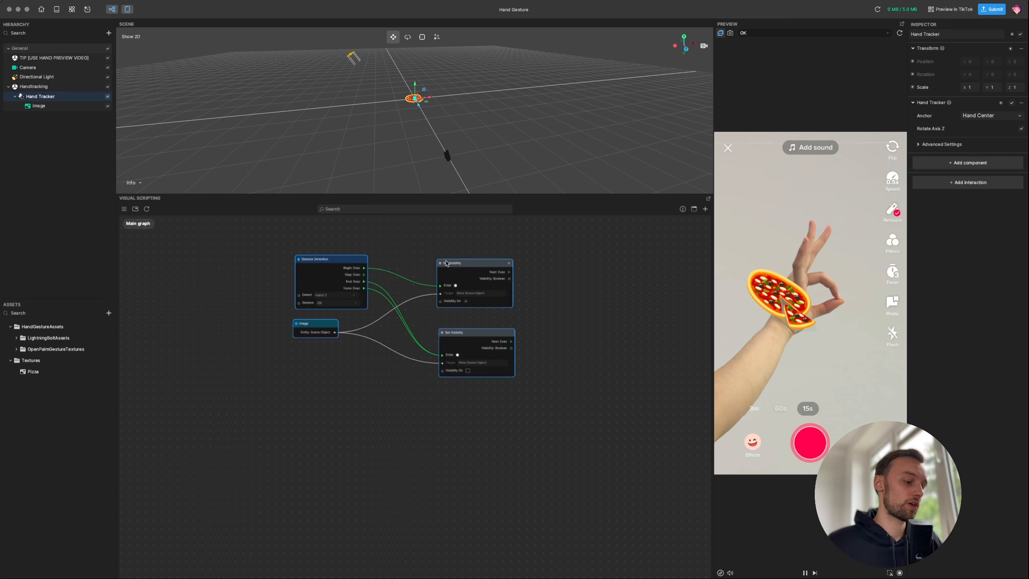
{"action": "key", "text": "super+v"}
{"action": "left_click_drag", "start_coordinate": [511, 281], "coordinate": [360, 458]}
{"action": "left_click", "coordinate": [239, 317]}
- Wrap the upper four nodes in a comment box titled 'Food on OK'
{"action": "left_click_drag", "start_coordinate": [314, 280], "coordinate": [565, 414]}
{"action": "left_click_drag", "start_coordinate": [338, 267], "coordinate": [329, 263]}
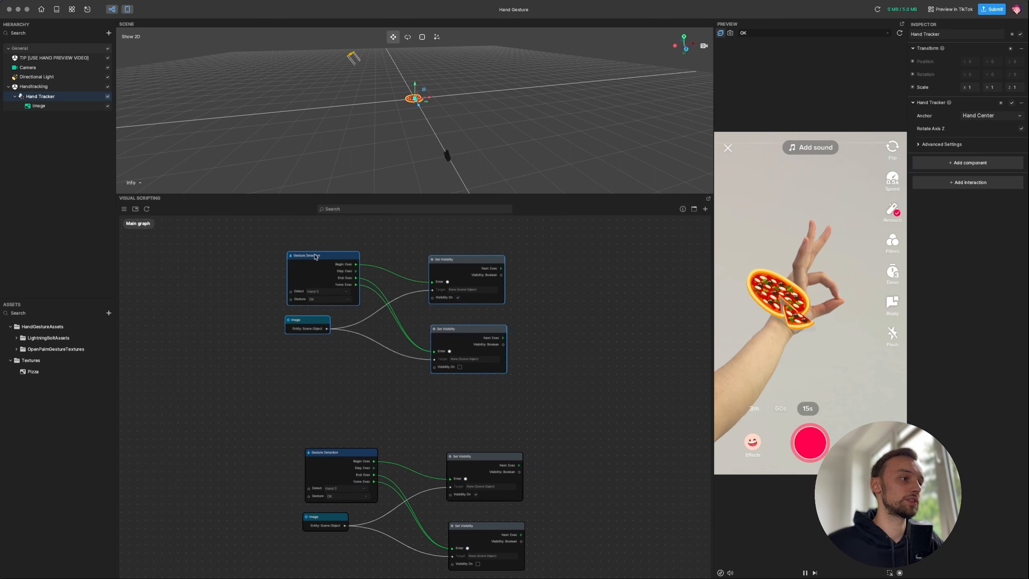
{"action": "left_click", "coordinate": [696, 211]}
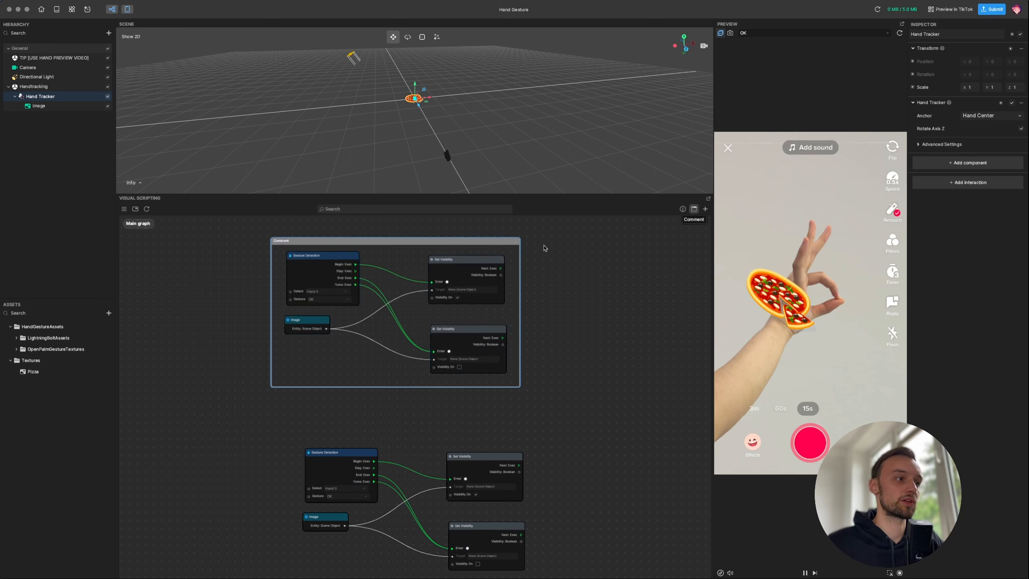
{"action": "left_click", "coordinate": [281, 245]}
{"action": "double_click", "coordinate": [278, 242]}
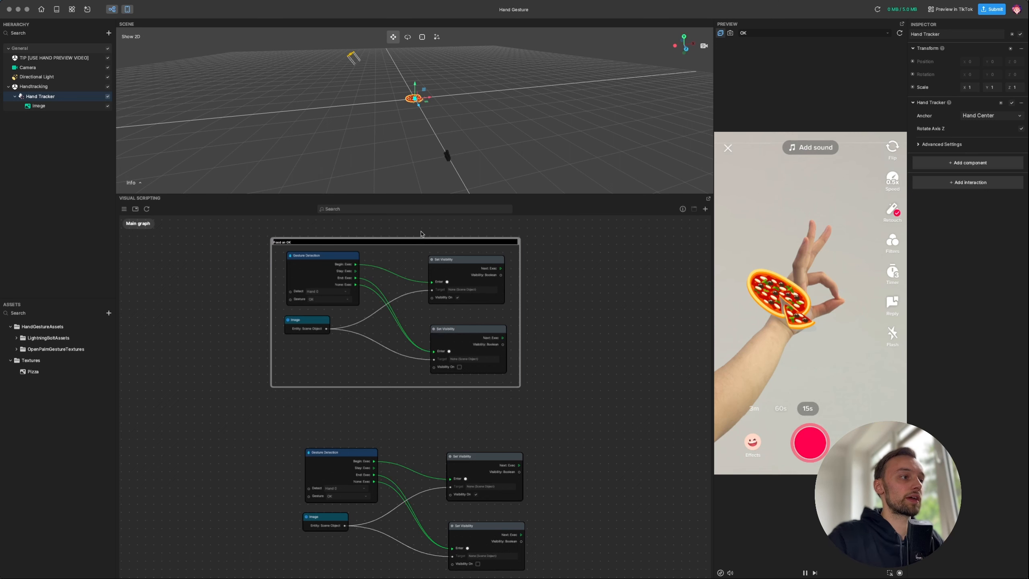
{"action": "key", "text": "Return"}
{"action": "scroll", "coordinate": [291, 246], "scroll_direction": "up", "scroll_amount": 3}
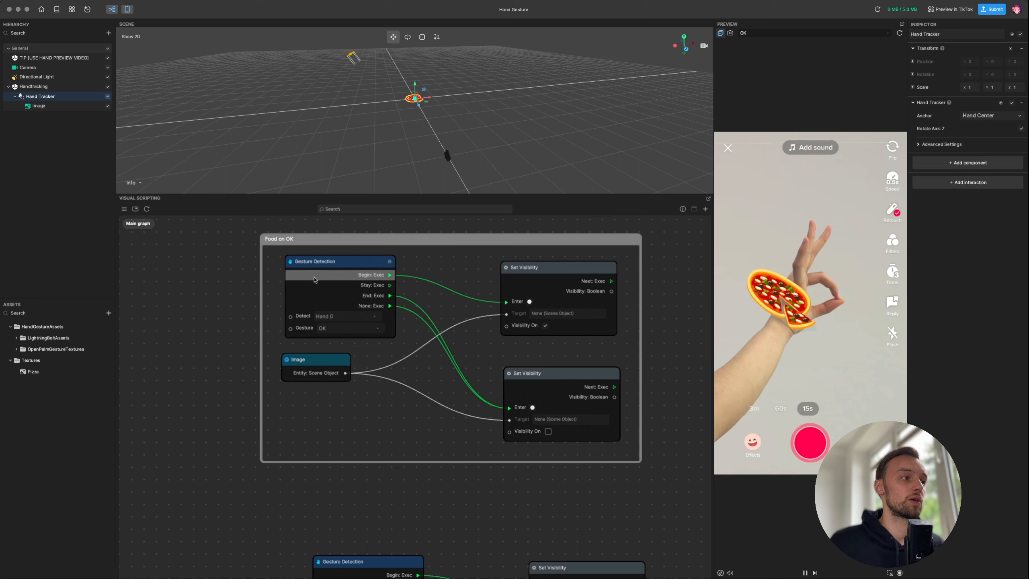
- Move the copied four nodes up beneath the Food on OK box
{"action": "left_click_drag", "start_coordinate": [317, 266], "coordinate": [306, 262]}
{"action": "middle_click_drag", "start_coordinate": [369, 480], "coordinate": [344, 317]}
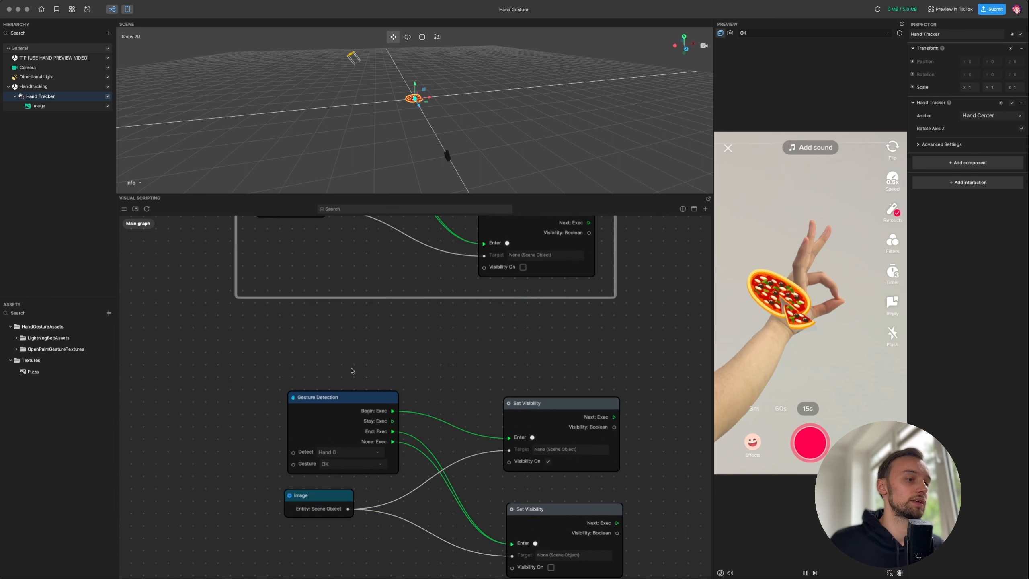
{"action": "left_click_drag", "start_coordinate": [232, 357], "coordinate": [523, 509]}
{"action": "left_click_drag", "start_coordinate": [561, 409], "coordinate": [516, 359]}
{"action": "left_click", "coordinate": [182, 333]}
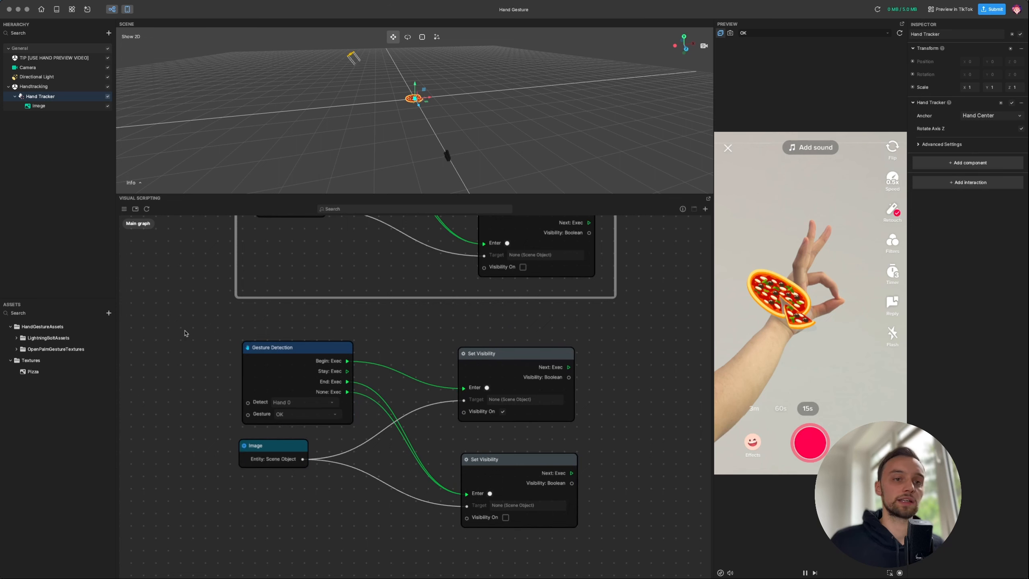
- Import Asset 1.png from Finder into the project's Textures assets
{"action": "mouse_move", "coordinate": [165, 575]}
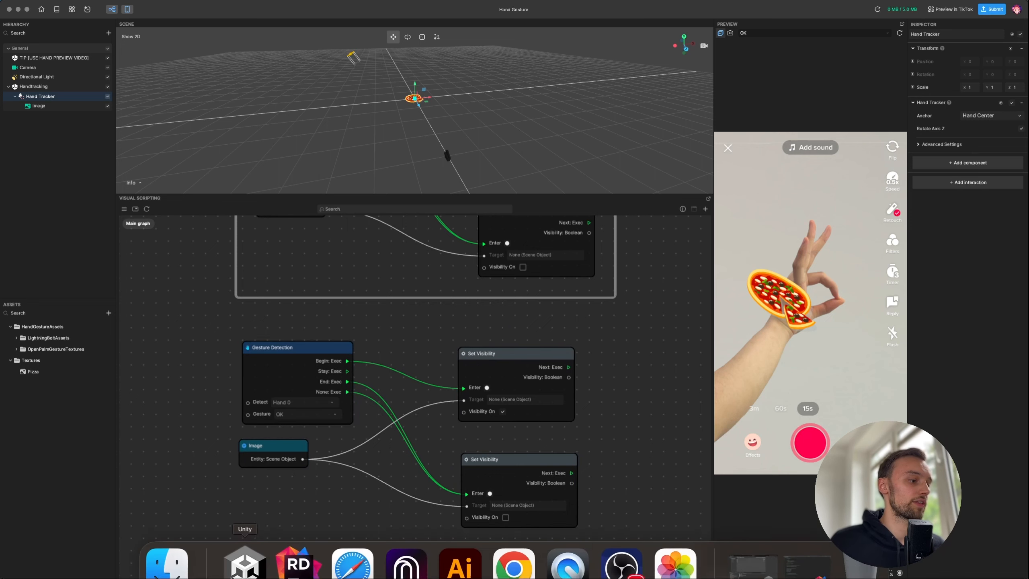
{"action": "left_click", "coordinate": [165, 546]}
{"action": "left_click_drag", "start_coordinate": [94, 70], "coordinate": [351, 86]}
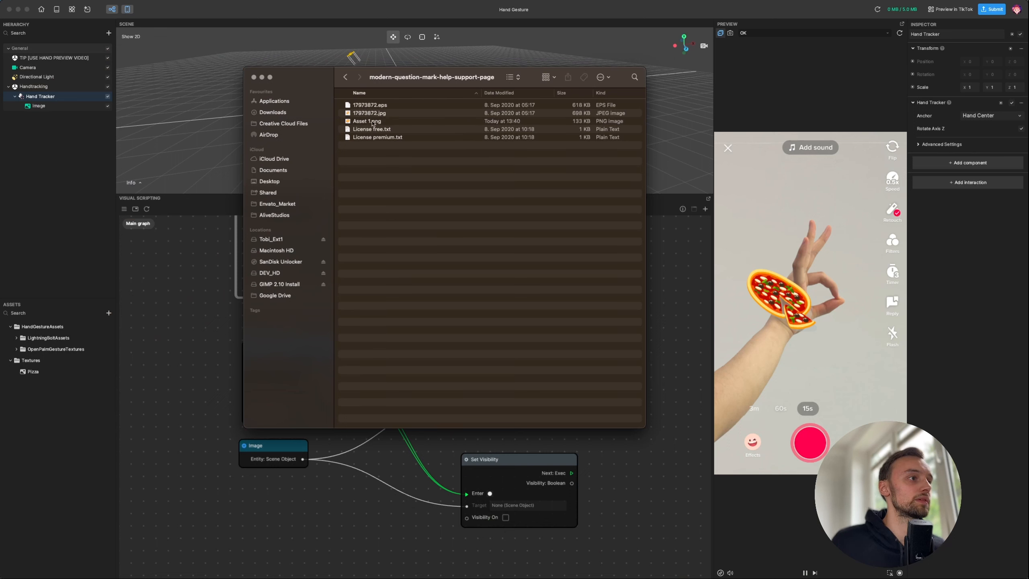
{"action": "left_click_drag", "start_coordinate": [367, 121], "coordinate": [80, 409]}
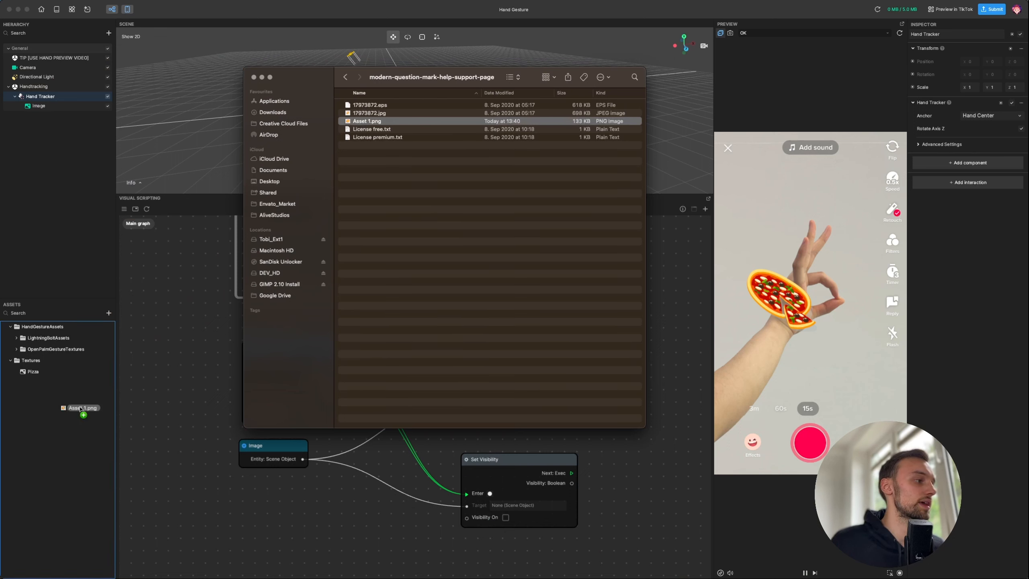
{"action": "left_click", "coordinate": [373, 153]}
{"action": "left_click_drag", "start_coordinate": [372, 121], "coordinate": [80, 407]}
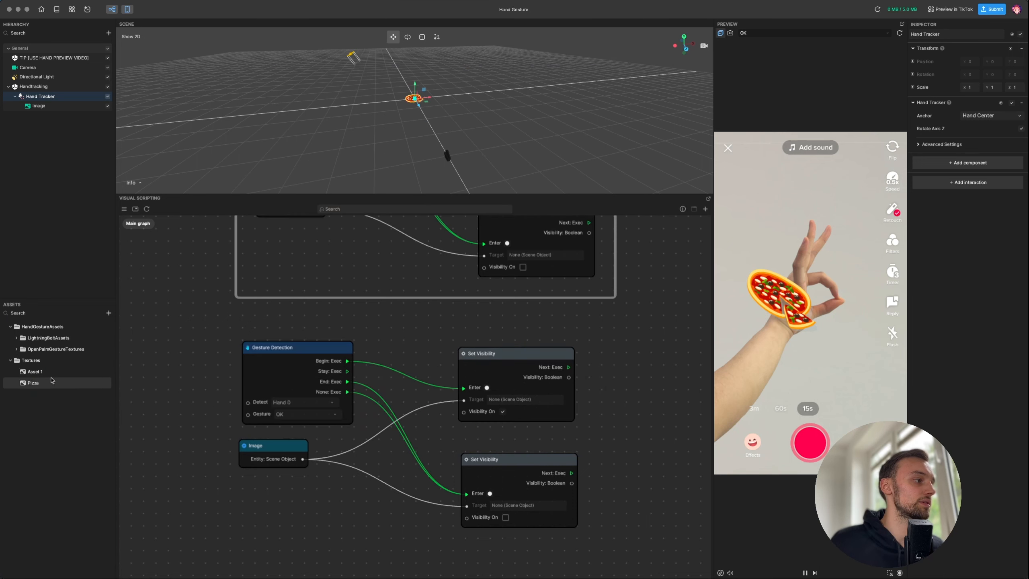
{"action": "left_click", "coordinate": [38, 371]}
- Rename the Asset 1 image to Question and delete the copied Image node
{"action": "right_click", "coordinate": [45, 372]}
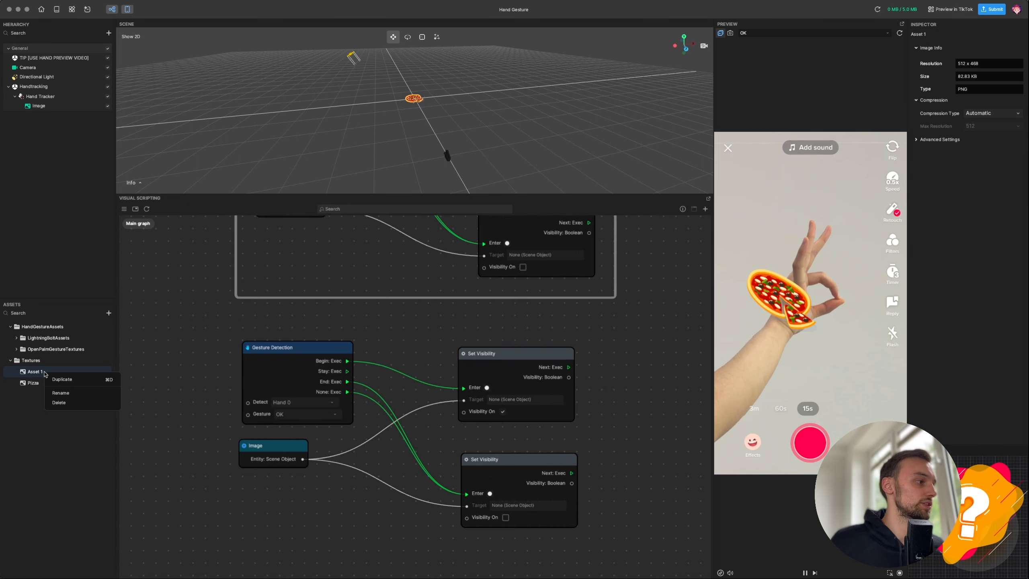
{"action": "left_click", "coordinate": [63, 393]}
{"action": "type", "text": "O"}
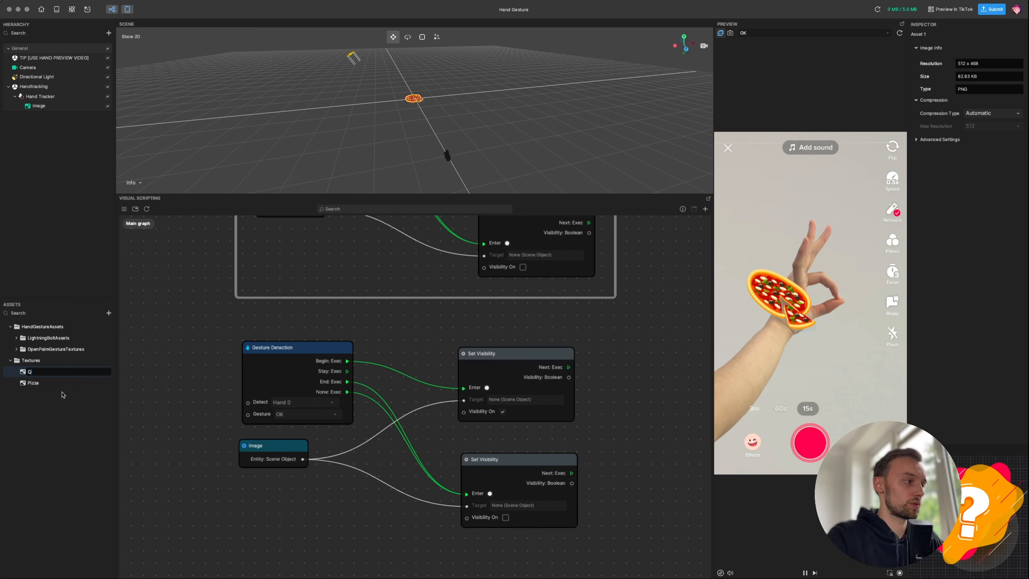
{"action": "key", "text": "Return"}
{"action": "left_click", "coordinate": [261, 449]}
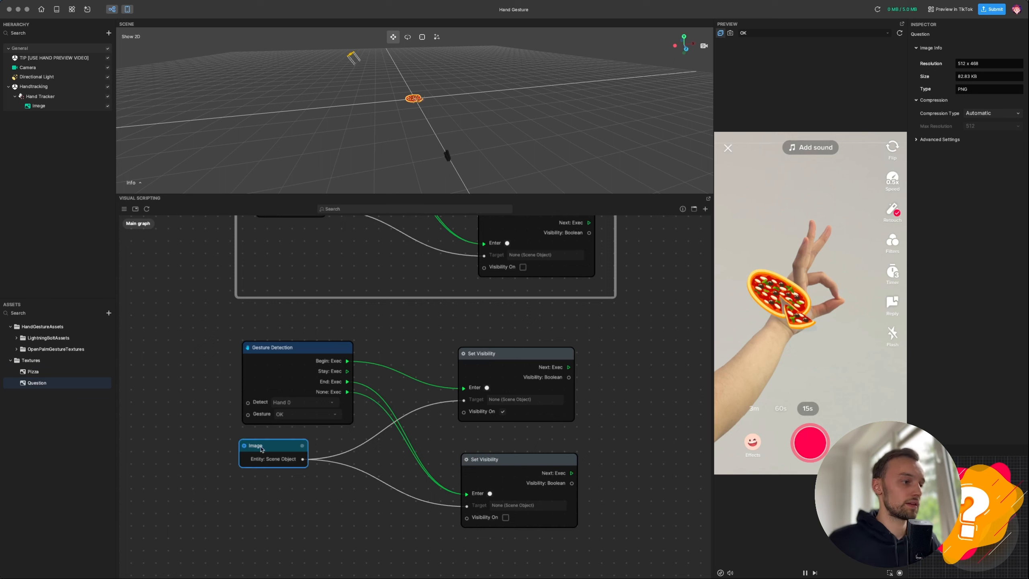
{"action": "key", "text": "BackSpace"}
- Duplicate the Hand Tracker and rename the copy 'Point towards audience tracker'
{"action": "left_click", "coordinate": [51, 97]}
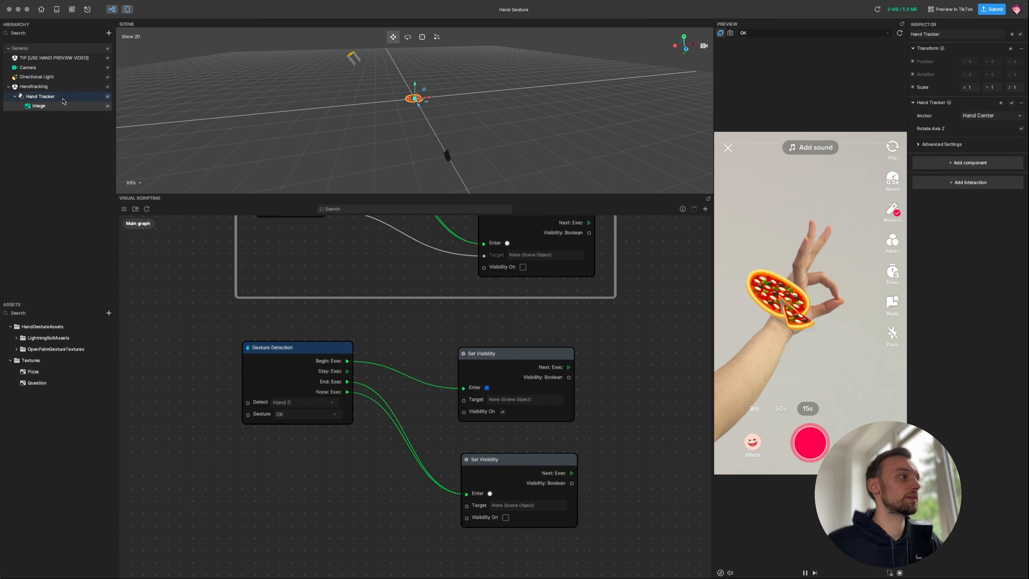
{"action": "key", "text": "super+d"}
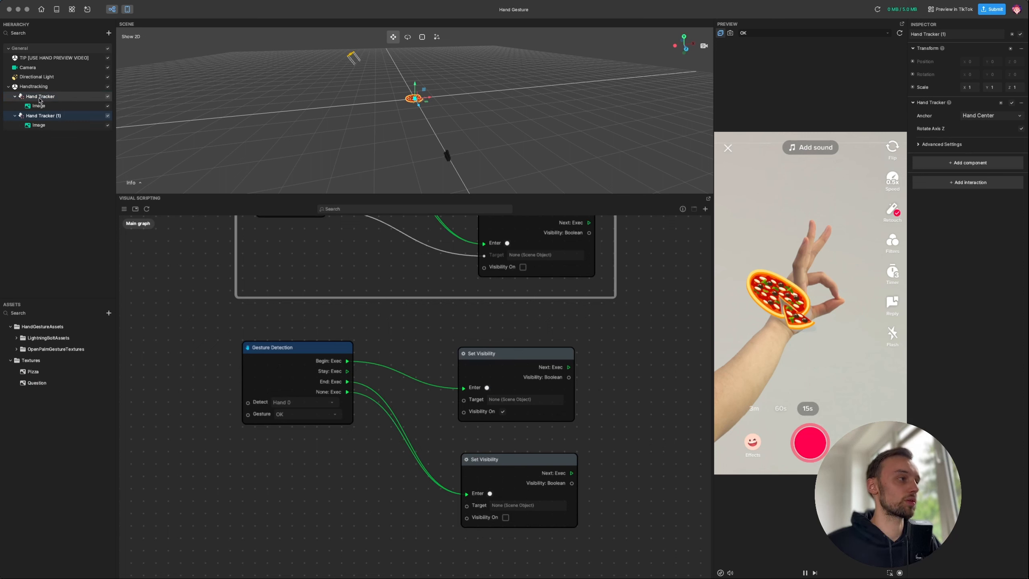
{"action": "right_click", "coordinate": [40, 117]}
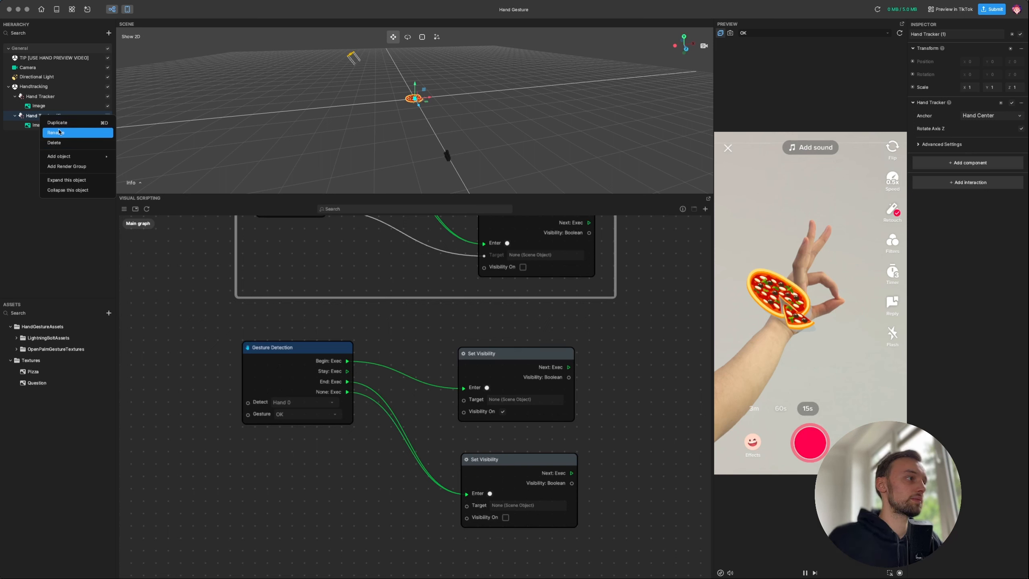
{"action": "left_click", "coordinate": [59, 132]}
{"action": "type", "text": "Point tow"}
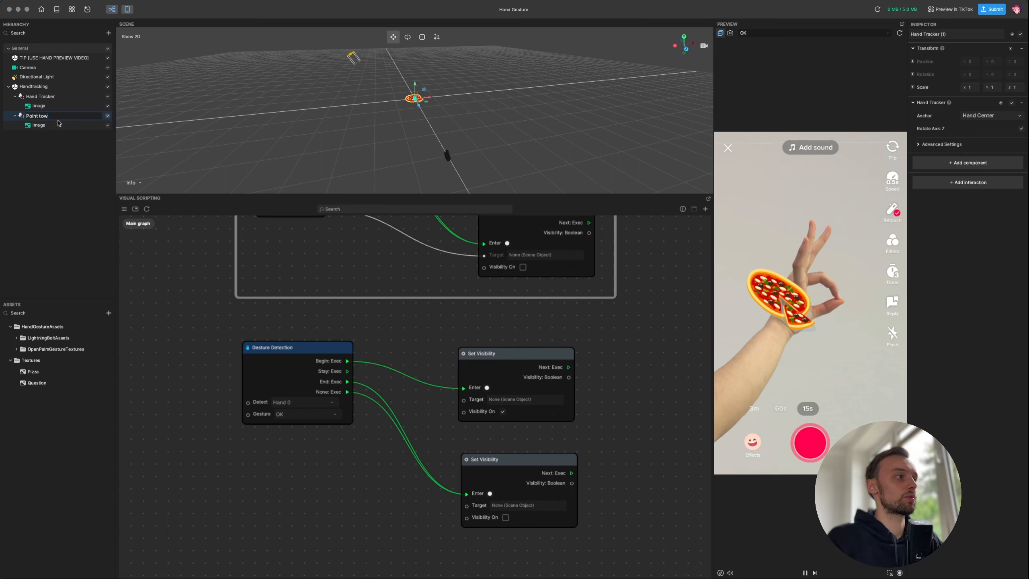
{"action": "type", "text": "ards audience"}
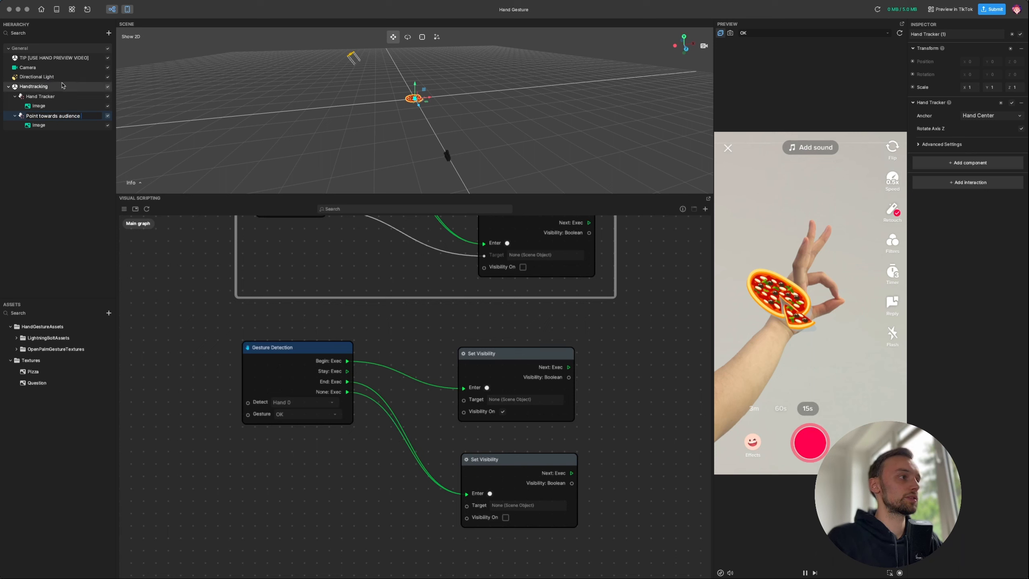
{"action": "type", "text": " tracker"}
{"action": "key", "text": "Return"}
{"action": "left_click", "coordinate": [50, 126]}
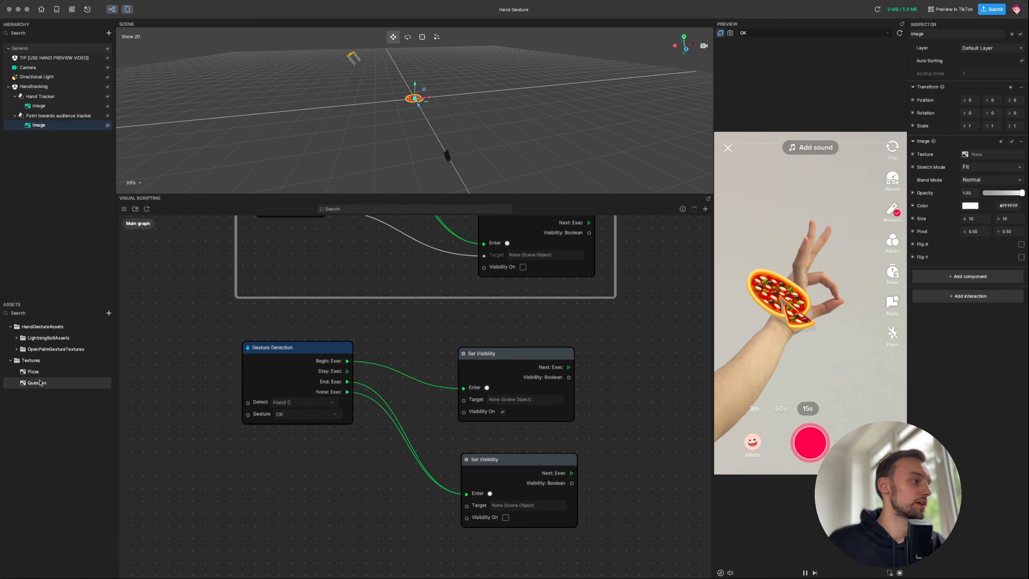
- Give the new Image the Question texture and wire it to both Set Visibility targets
{"action": "left_click_drag", "start_coordinate": [38, 385], "coordinate": [987, 157]}
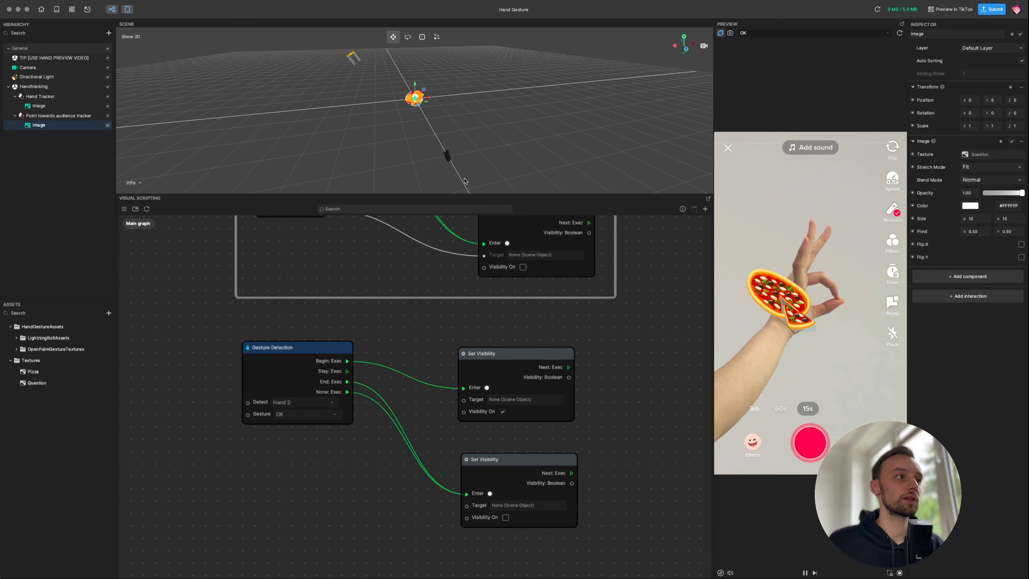
{"action": "left_click", "coordinate": [49, 115]}
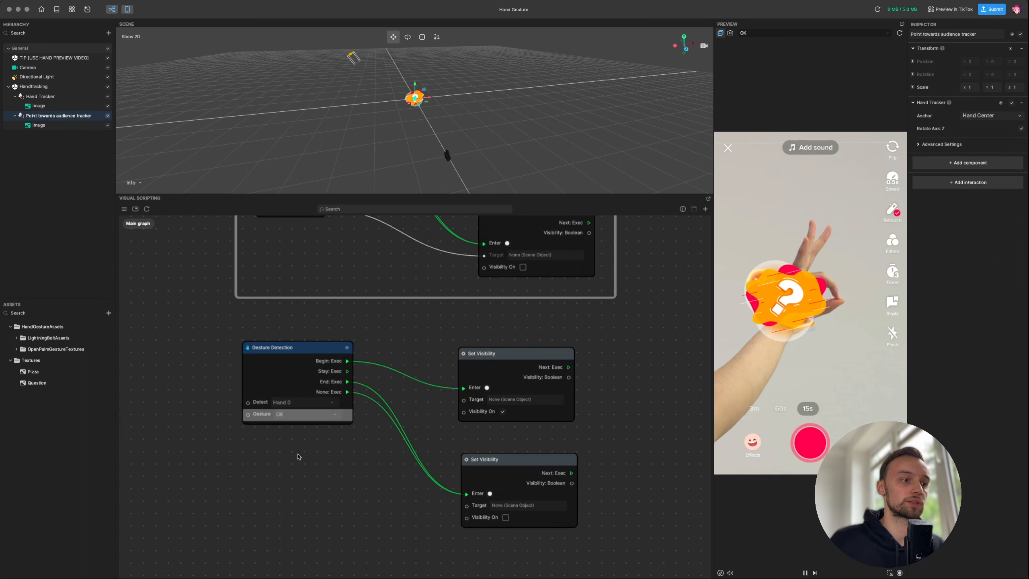
{"action": "scroll", "coordinate": [218, 292], "scroll_direction": "down", "scroll_amount": 2}
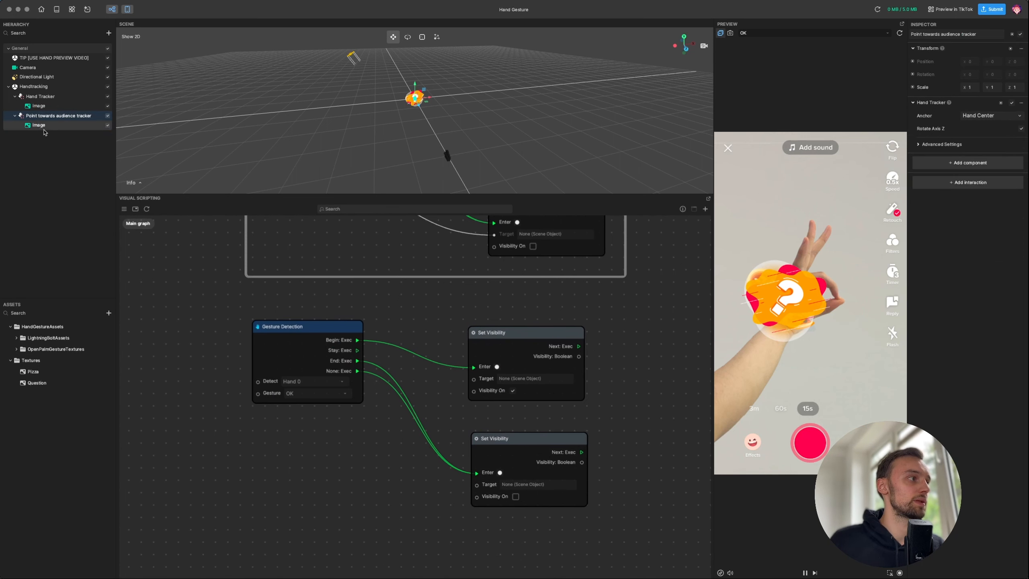
{"action": "left_click_drag", "start_coordinate": [38, 125], "coordinate": [473, 379]}
{"action": "left_click_drag", "start_coordinate": [331, 462], "coordinate": [477, 485]}
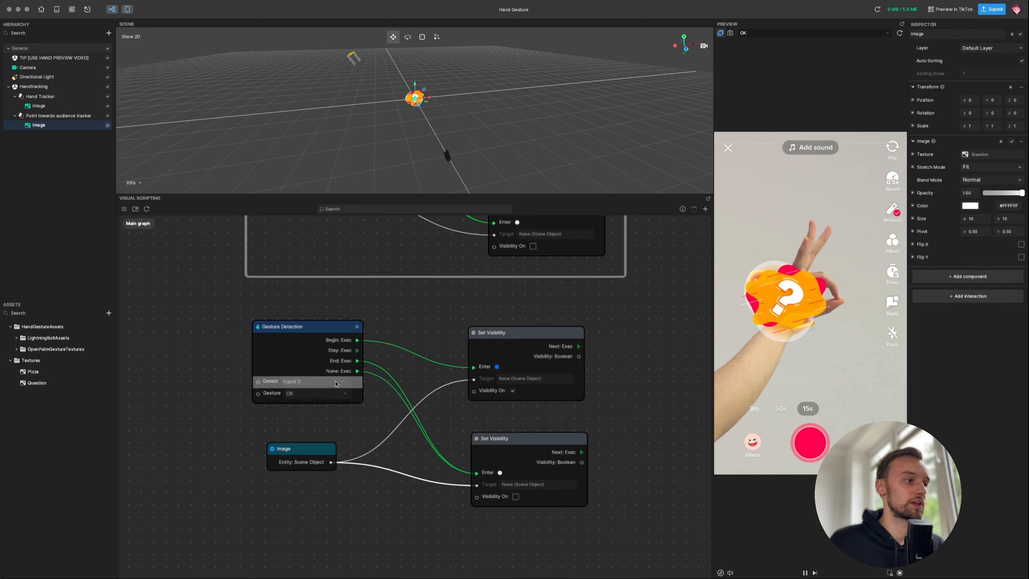
{"action": "left_click", "coordinate": [342, 383]}
- Set the copied Gesture Detection to watch Hand 0 for the Index Pointing gesture
{"action": "left_click", "coordinate": [341, 391]}
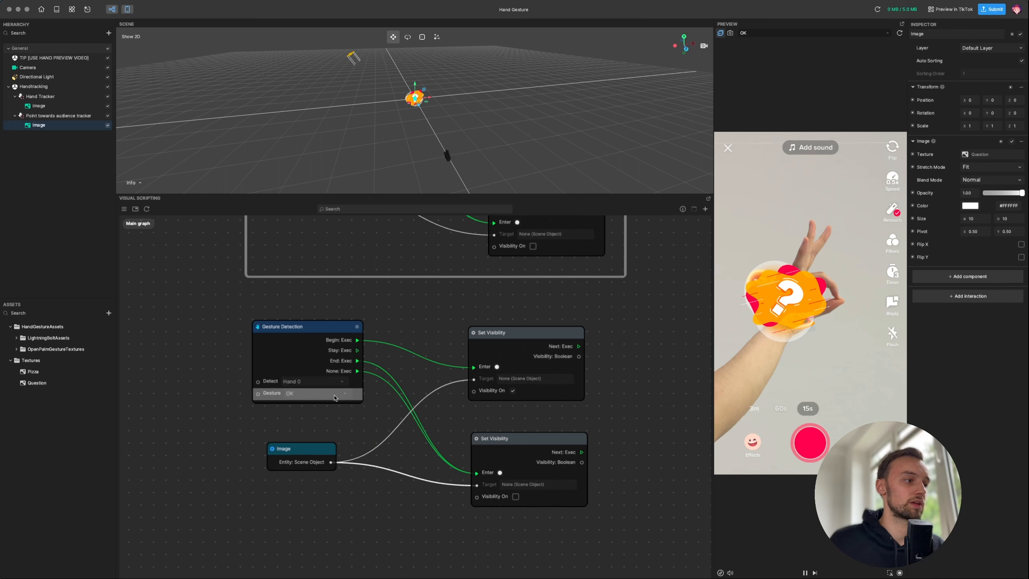
{"action": "left_click", "coordinate": [339, 396]}
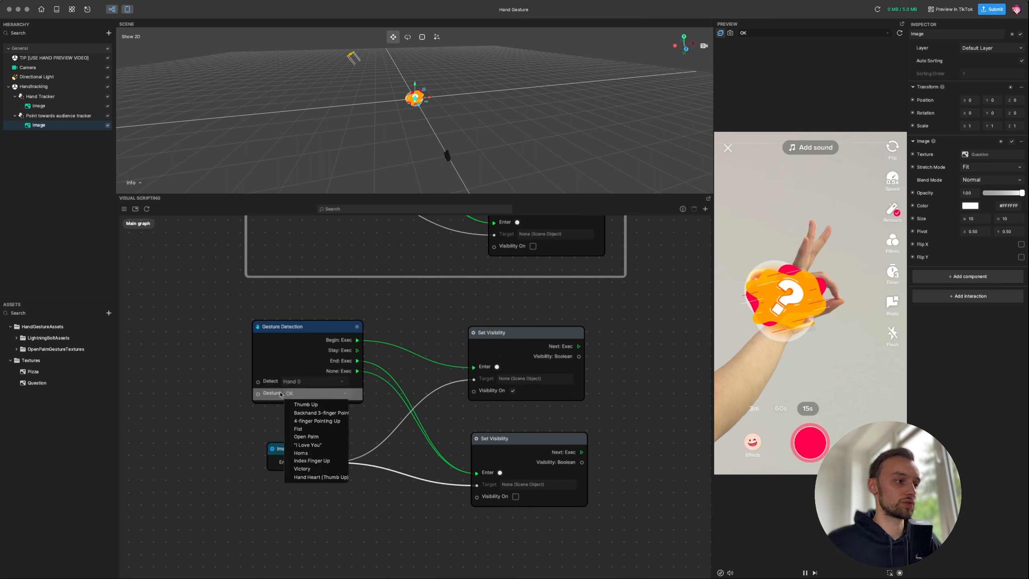
{"action": "left_click", "coordinate": [802, 33]}
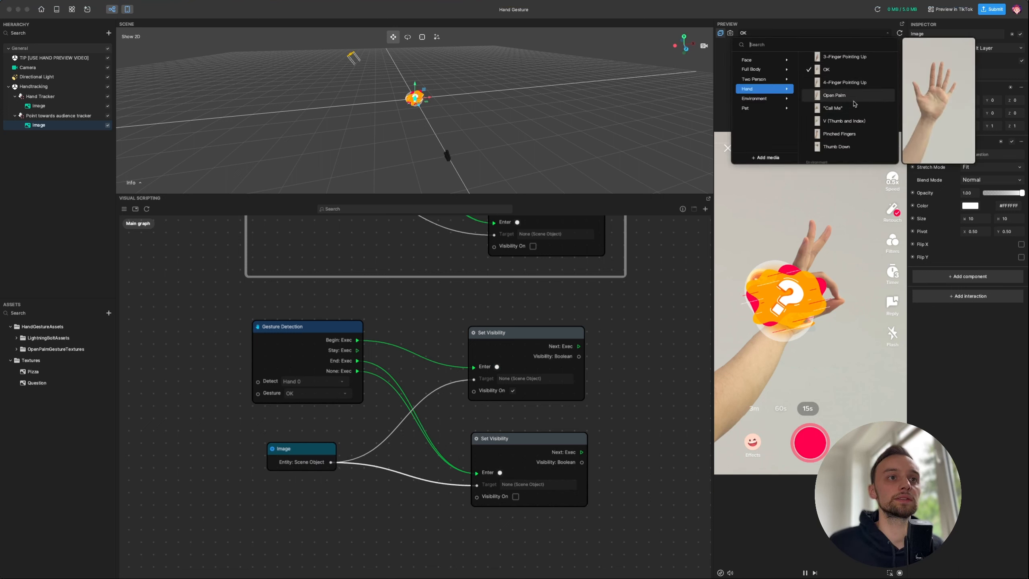
{"action": "scroll", "coordinate": [848, 138], "scroll_direction": "up", "scroll_amount": 3}
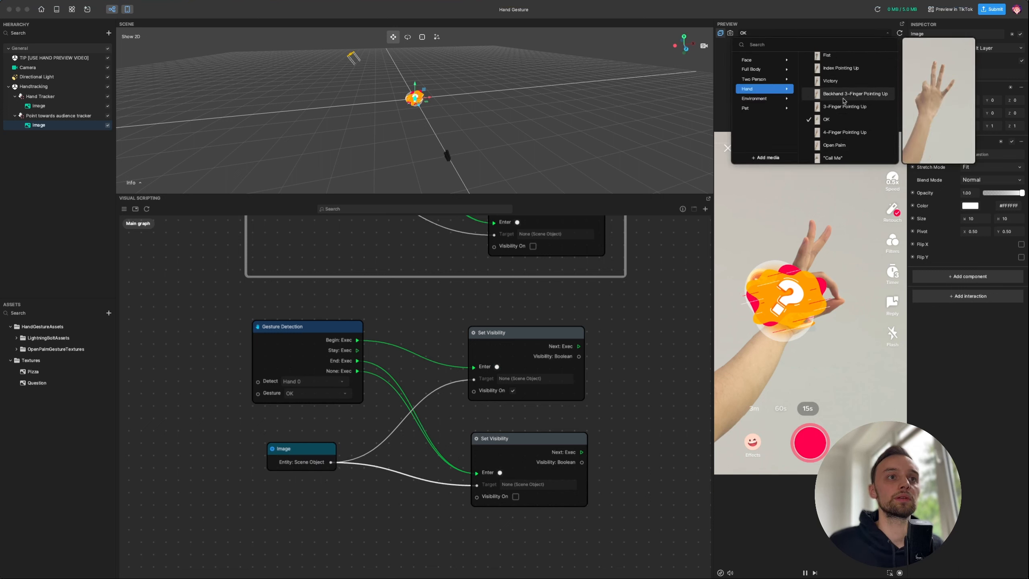
{"action": "scroll", "coordinate": [842, 81], "scroll_direction": "up", "scroll_amount": 5}
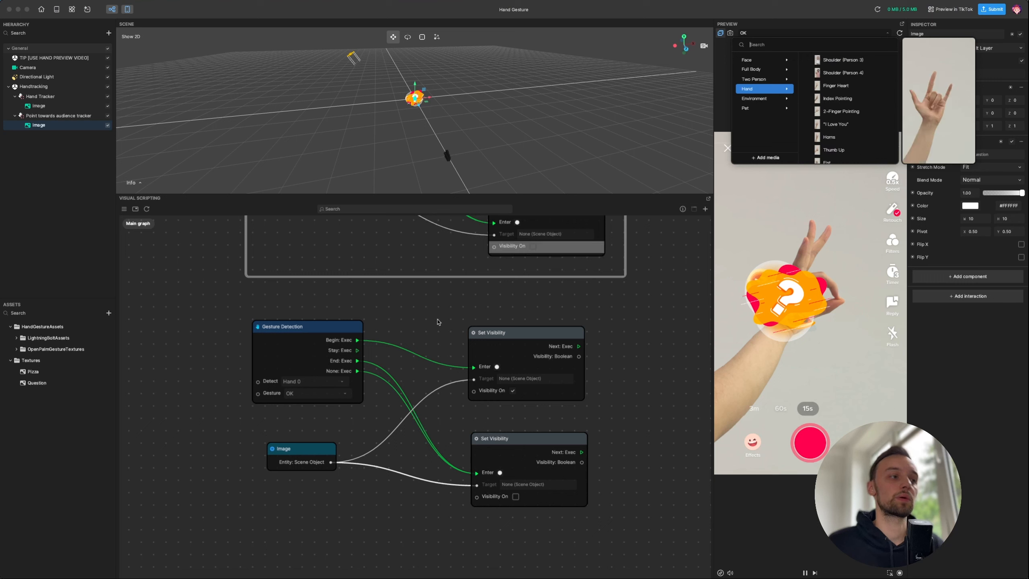
{"action": "left_click", "coordinate": [302, 381]}
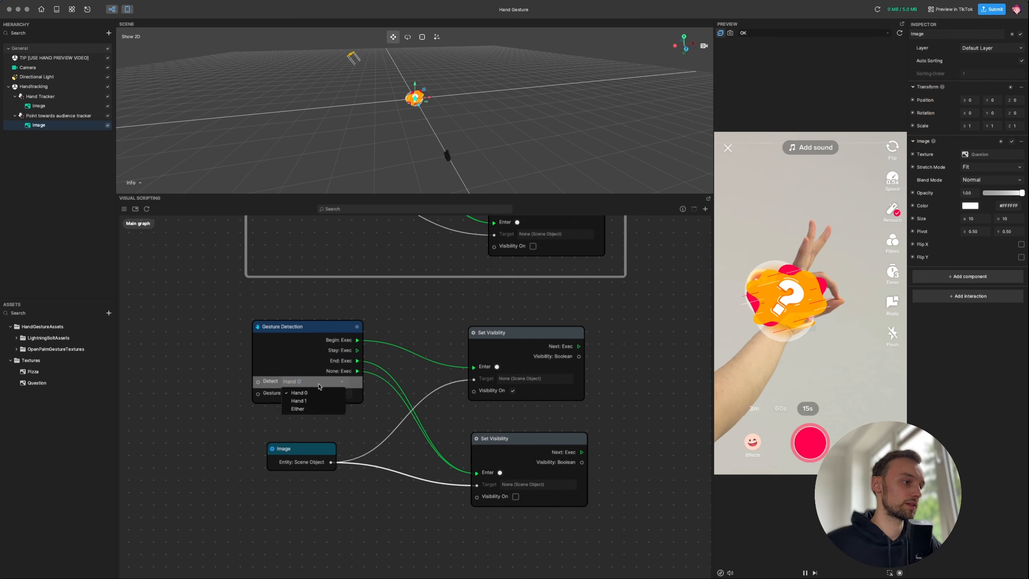
{"action": "left_click", "coordinate": [358, 399]}
{"action": "left_click", "coordinate": [337, 395]}
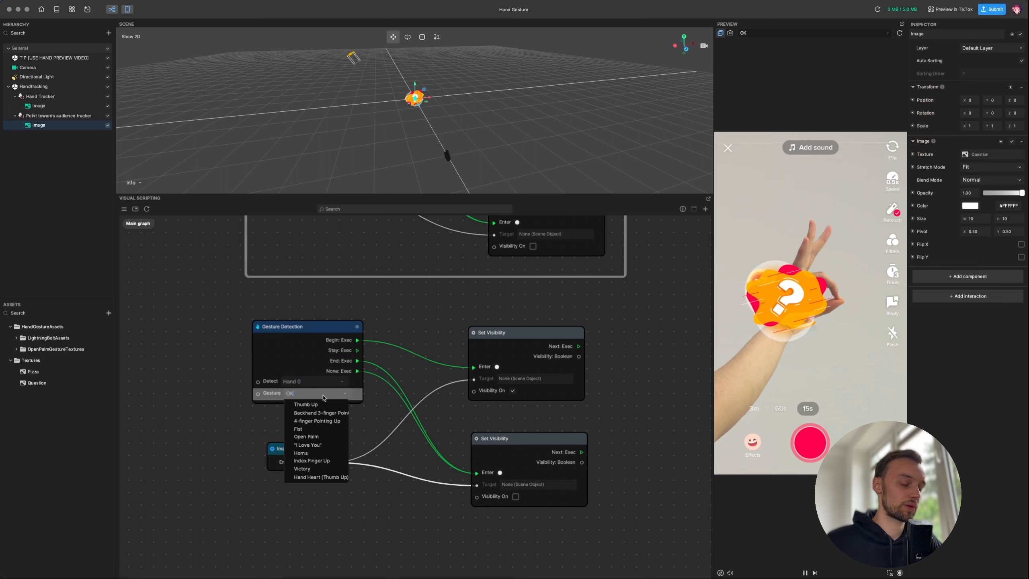
{"action": "left_click", "coordinate": [316, 405]}
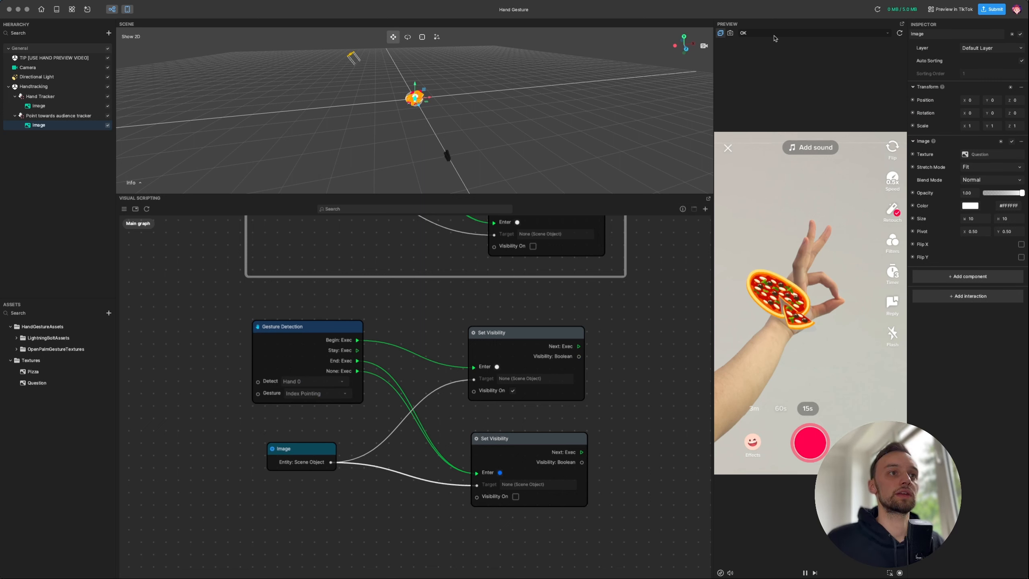
- Preview the effect on the Index Pointing hand clip, after first trying Index Pointing Up
{"action": "left_click", "coordinate": [774, 35]}
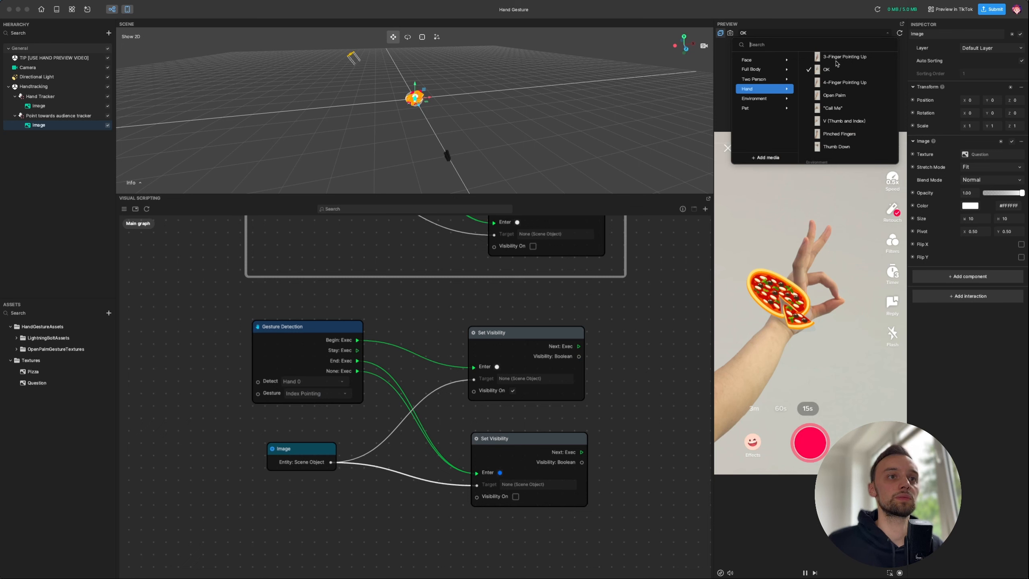
{"action": "mouse_move", "coordinate": [849, 118]}
{"action": "scroll", "coordinate": [849, 117], "scroll_direction": "up", "scroll_amount": 3}
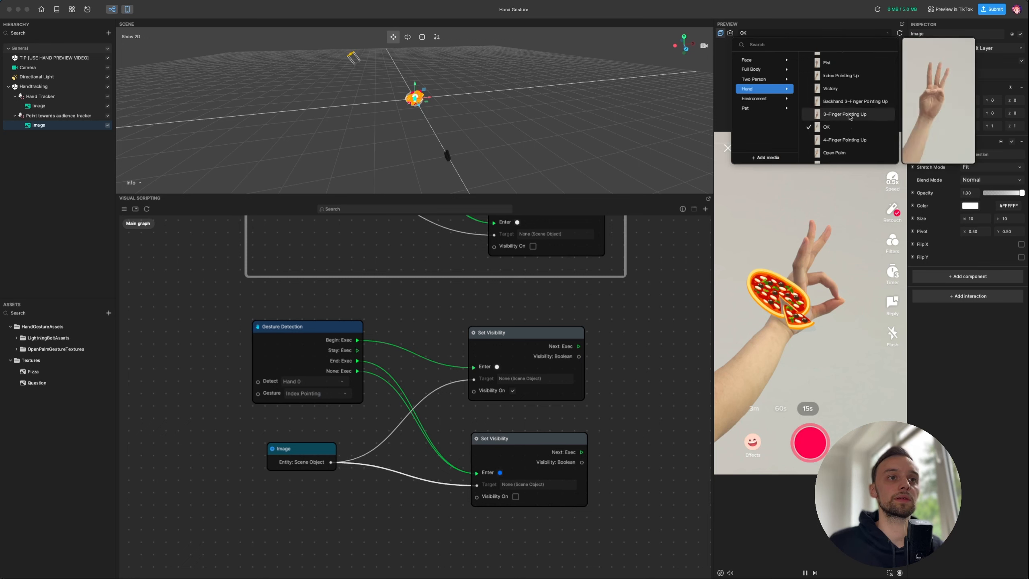
{"action": "left_click", "coordinate": [842, 75]}
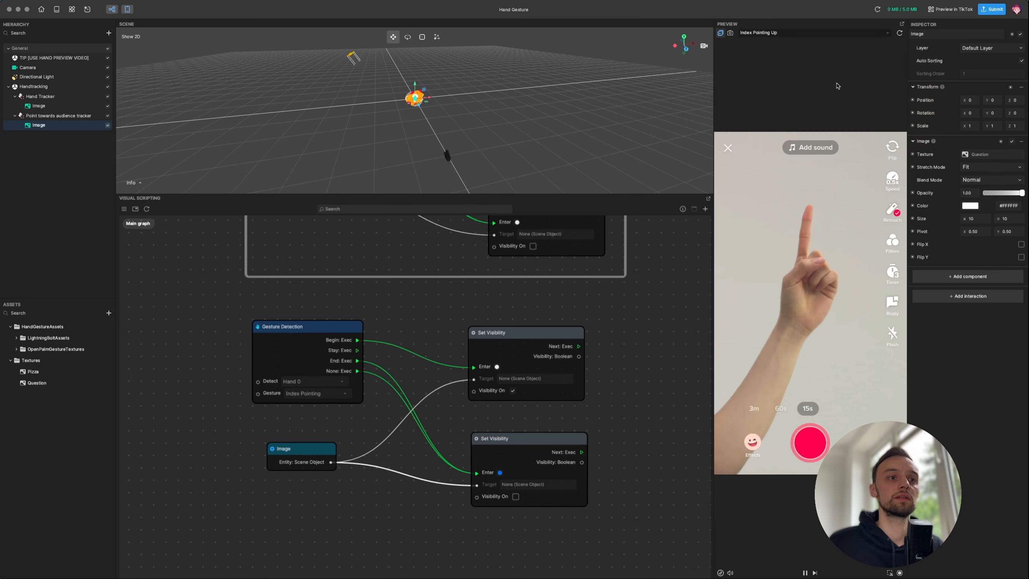
{"action": "left_click", "coordinate": [764, 36]}
{"action": "mouse_move", "coordinate": [887, 88]}
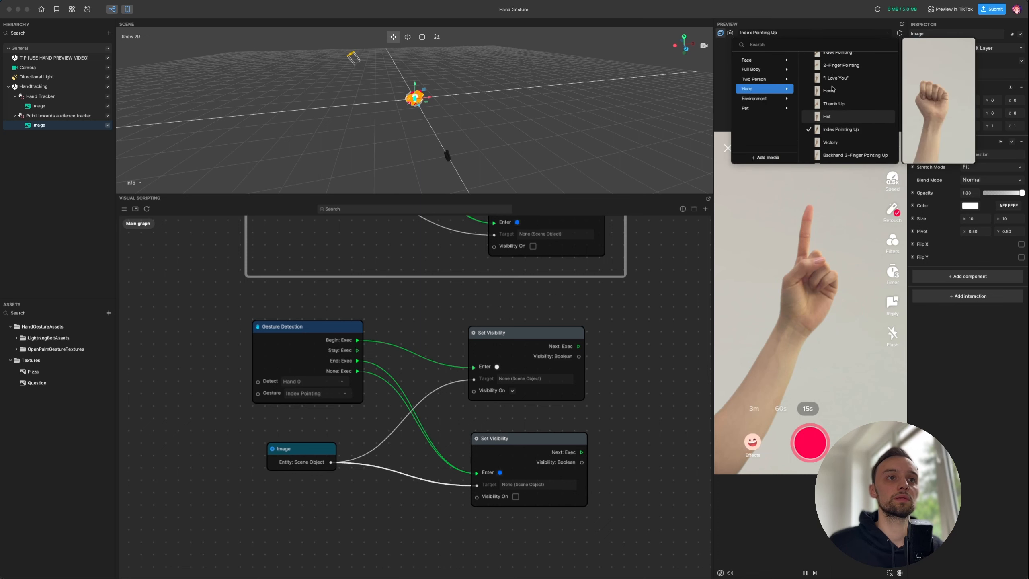
{"action": "scroll", "coordinate": [879, 103], "scroll_direction": "up", "scroll_amount": 3}
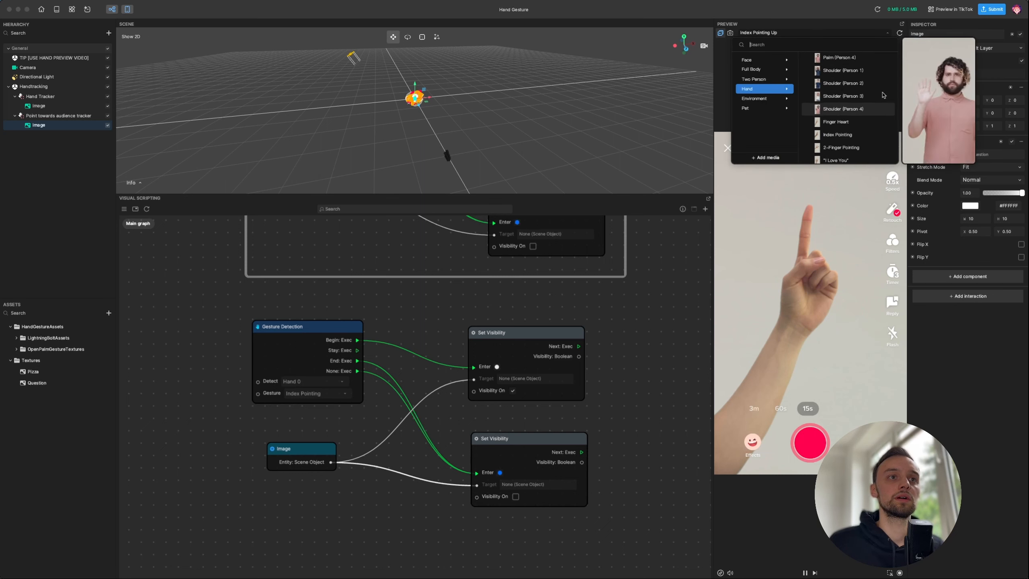
{"action": "left_click", "coordinate": [870, 118]}
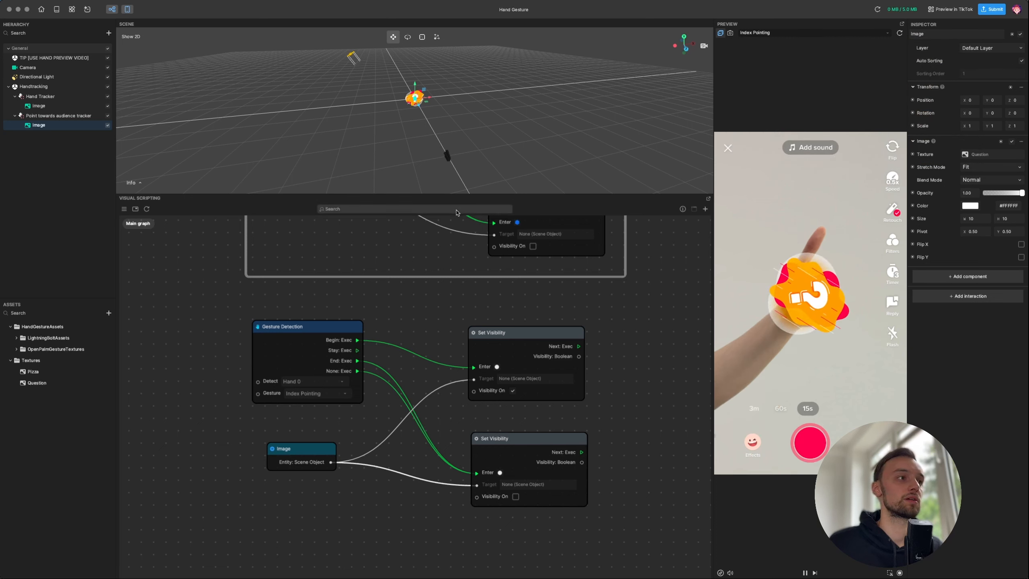
{"action": "scroll", "coordinate": [408, 118], "scroll_direction": "up", "scroll_amount": 3}
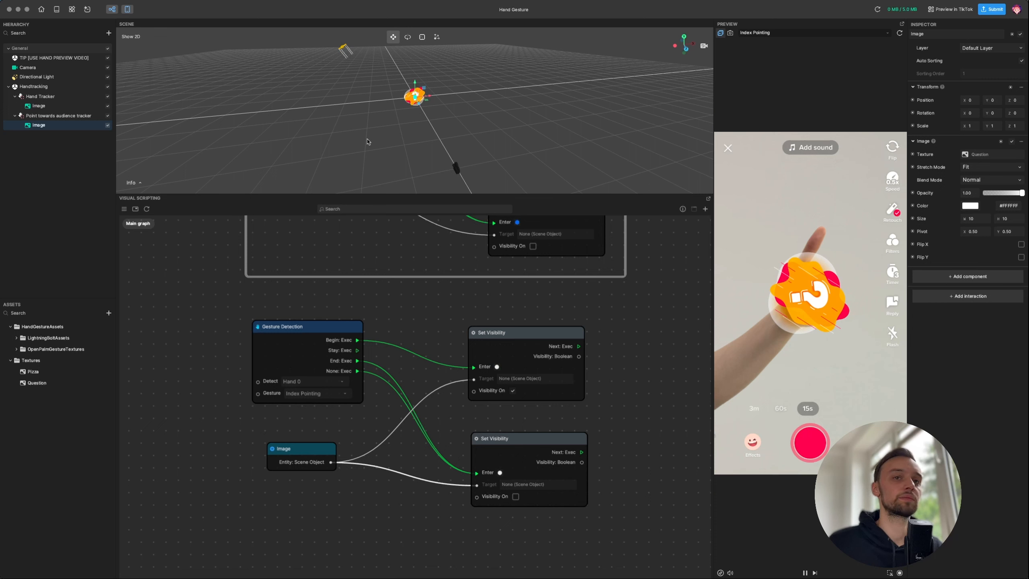
- Anchor the tracker to Thumb Tip and raise the question-mark image higher on Y
{"action": "left_click", "coordinate": [59, 116]}
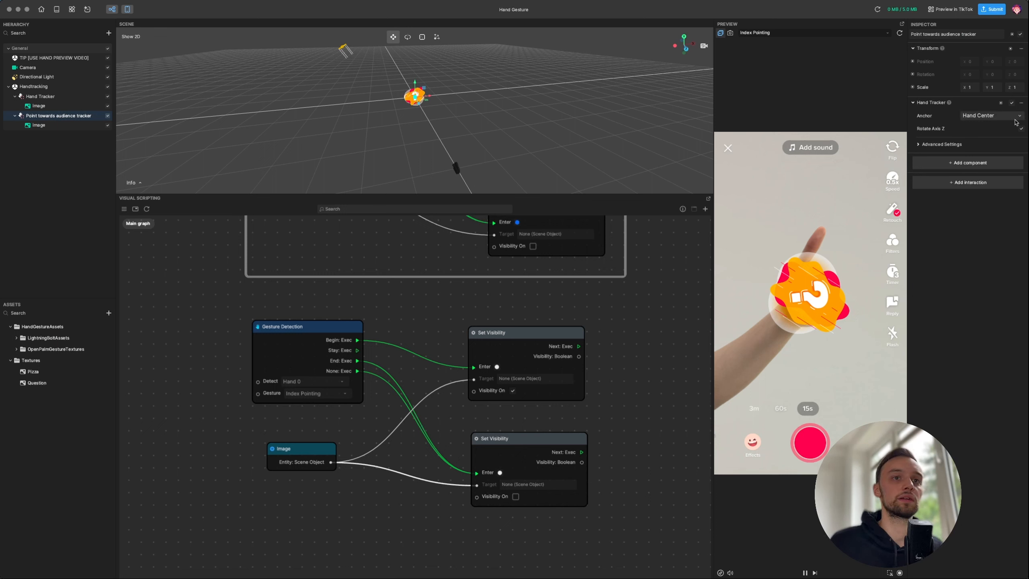
{"action": "left_click", "coordinate": [998, 117]}
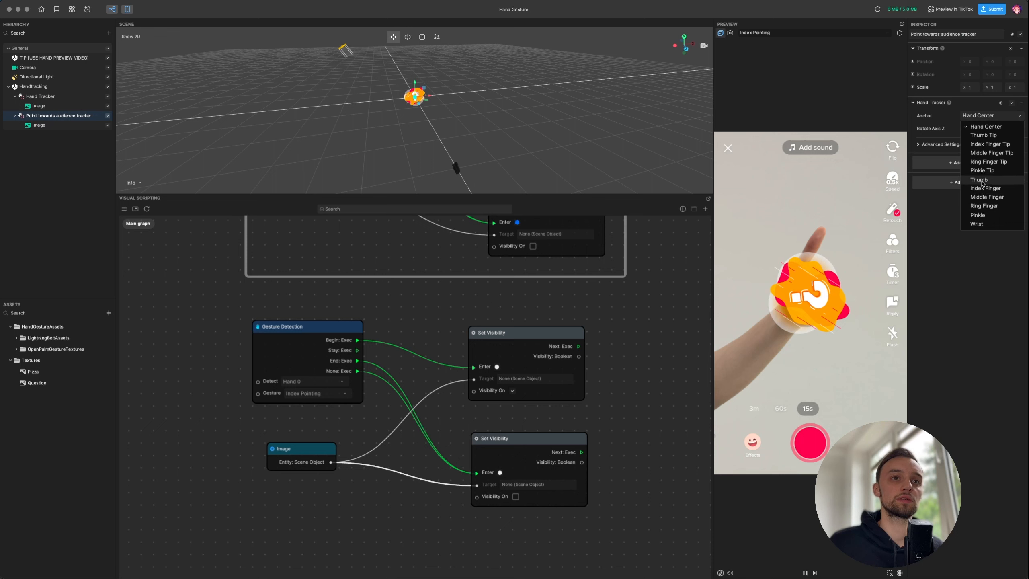
{"action": "left_click", "coordinate": [983, 136]}
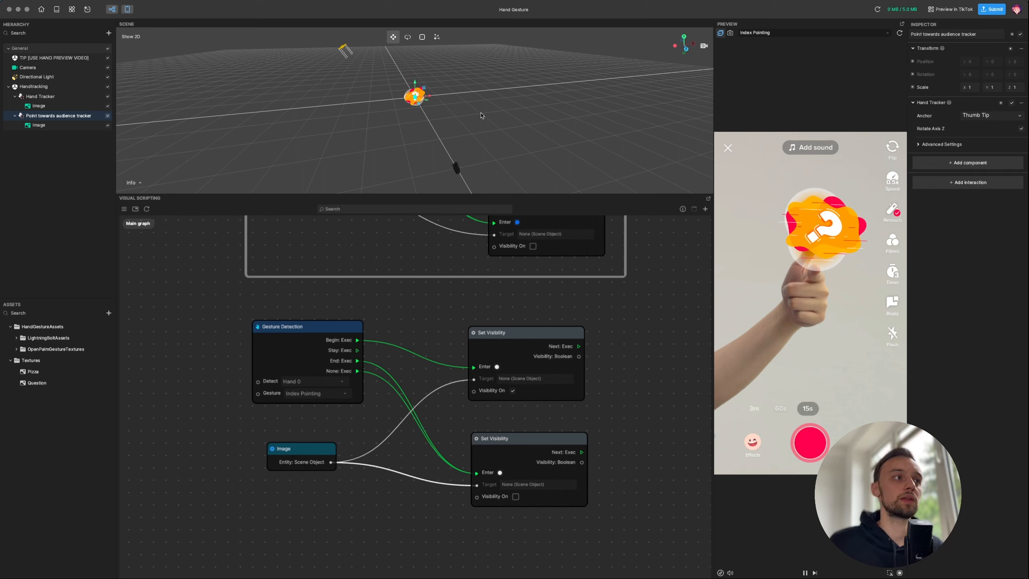
{"action": "left_click", "coordinate": [45, 126]}
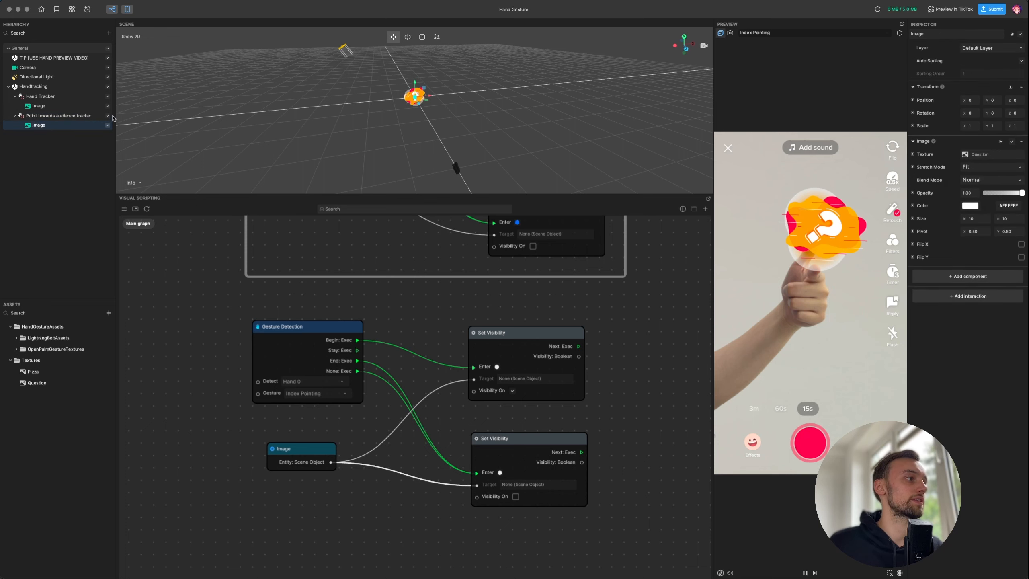
{"action": "left_click_drag", "start_coordinate": [414, 80], "coordinate": [415, 67]}
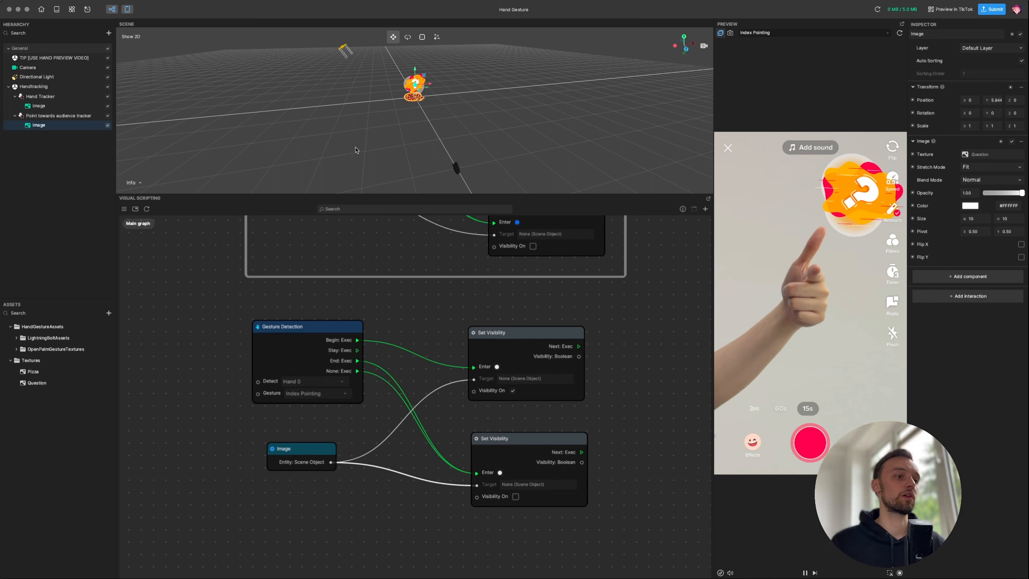
- Wrap the gesture detection and visibility nodes in a comment titled 'Question Mark'
{"action": "left_click_drag", "start_coordinate": [163, 298], "coordinate": [657, 529]}
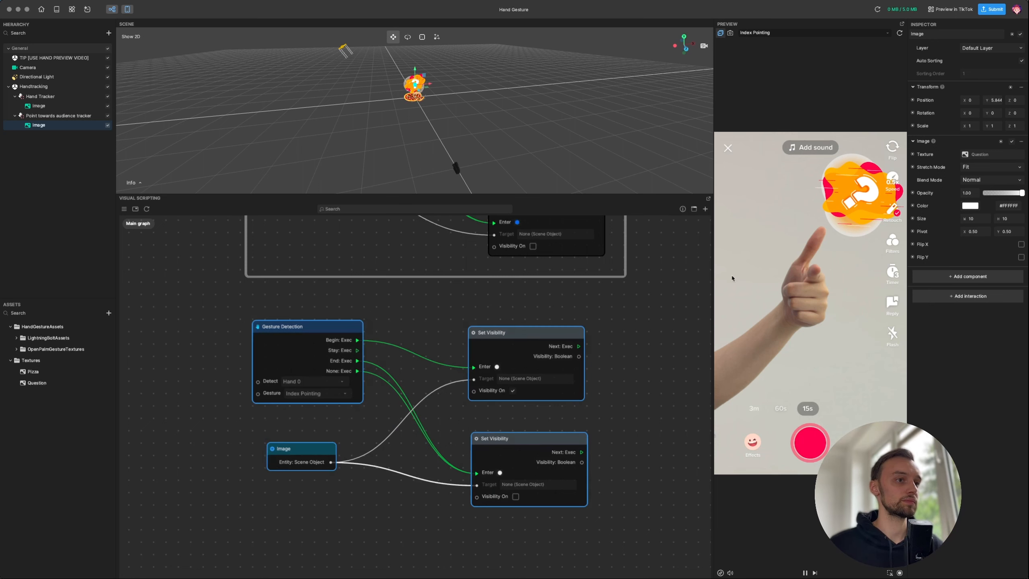
{"action": "left_click", "coordinate": [693, 209]}
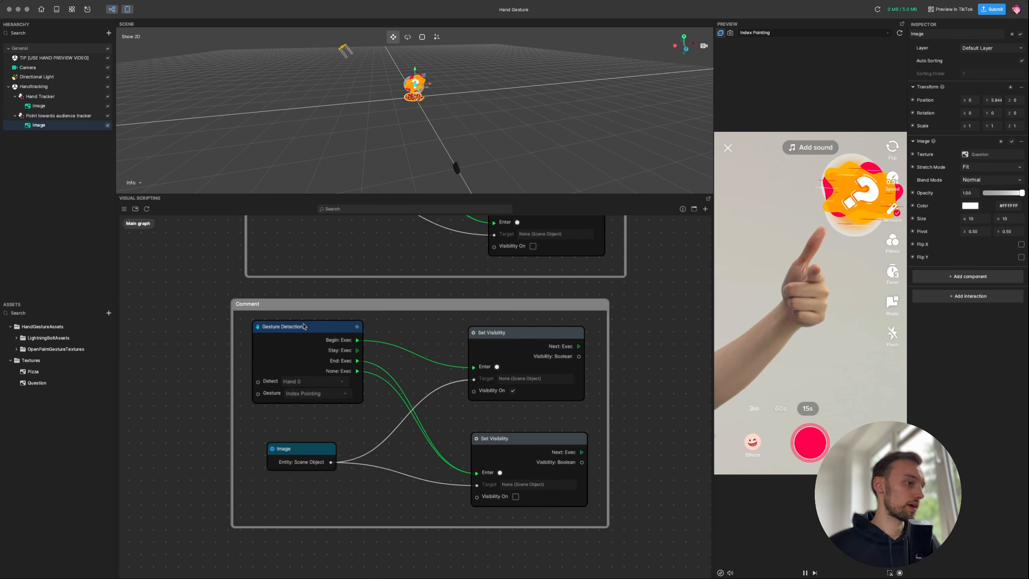
{"action": "left_click", "coordinate": [257, 312]}
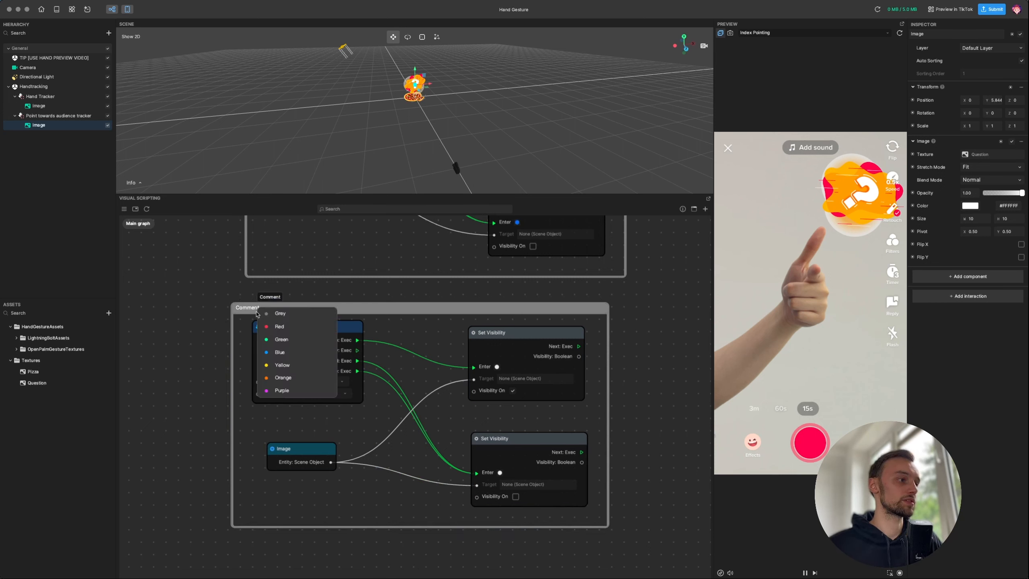
{"action": "double_click", "coordinate": [246, 308]}
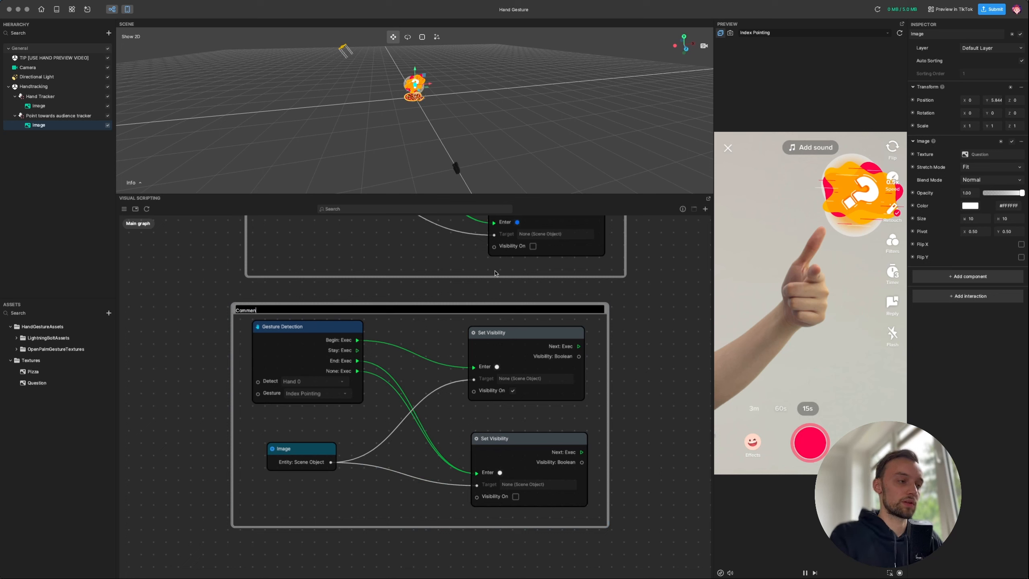
{"action": "key", "text": "BackSpace"}
{"action": "key", "text": "BackSpace"}
{"action": "key", "text": "BackSpace"}
{"action": "key", "text": "BackSpace"}
{"action": "key", "text": "BackSpace"}
{"action": "type", "text": "Que"}
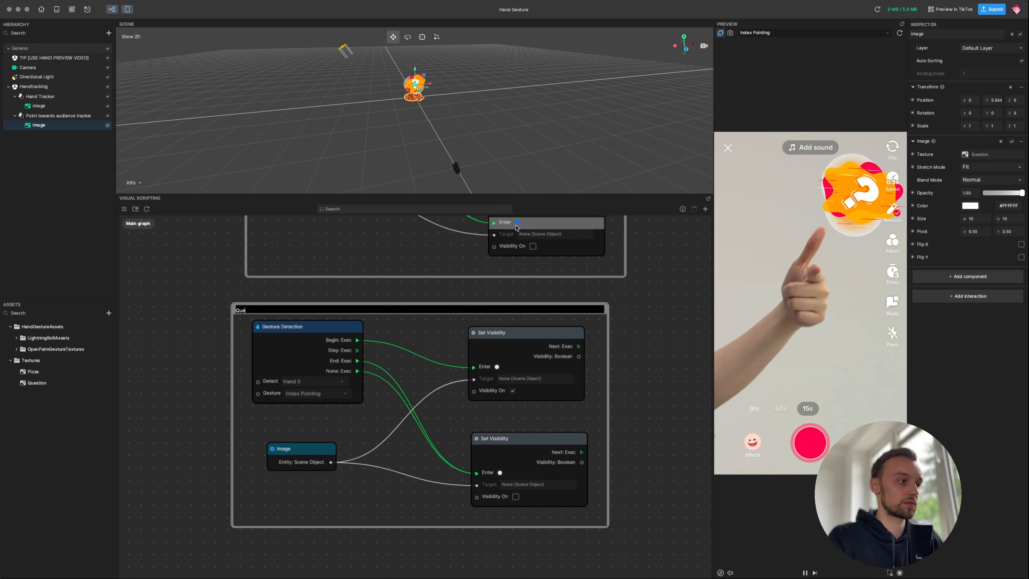
{"action": "type", "text": "stion Mark"}
{"action": "key", "text": "Return"}
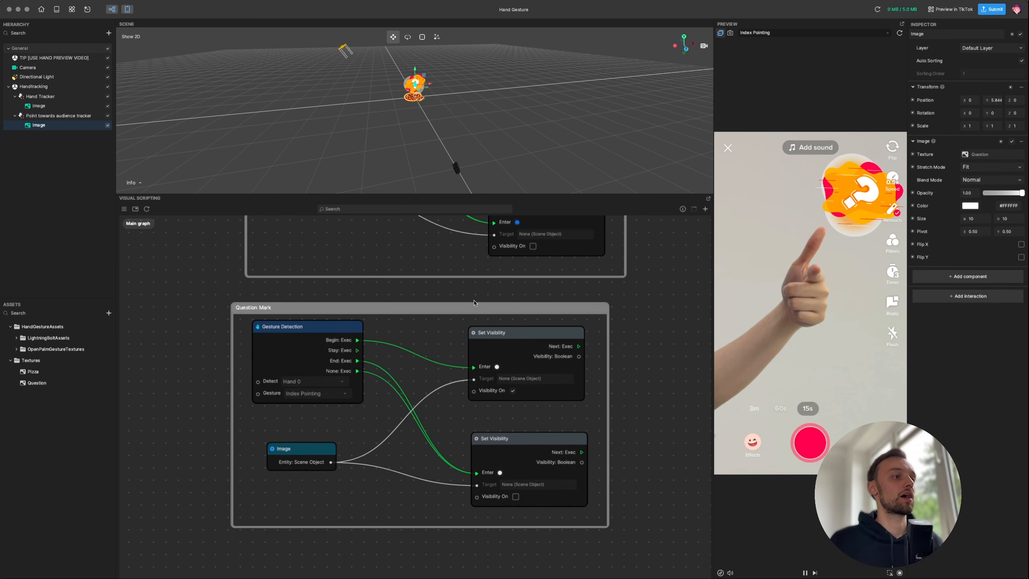
{"action": "left_click_drag", "start_coordinate": [465, 307], "coordinate": [492, 307]}
{"action": "left_click_drag", "start_coordinate": [635, 286], "coordinate": [592, 379]}
{"action": "scroll", "coordinate": [592, 378], "scroll_direction": "down", "scroll_amount": 3}
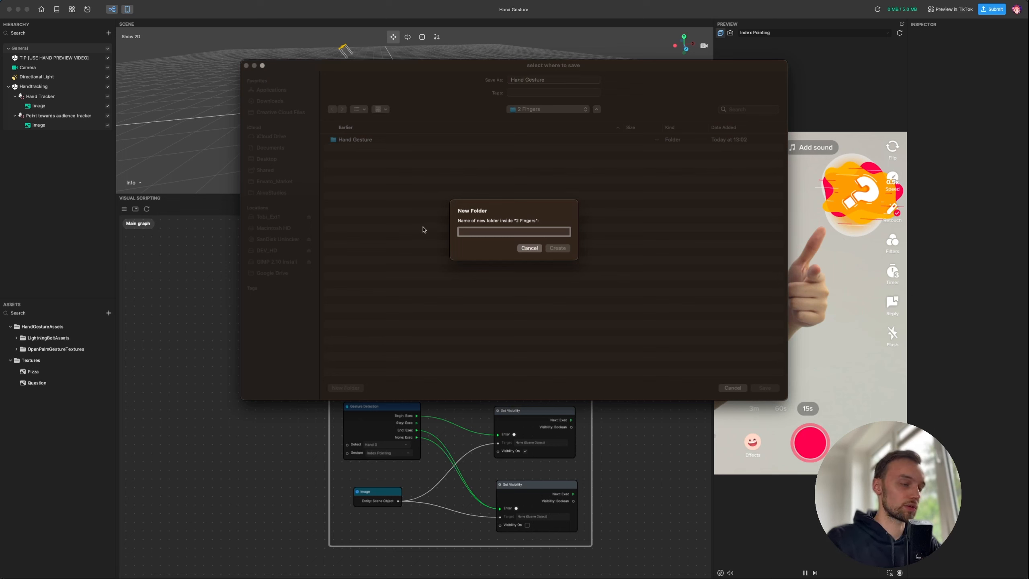
- Create a Hand_Tracking_Tutorial folder and save the project there as HandTrackingTutorial
{"action": "type", "text": "Hand_Tracking_"}
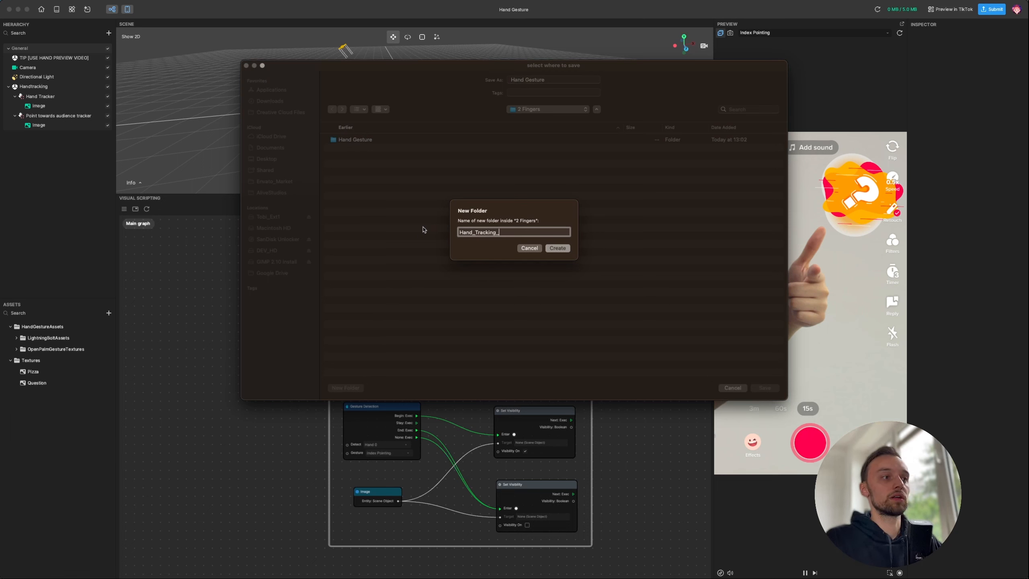
{"action": "key", "text": "Return"}
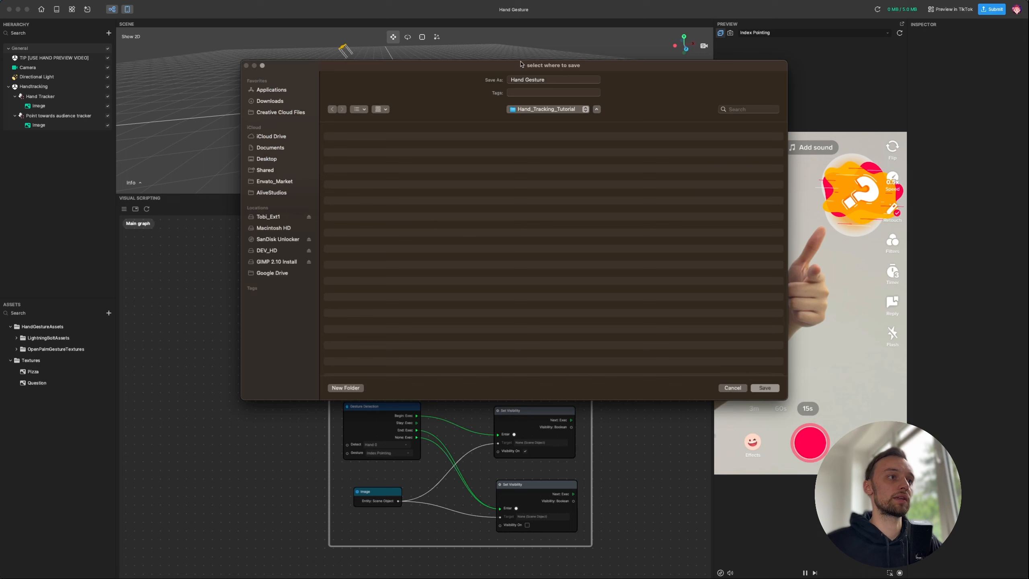
{"action": "left_click_drag", "start_coordinate": [553, 80], "coordinate": [443, 76]}
{"action": "type", "text": "HandTracki"}
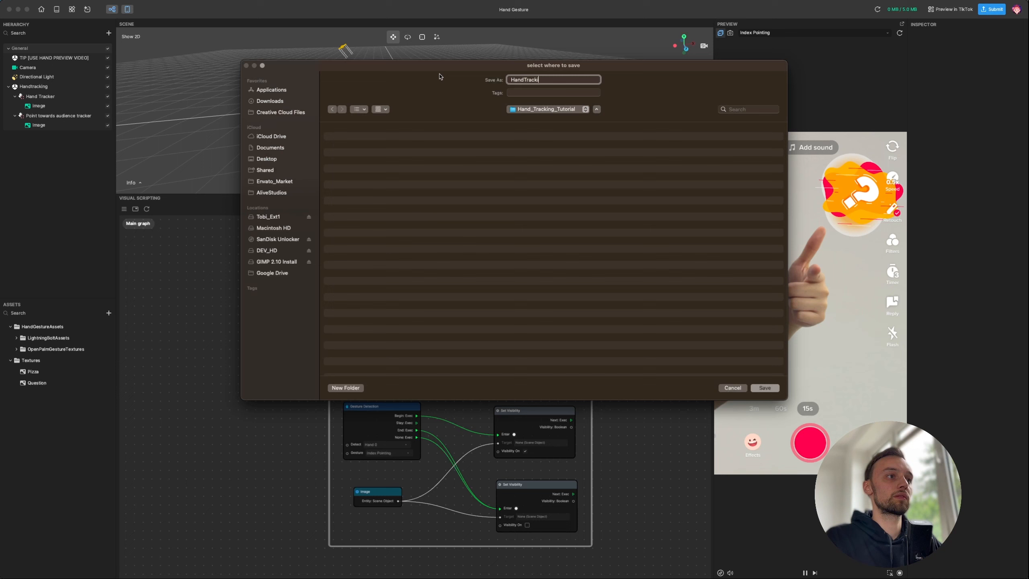
{"action": "type", "text": "ngTutorial"}
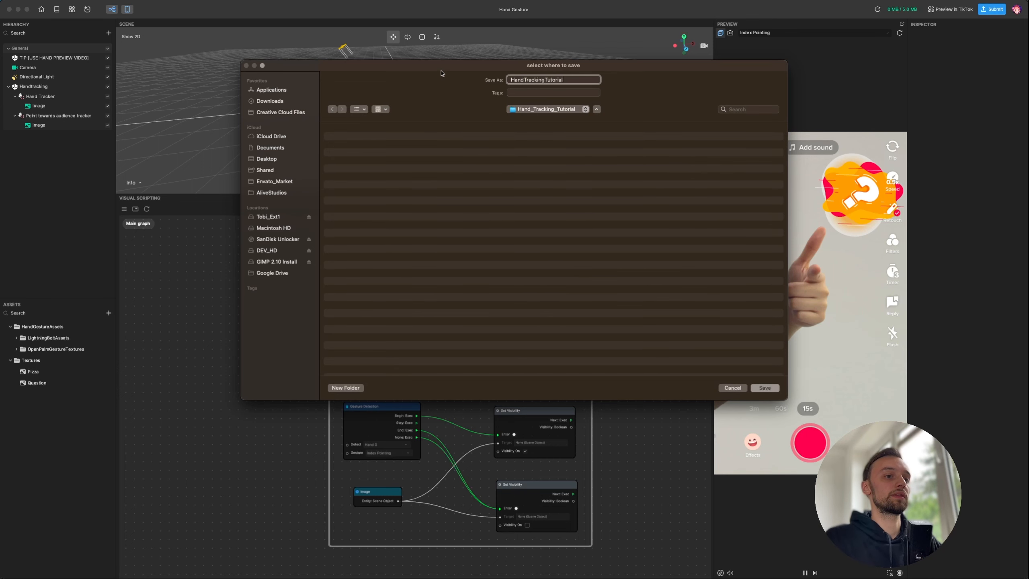
{"action": "key", "text": "Return"}
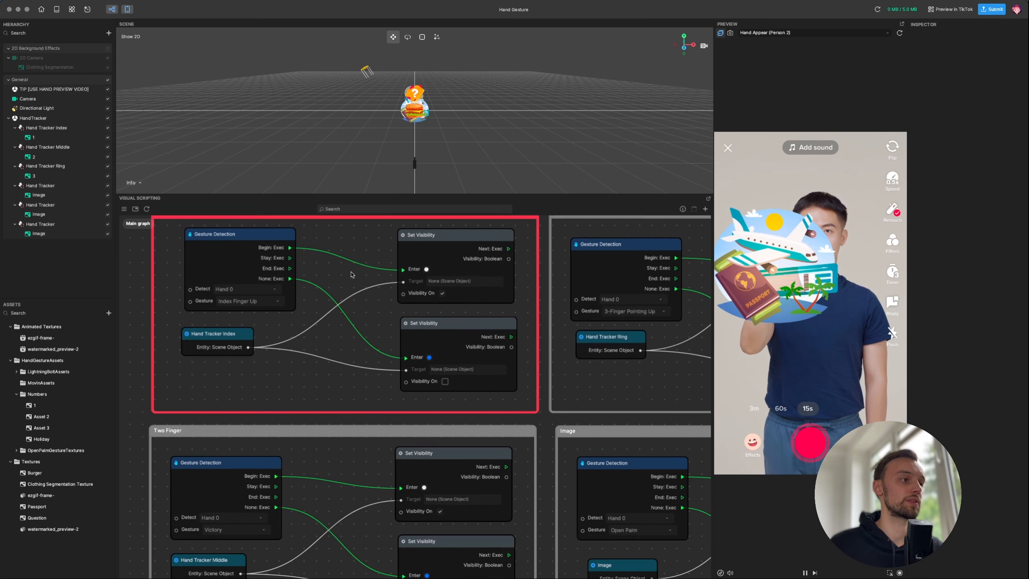
{"action": "scroll", "coordinate": [345, 272], "scroll_direction": "up", "scroll_amount": 2}
{"action": "left_click_drag", "start_coordinate": [358, 297], "coordinate": [321, 286]}
{"action": "scroll", "coordinate": [307, 290], "scroll_direction": "down", "scroll_amount": 2}
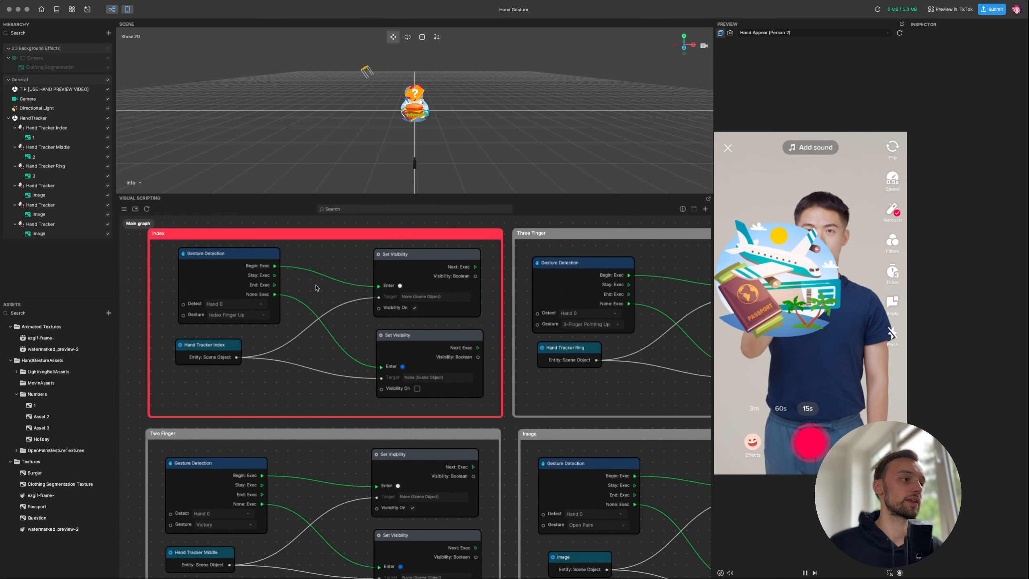
{"action": "scroll", "coordinate": [321, 287], "scroll_direction": "down", "scroll_amount": 1}
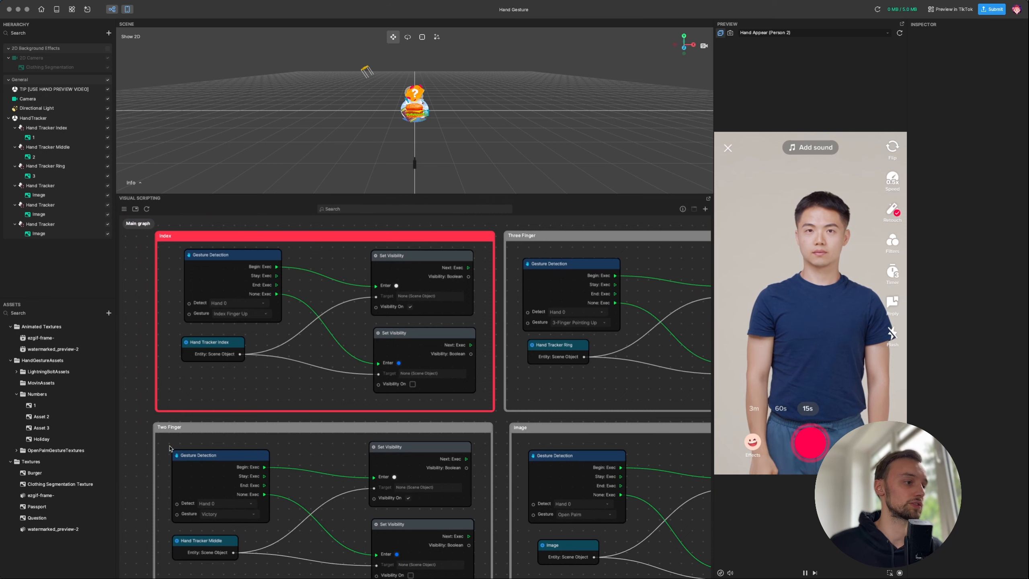
{"action": "left_click_drag", "start_coordinate": [625, 376], "coordinate": [371, 373]}
{"action": "scroll", "coordinate": [370, 374], "scroll_direction": "down", "scroll_amount": 10}
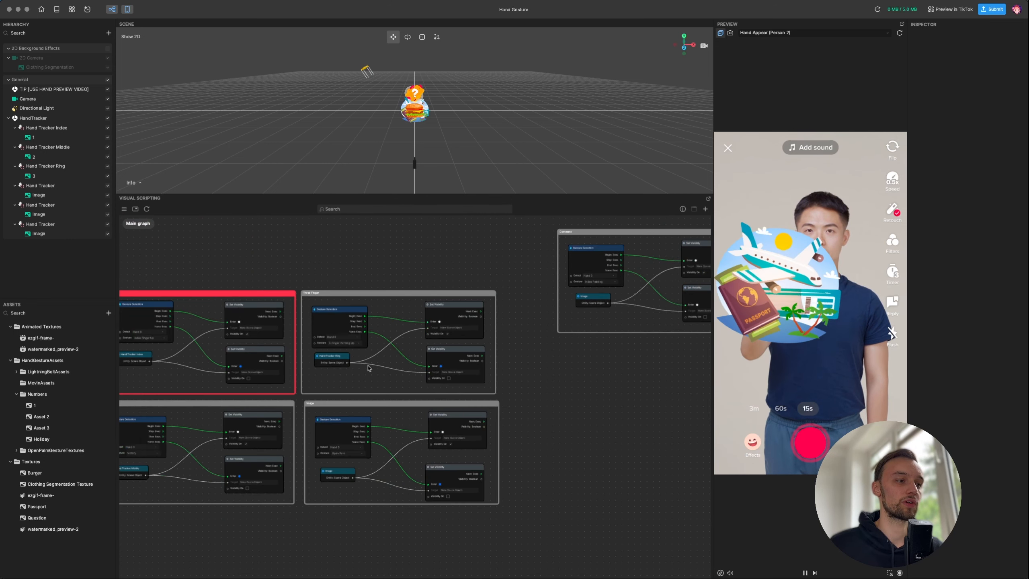
{"action": "left_click_drag", "start_coordinate": [704, 286], "coordinate": [482, 255]}
{"action": "left_click_drag", "start_coordinate": [562, 315], "coordinate": [511, 325]}
{"action": "scroll", "coordinate": [355, 336], "scroll_direction": "up", "scroll_amount": 10}
{"action": "scroll", "coordinate": [390, 312], "scroll_direction": "down", "scroll_amount": 1}
{"action": "left_click_drag", "start_coordinate": [300, 346], "coordinate": [541, 300]}
{"action": "scroll", "coordinate": [485, 339], "scroll_direction": "down", "scroll_amount": 10}
{"action": "scroll", "coordinate": [485, 339], "scroll_direction": "up", "scroll_amount": 6}
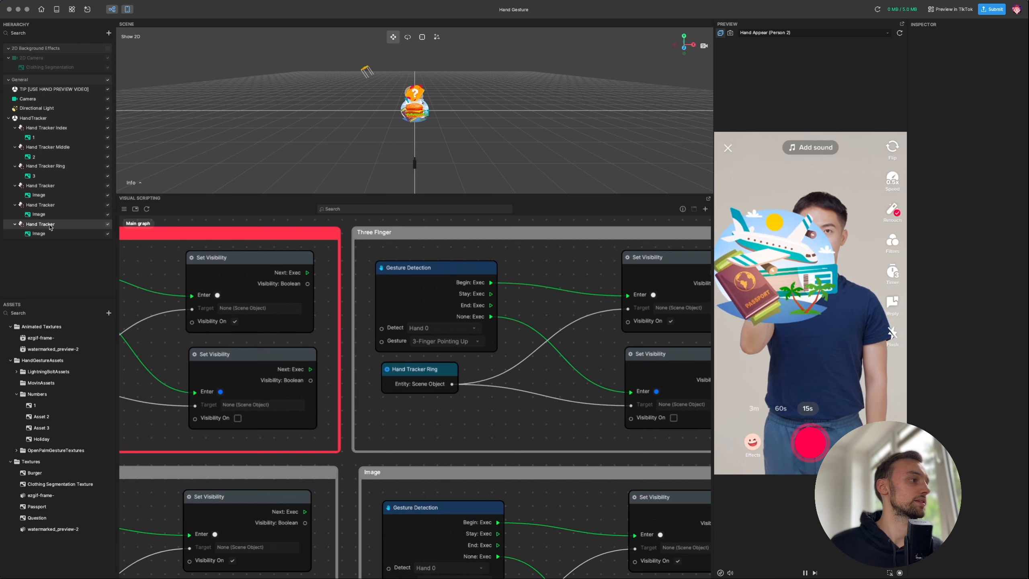
- Inspect the example's Hand Tracker Index and its attached image in the Inspector
{"action": "left_click", "coordinate": [63, 128]}
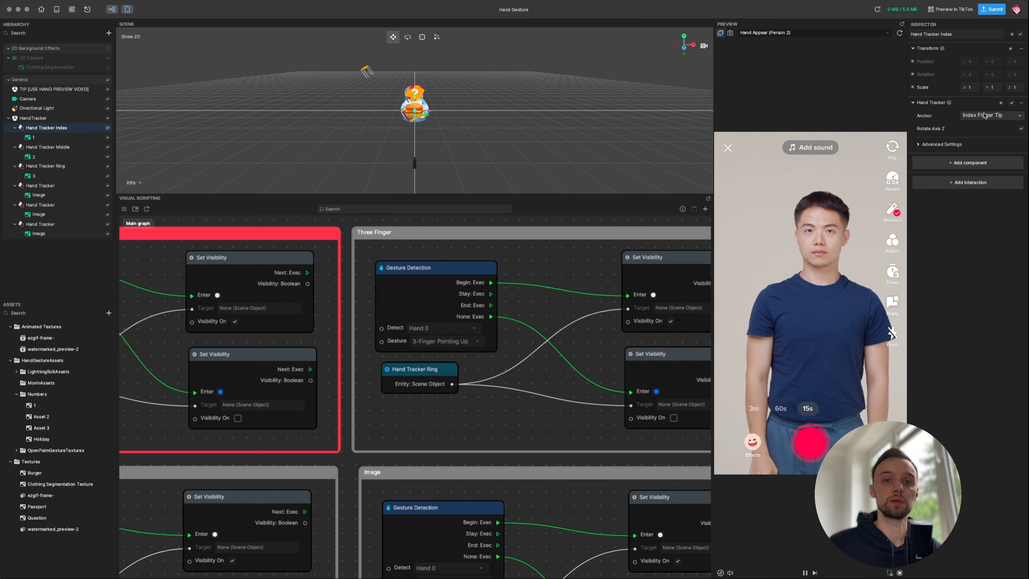
{"action": "left_click", "coordinate": [60, 140]}
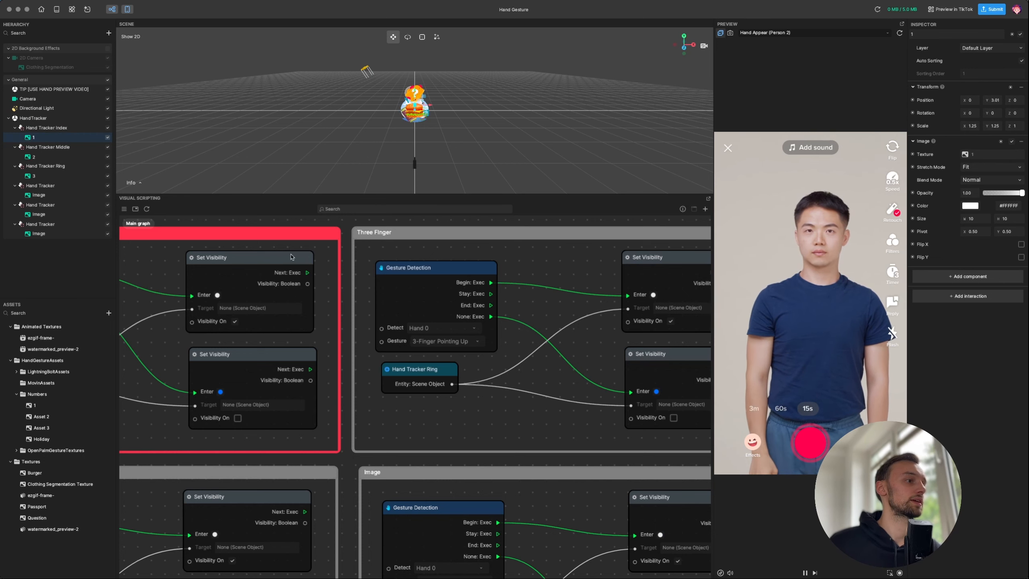
{"action": "scroll", "coordinate": [485, 394], "scroll_direction": "right", "scroll_amount": 4}
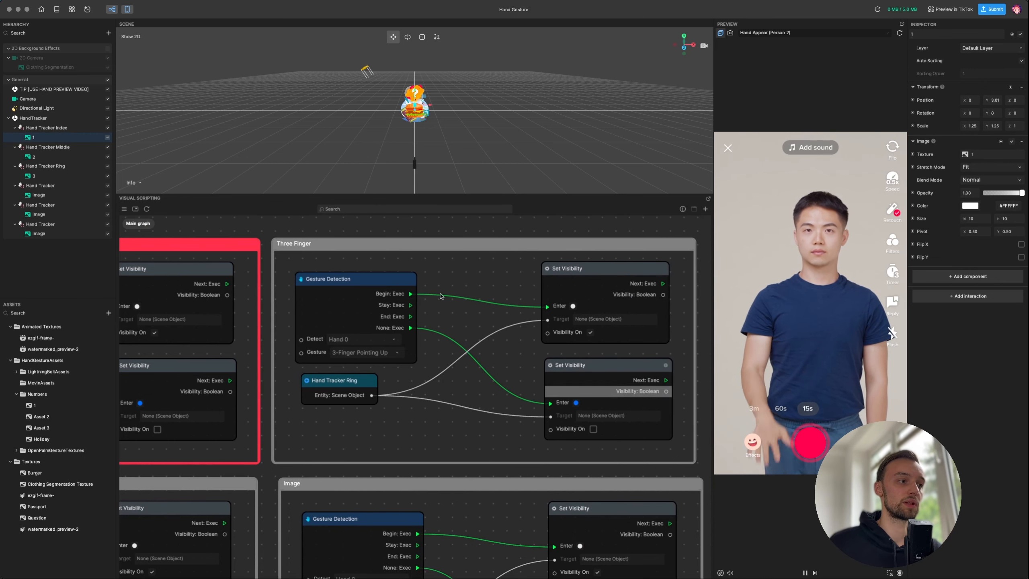
{"action": "scroll", "coordinate": [440, 296], "scroll_direction": "down", "scroll_amount": 4}
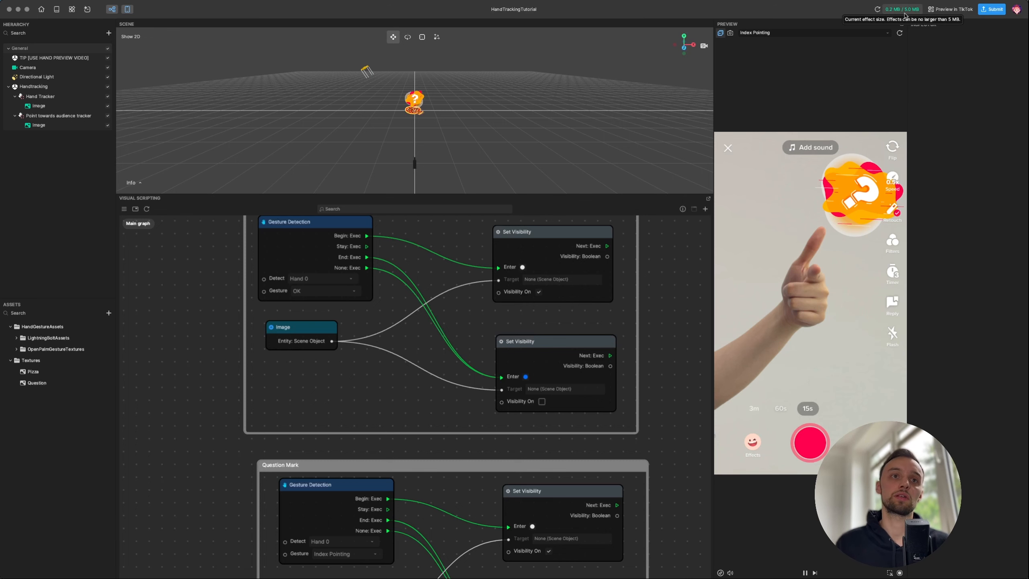
- Generate and dismiss the TikTok preview QR code, then open the Publish Effect dialog
{"action": "left_click", "coordinate": [946, 10]}
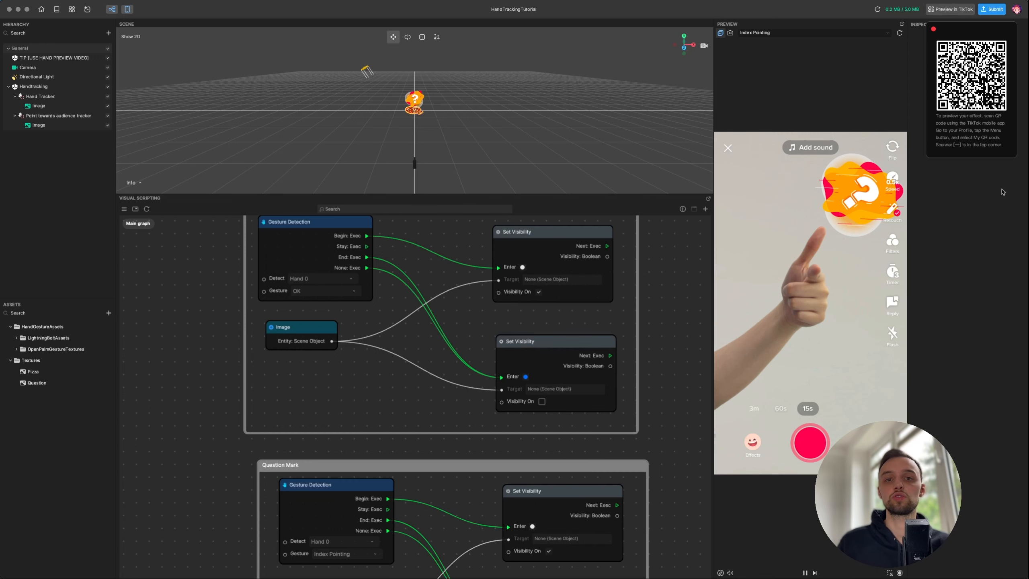
{"action": "left_click", "coordinate": [1007, 221]}
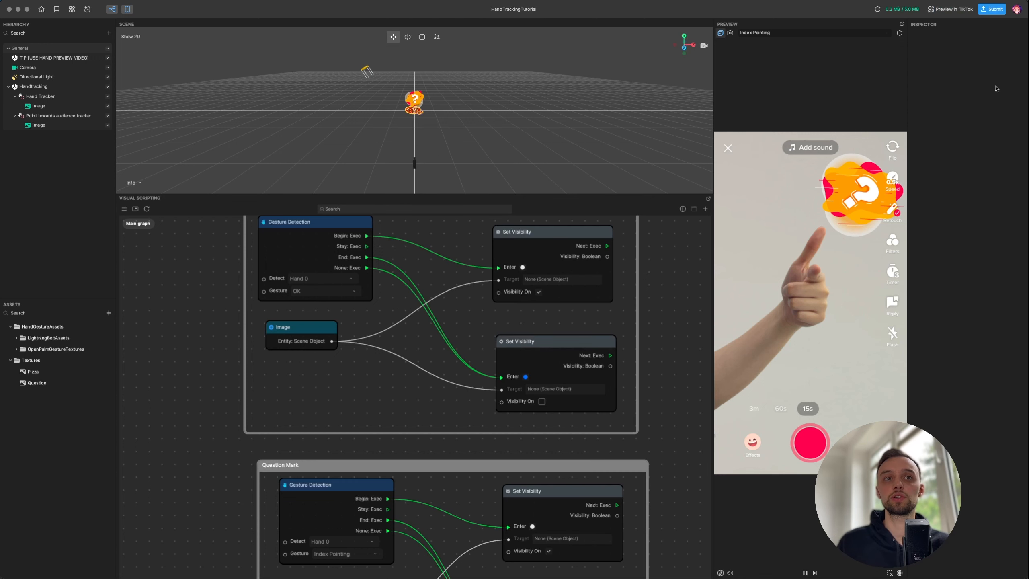
{"action": "left_click", "coordinate": [991, 9]}
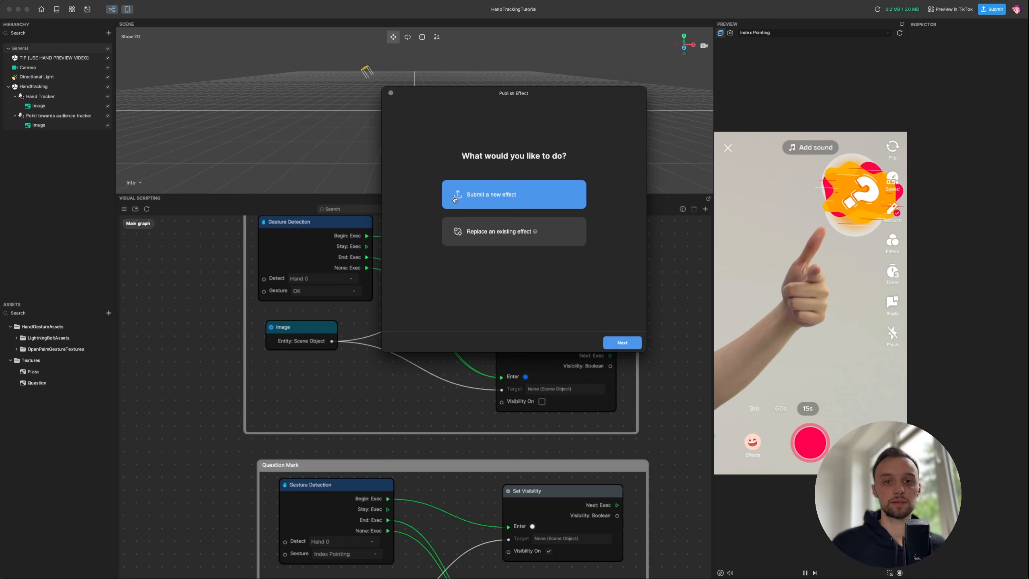
- Choose Submit a new effect, review the details form, and try Next to see required fields
{"action": "left_click", "coordinate": [455, 199]}
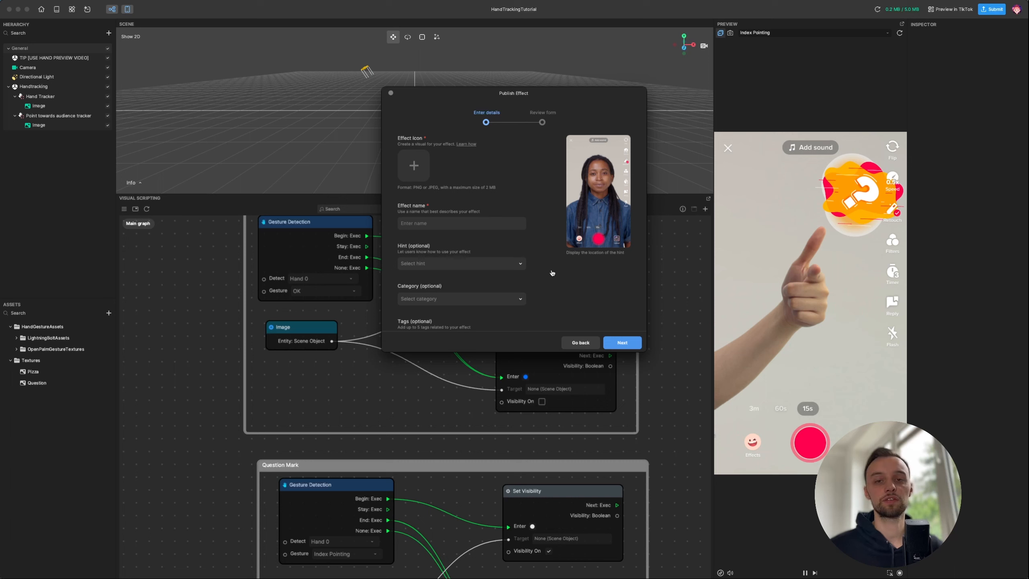
{"action": "scroll", "coordinate": [437, 172], "scroll_direction": "down", "scroll_amount": 2}
{"action": "scroll", "coordinate": [437, 172], "scroll_direction": "up", "scroll_amount": 2}
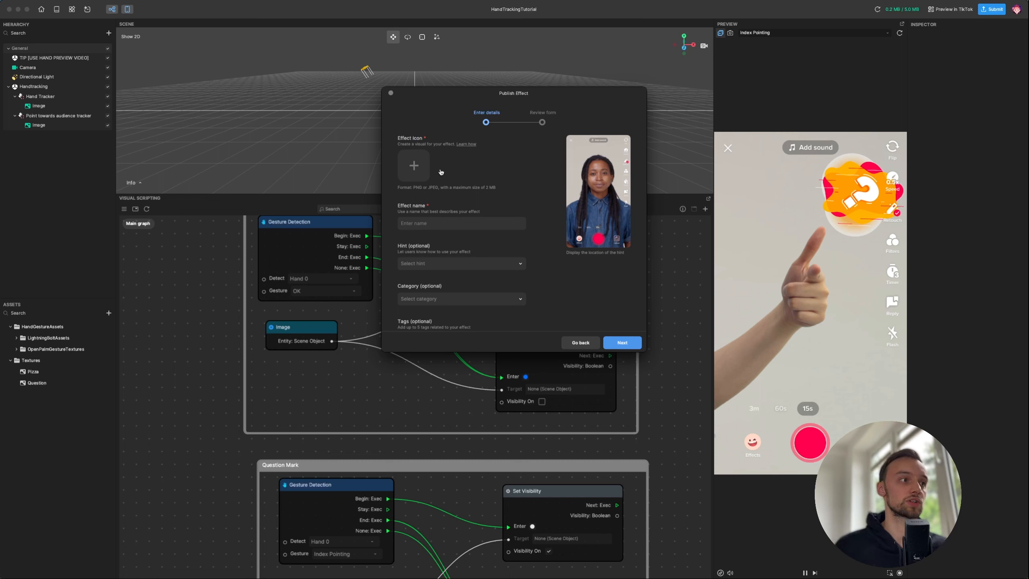
{"action": "scroll", "coordinate": [441, 171], "scroll_direction": "down", "scroll_amount": 8}
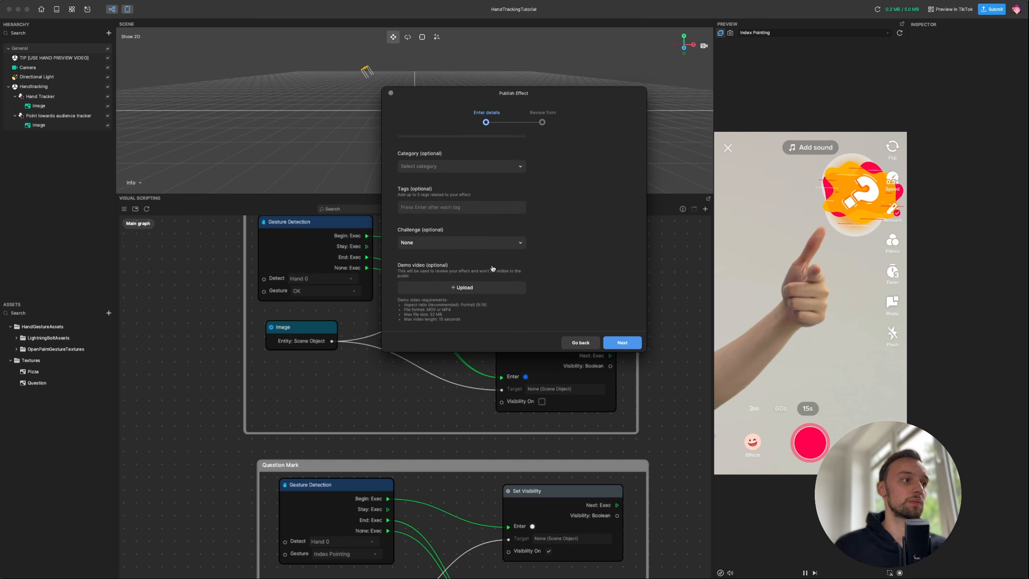
{"action": "scroll", "coordinate": [470, 249], "scroll_direction": "up", "scroll_amount": 8}
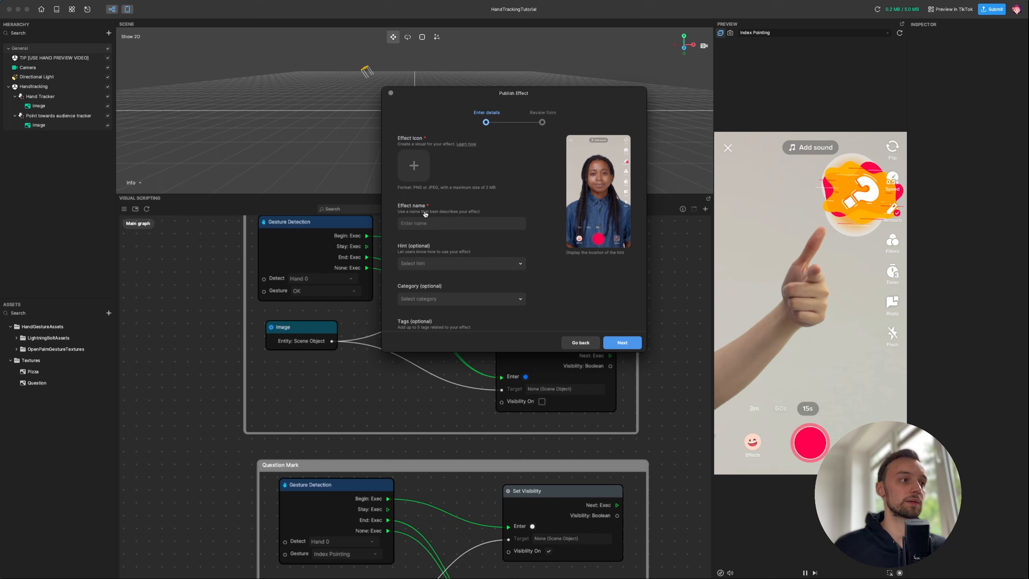
{"action": "left_click", "coordinate": [624, 341]}
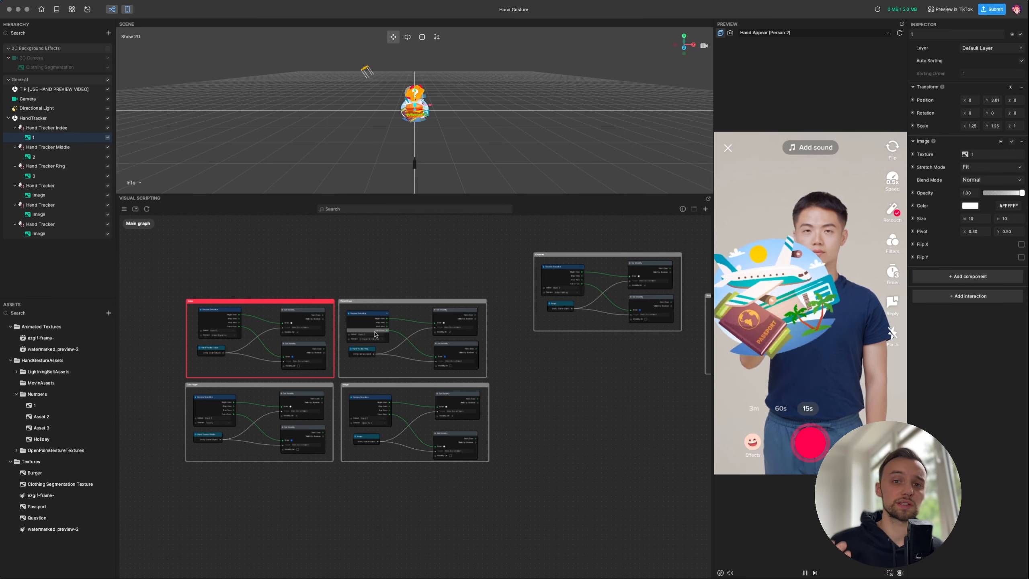
- Go back to the home screen, saving the Hand Gesture project when prompted
{"action": "left_click", "coordinate": [332, 258]}
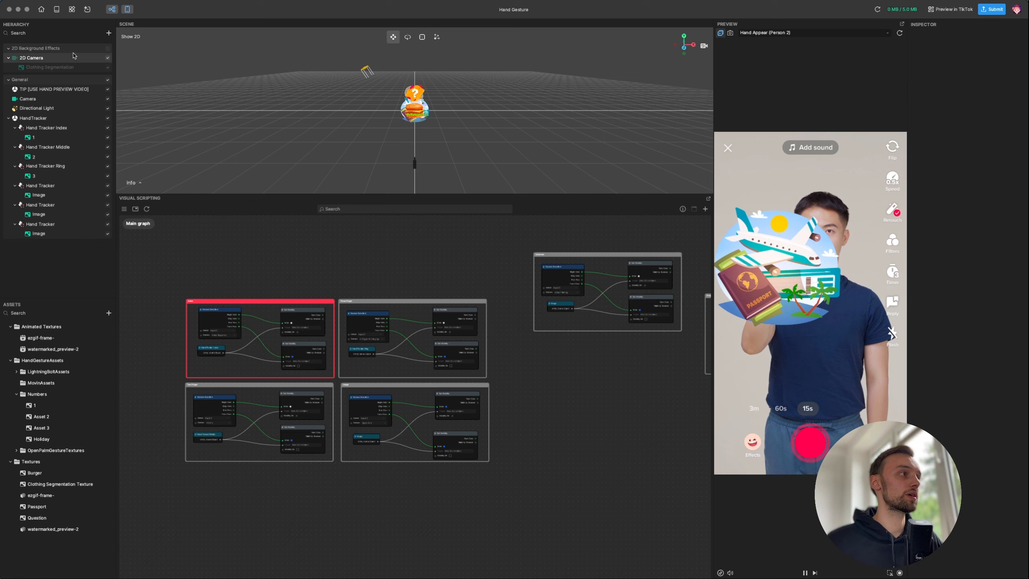
{"action": "left_click", "coordinate": [41, 8]}
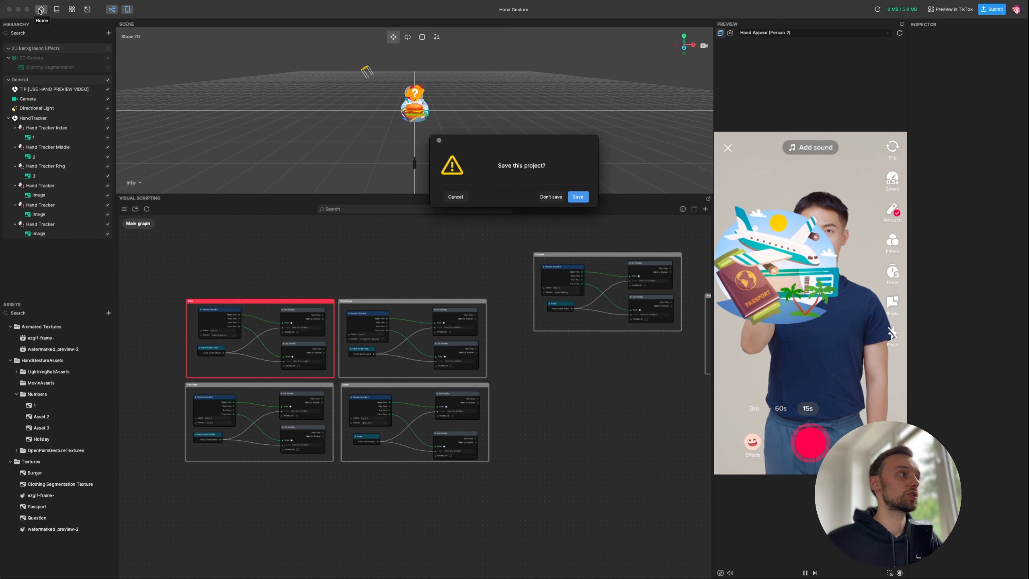
{"action": "left_click", "coordinate": [578, 197]}
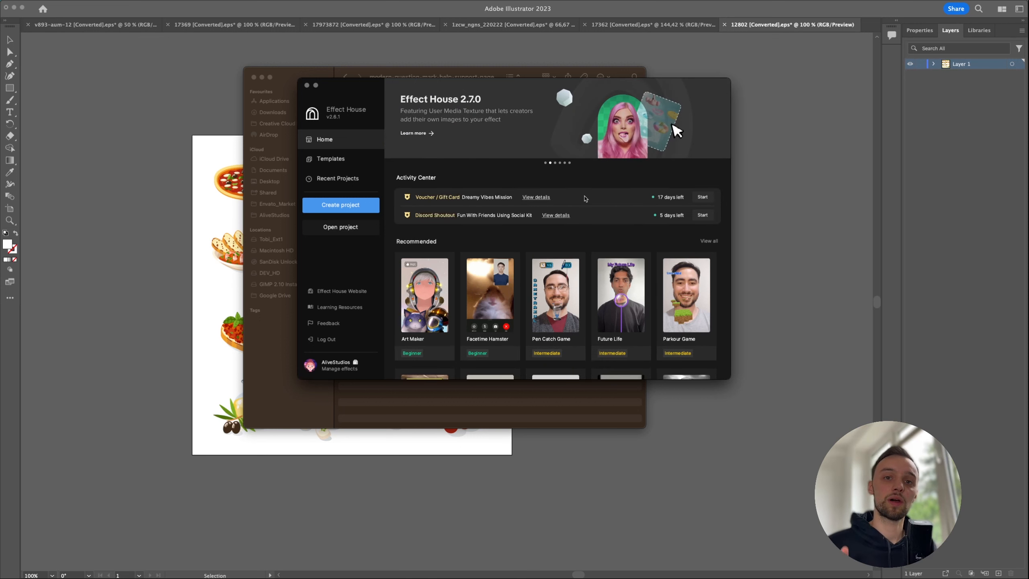
- Open Finder from the Dock to locate the fire Hand Gesture example project
{"action": "mouse_move", "coordinate": [460, 577]}
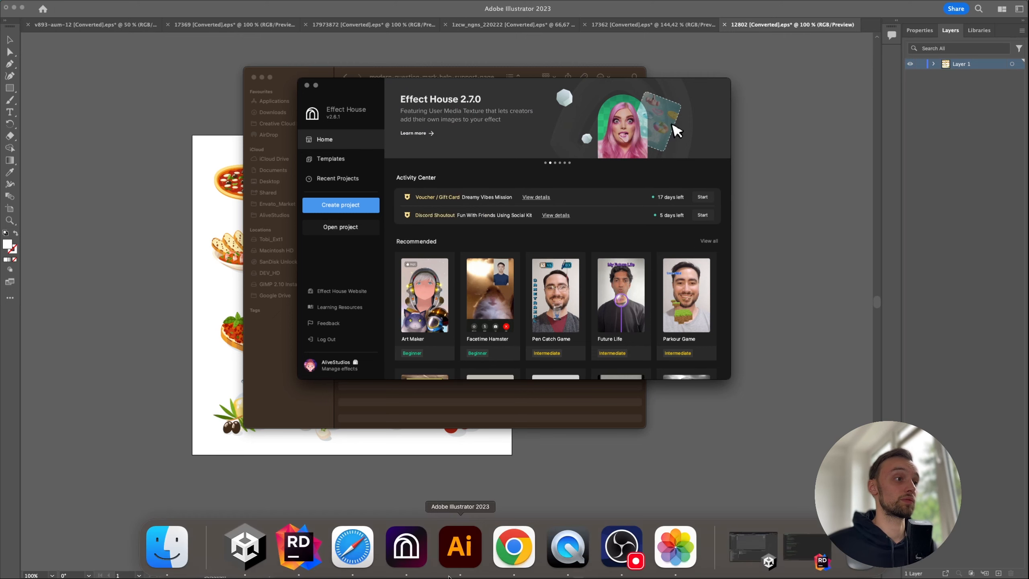
{"action": "left_click", "coordinate": [169, 547]}
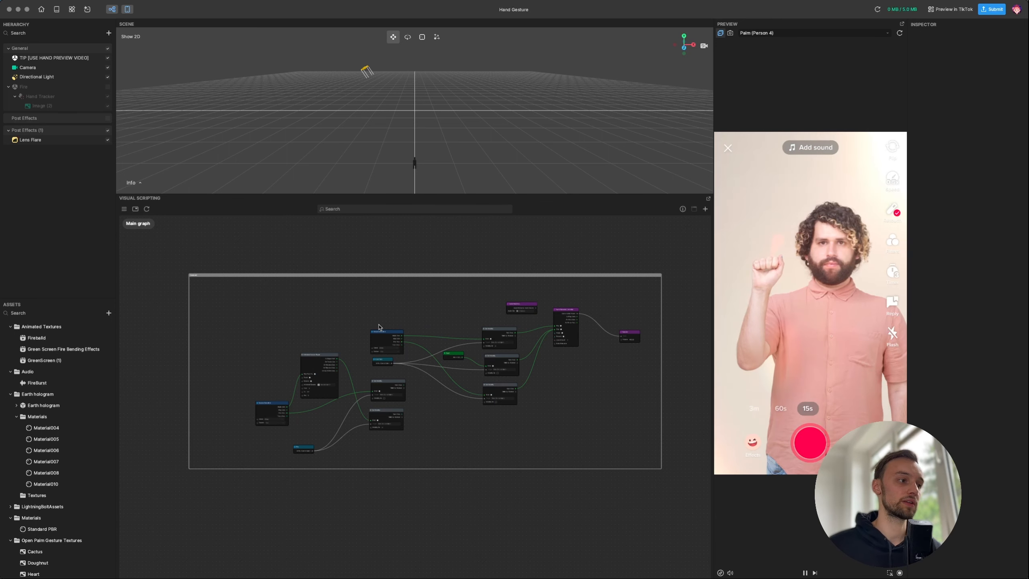
{"action": "scroll", "coordinate": [246, 278], "scroll_direction": "up", "scroll_amount": 5}
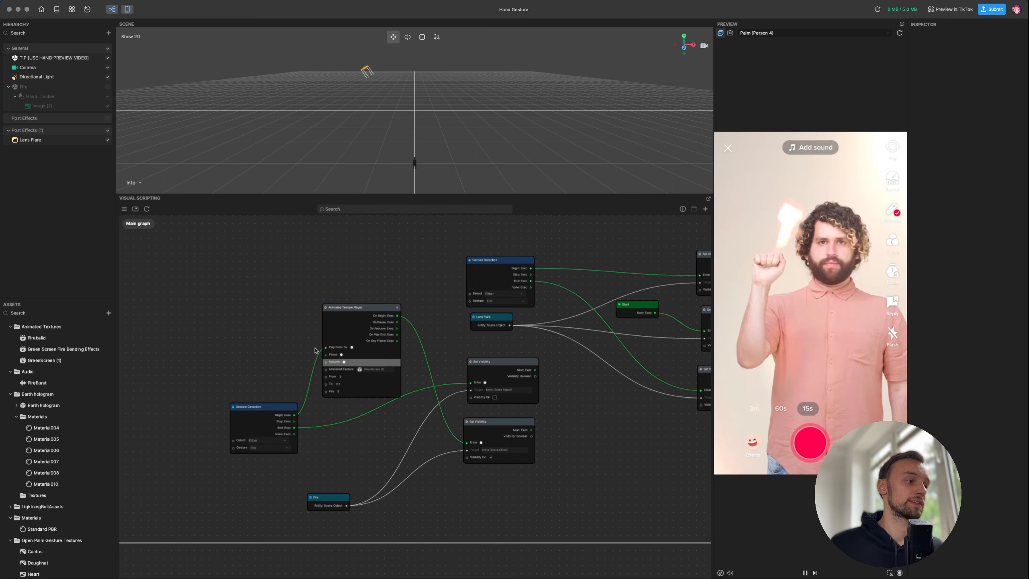
{"action": "left_click_drag", "start_coordinate": [268, 346], "coordinate": [262, 338]}
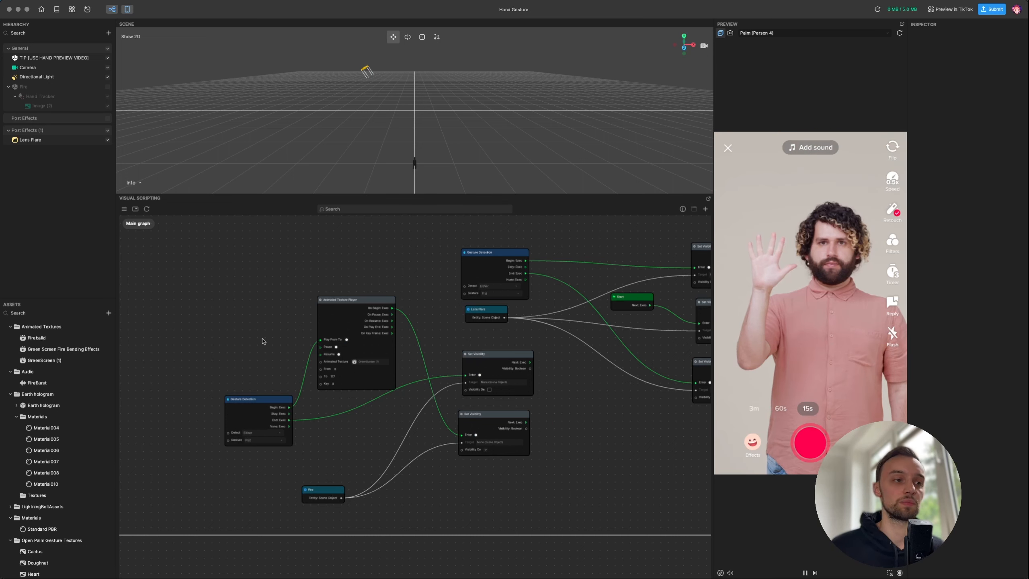
{"action": "scroll", "coordinate": [274, 322], "scroll_direction": "down", "scroll_amount": 2}
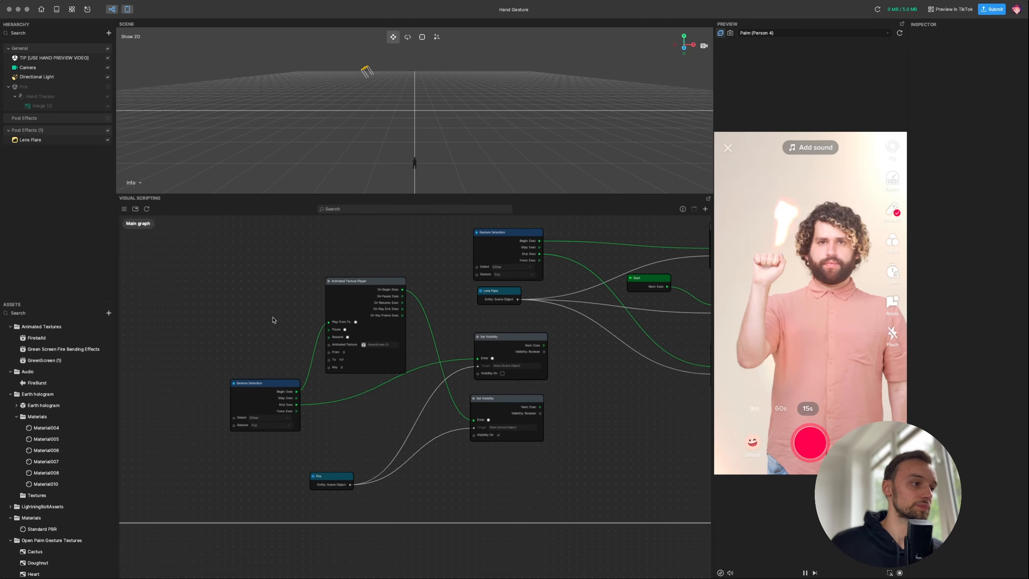
{"action": "scroll", "coordinate": [274, 323], "scroll_direction": "up", "scroll_amount": 2}
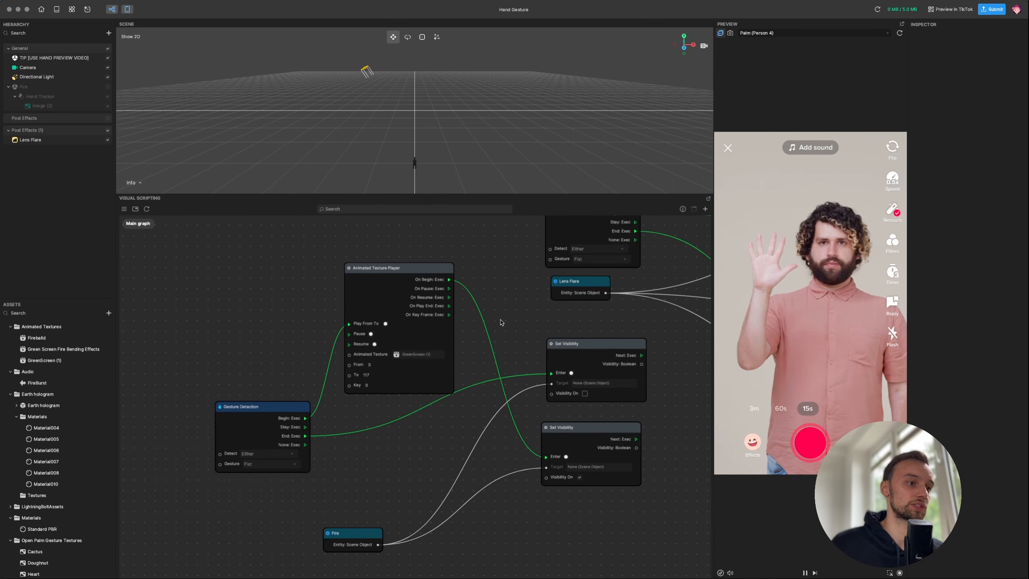
{"action": "scroll", "coordinate": [472, 326], "scroll_direction": "down", "scroll_amount": 2}
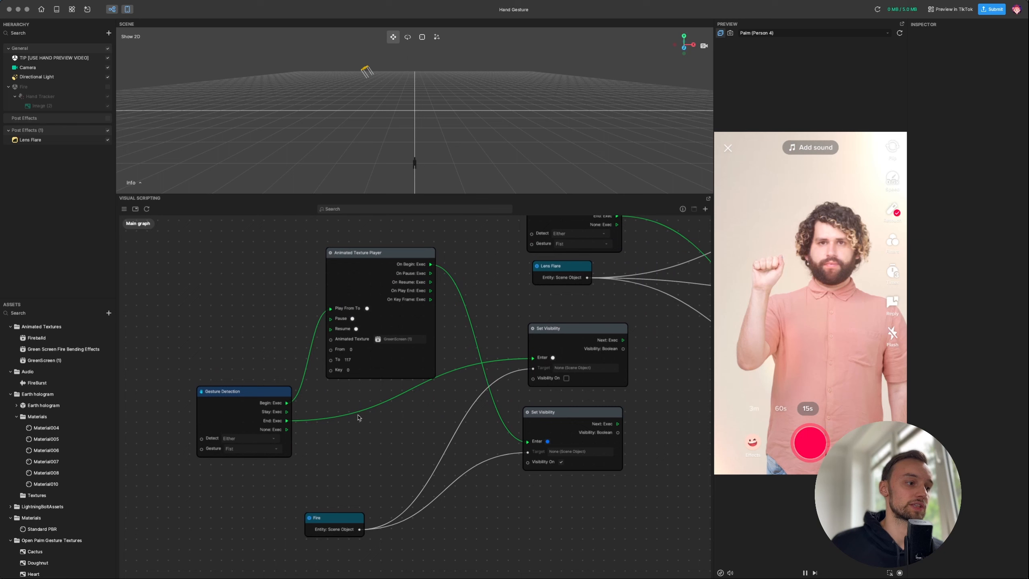
{"action": "scroll", "coordinate": [582, 334], "scroll_direction": "right", "scroll_amount": 2}
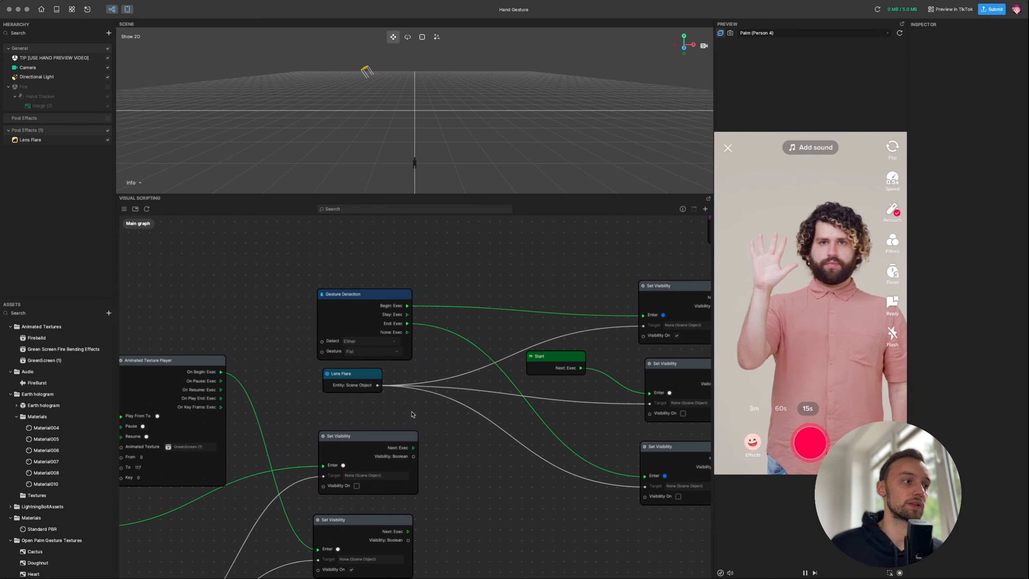
{"action": "left_click_drag", "start_coordinate": [372, 367], "coordinate": [379, 379]}
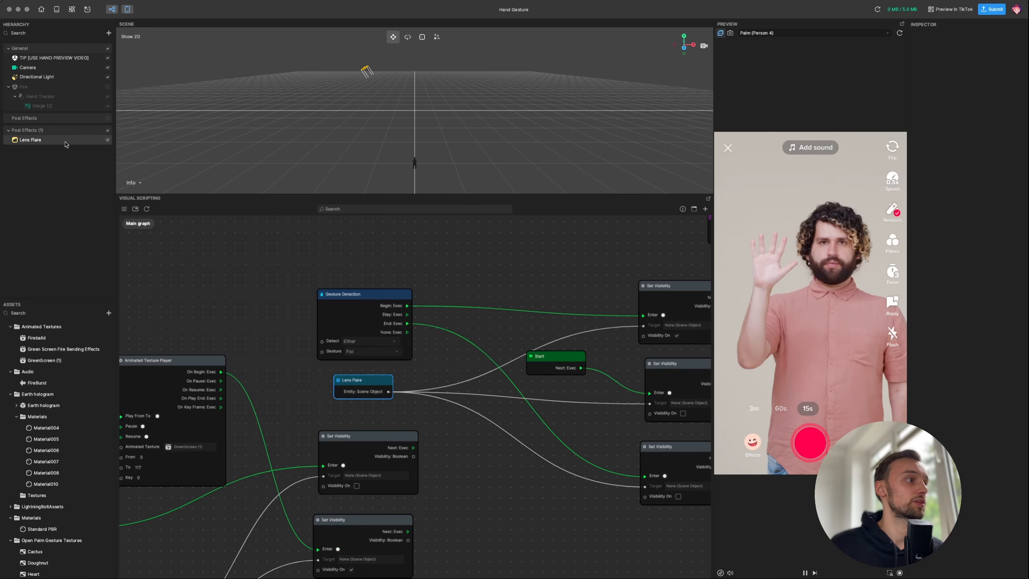
{"action": "scroll", "coordinate": [527, 241], "scroll_direction": "right", "scroll_amount": 5}
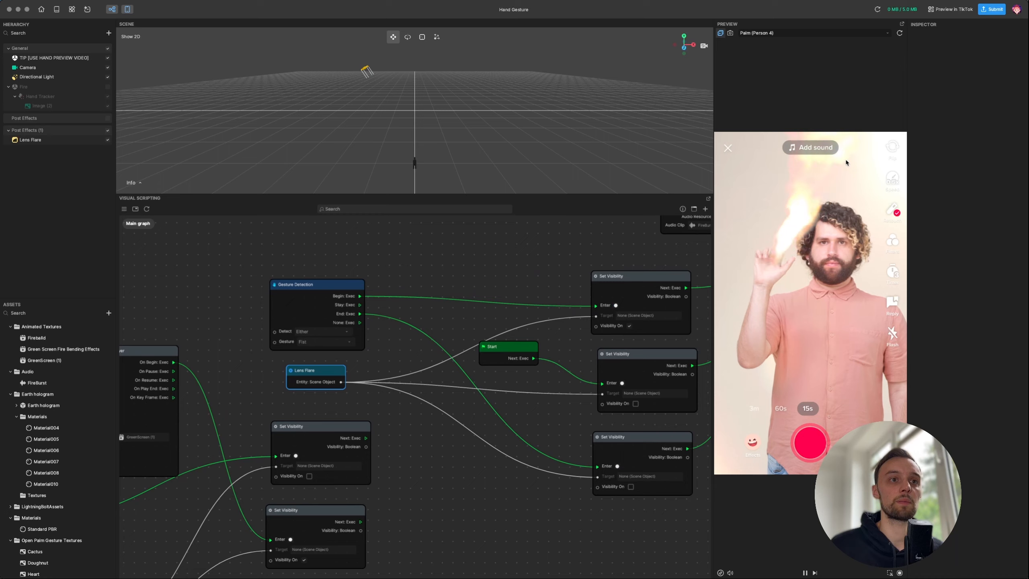
{"action": "scroll", "coordinate": [608, 248], "scroll_direction": "right", "scroll_amount": 10}
{"action": "scroll", "coordinate": [608, 248], "scroll_direction": "up", "scroll_amount": 3}
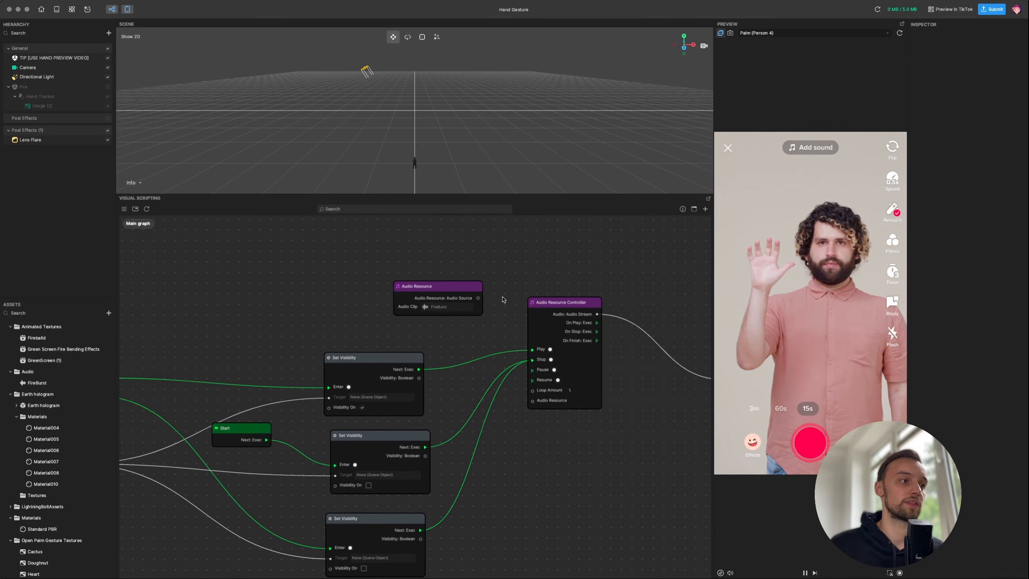
{"action": "middle_click_drag", "start_coordinate": [516, 289], "coordinate": [449, 259]}
{"action": "scroll", "coordinate": [545, 299], "scroll_direction": "down", "scroll_amount": 3}
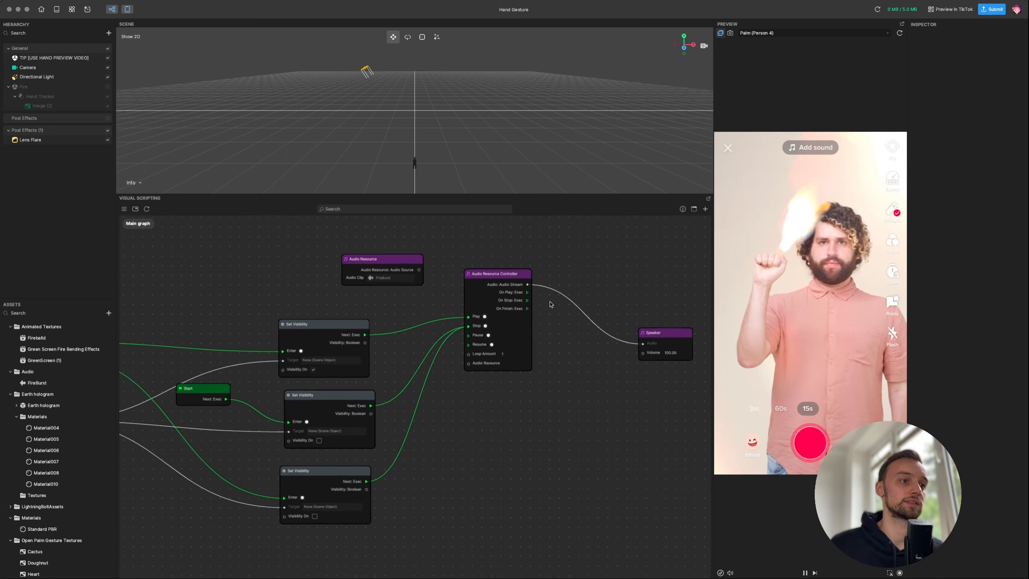
{"action": "scroll", "coordinate": [441, 488], "scroll_direction": "up", "scroll_amount": 3}
{"action": "middle_click_drag", "start_coordinate": [397, 520], "coordinate": [598, 464]}
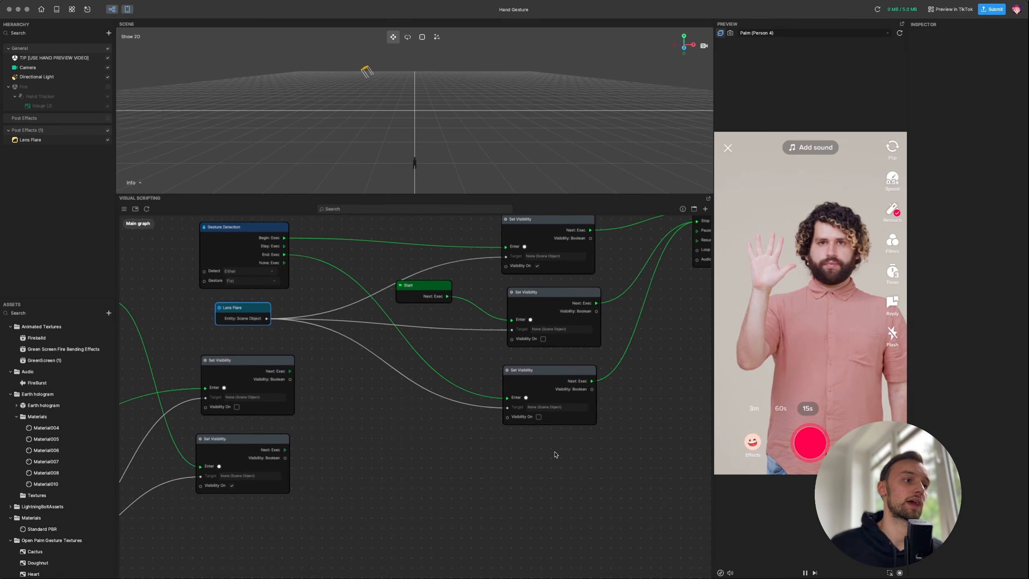
{"action": "middle_click_drag", "start_coordinate": [401, 422], "coordinate": [444, 467]}
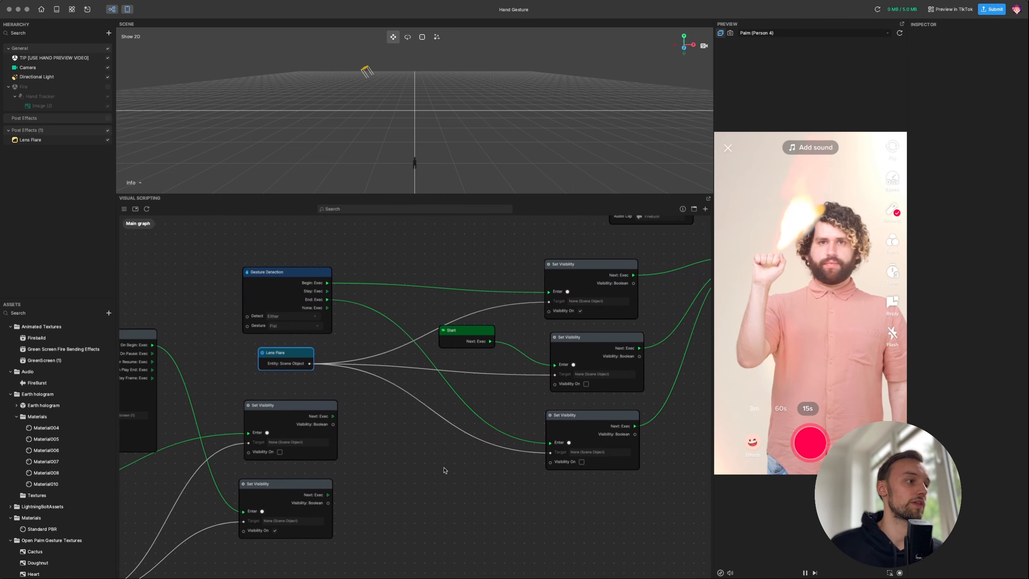
{"action": "left_click_drag", "start_coordinate": [267, 272], "coordinate": [301, 264]}
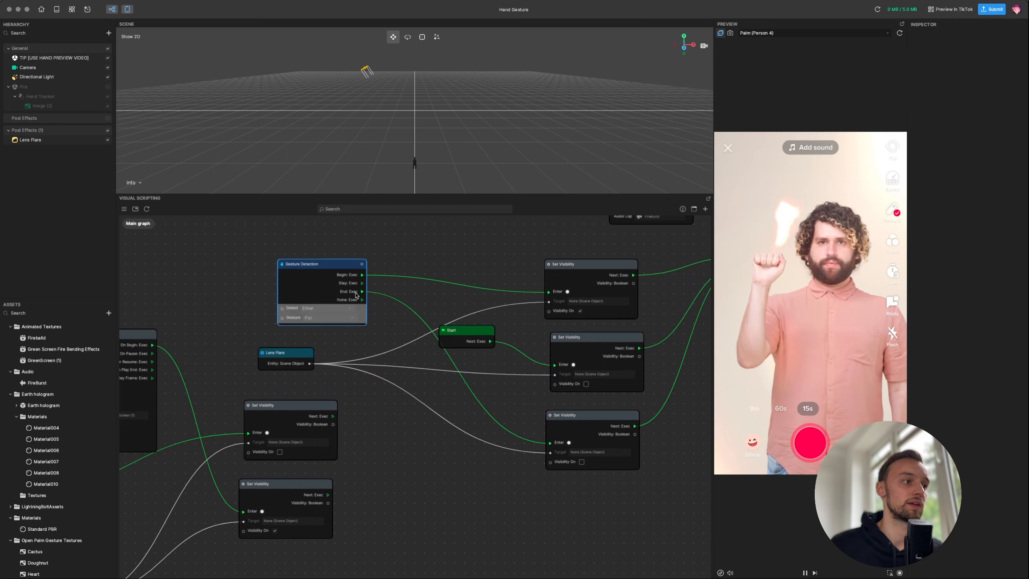
{"action": "middle_click_drag", "start_coordinate": [644, 237], "coordinate": [412, 302]}
{"action": "middle_click_drag", "start_coordinate": [233, 301], "coordinate": [378, 231]}
{"action": "middle_click_drag", "start_coordinate": [342, 487], "coordinate": [526, 427]}
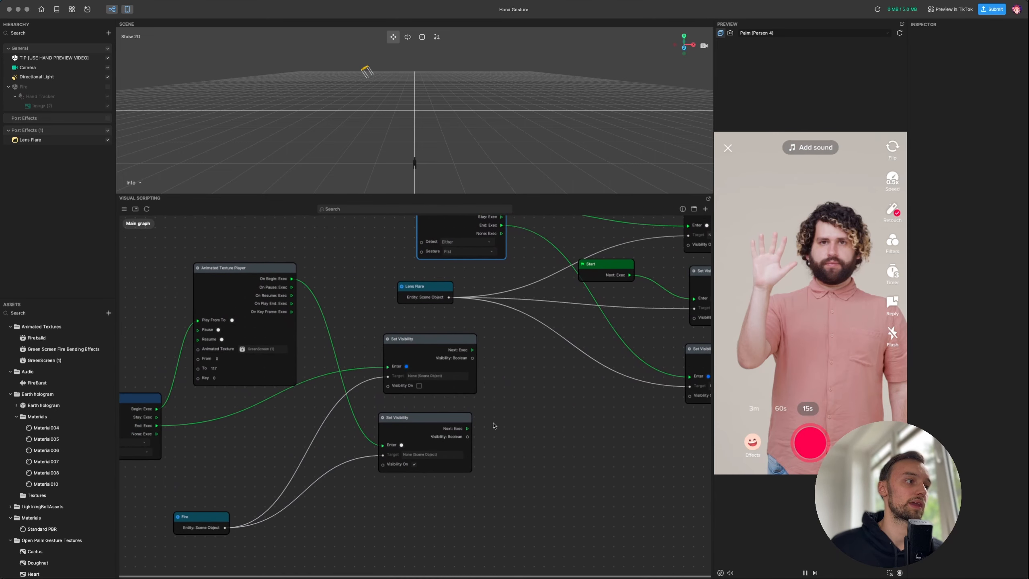